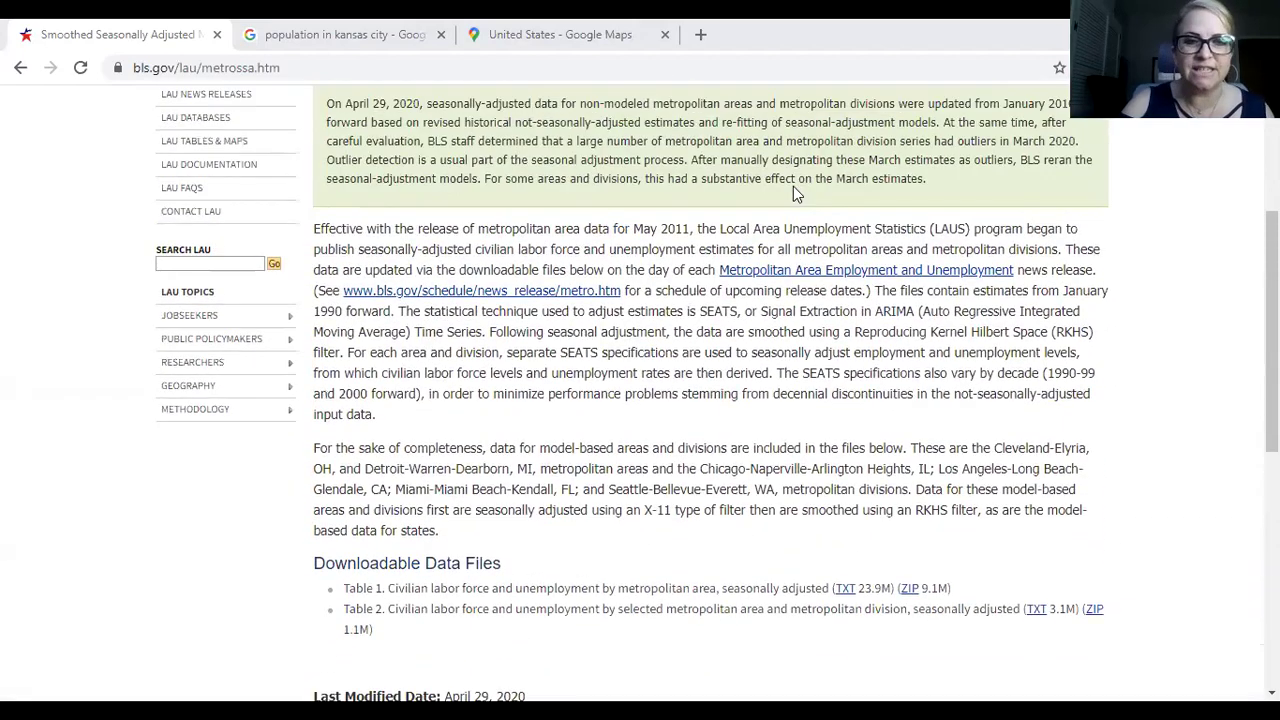
# Review the notice, method description and downloadable data files on the Smoothed Seasonally Adjusted Metropolitan Area Estimates page
pyautogui.scroll(-1, 795, 192)
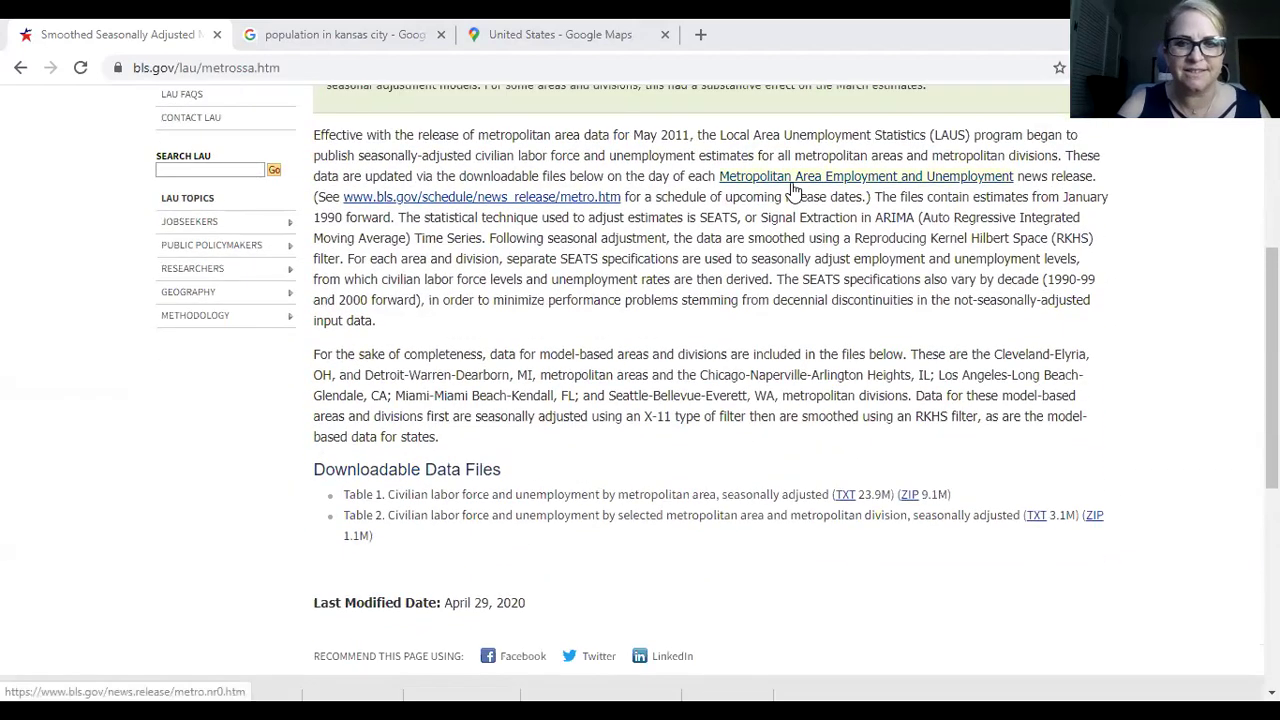
pyautogui.scroll(1, 795, 192)
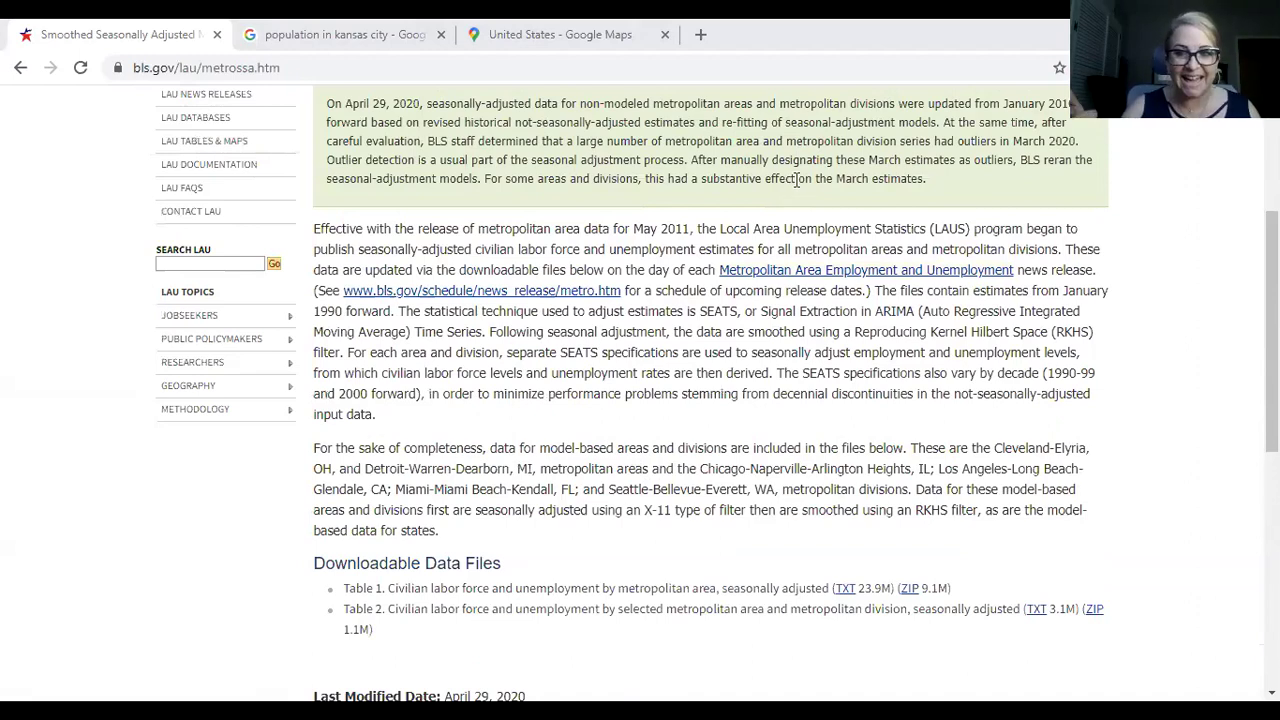
pyautogui.scroll(3, 797, 180)
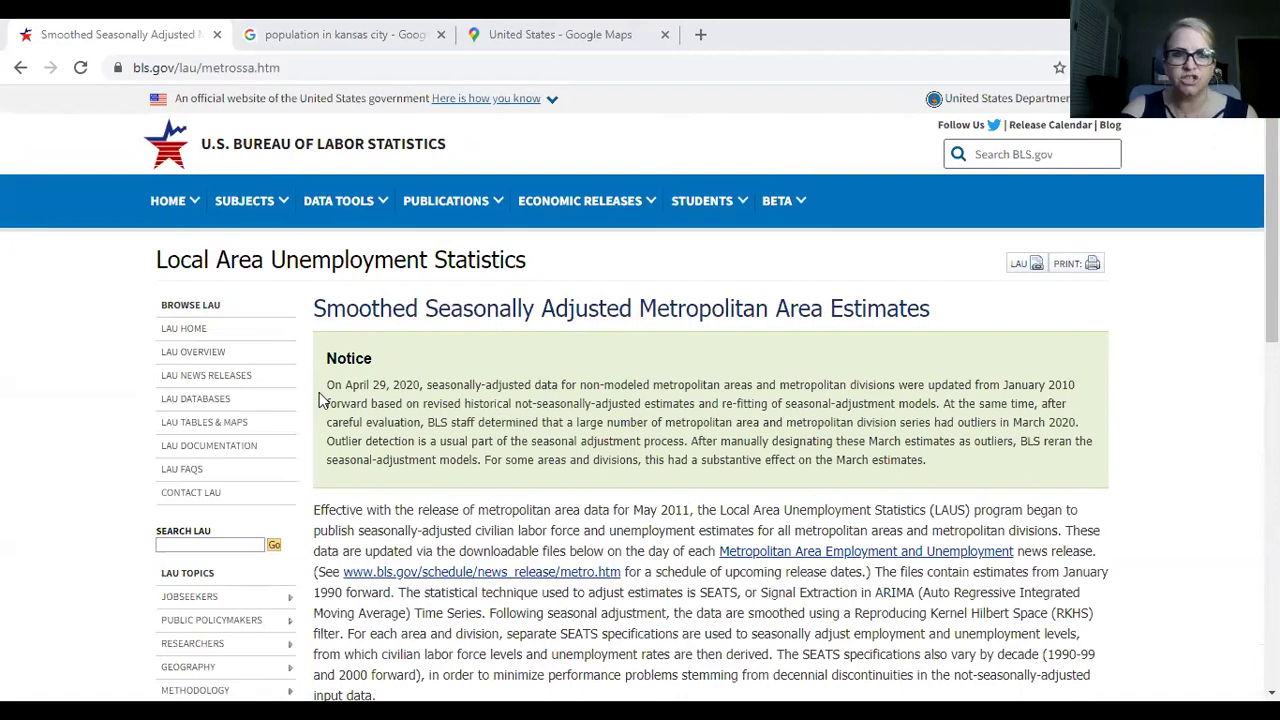
pyautogui.scroll(-4, 478, 345)
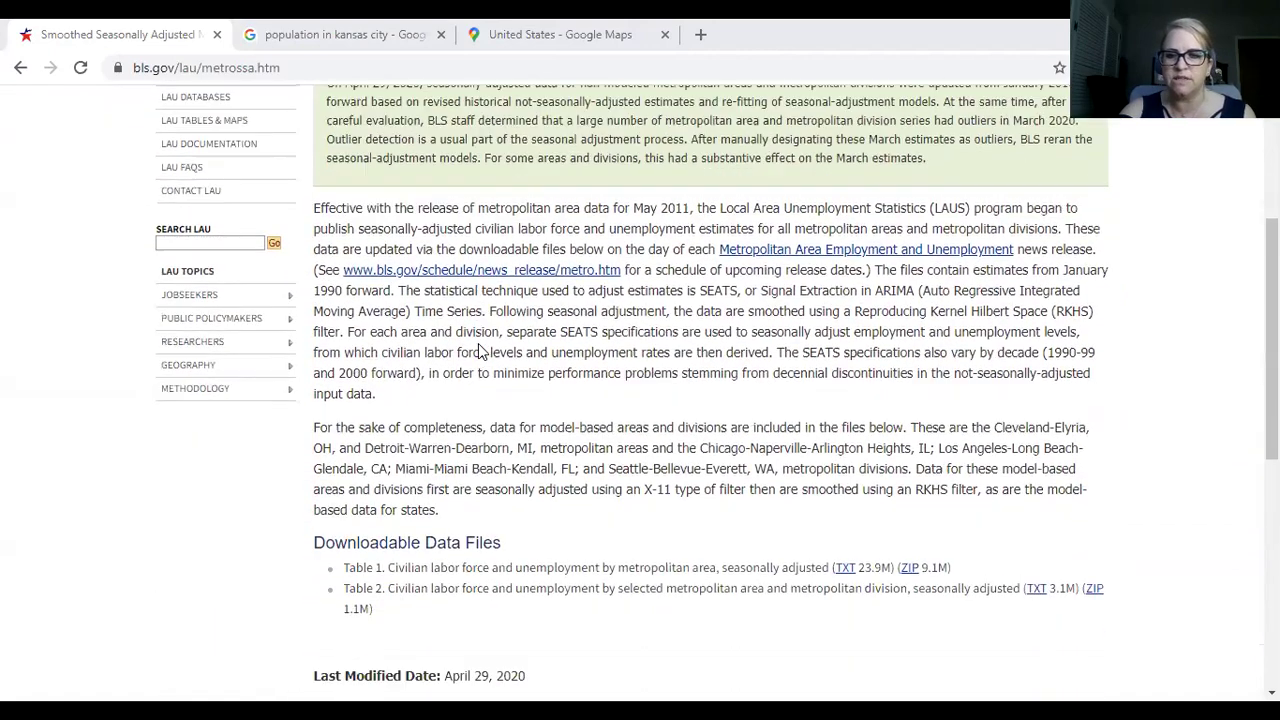
pyautogui.scroll(-1, 474, 340)
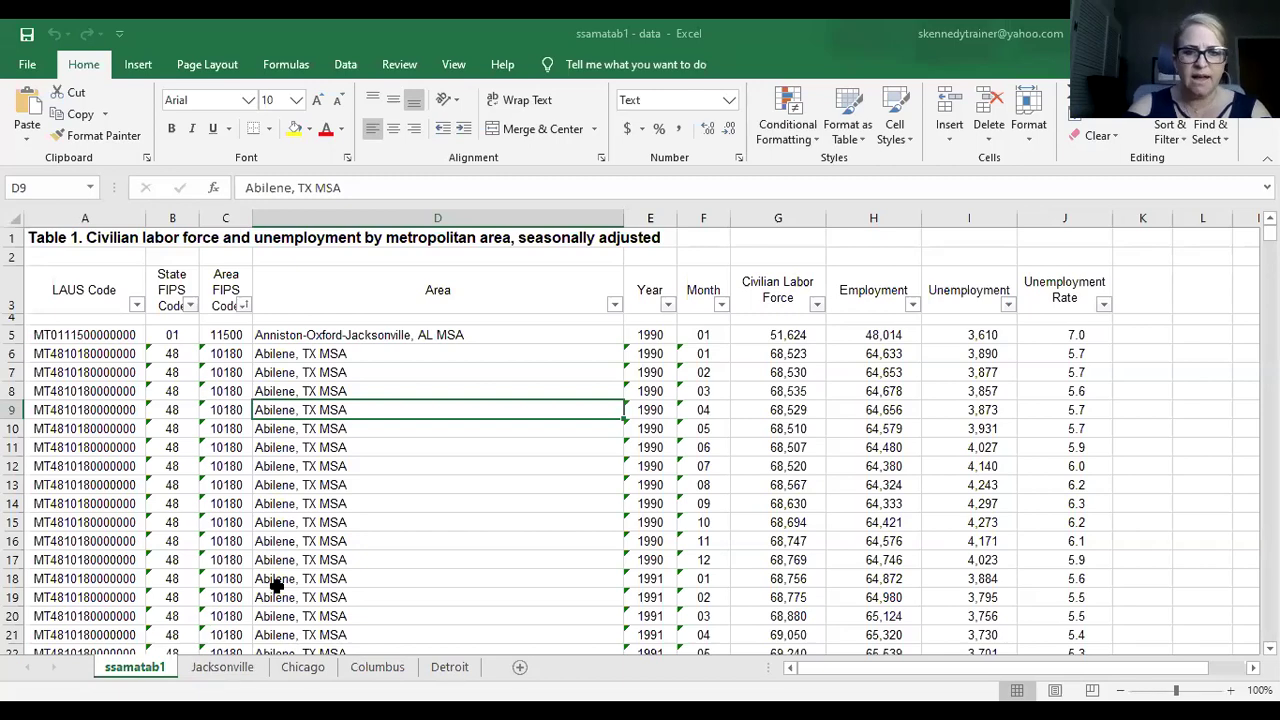
# Look through the monthly labor force and unemployment records for Abilene in the ssamatab1 Excel worksheet
pyautogui.scroll(-20, 316, 418)
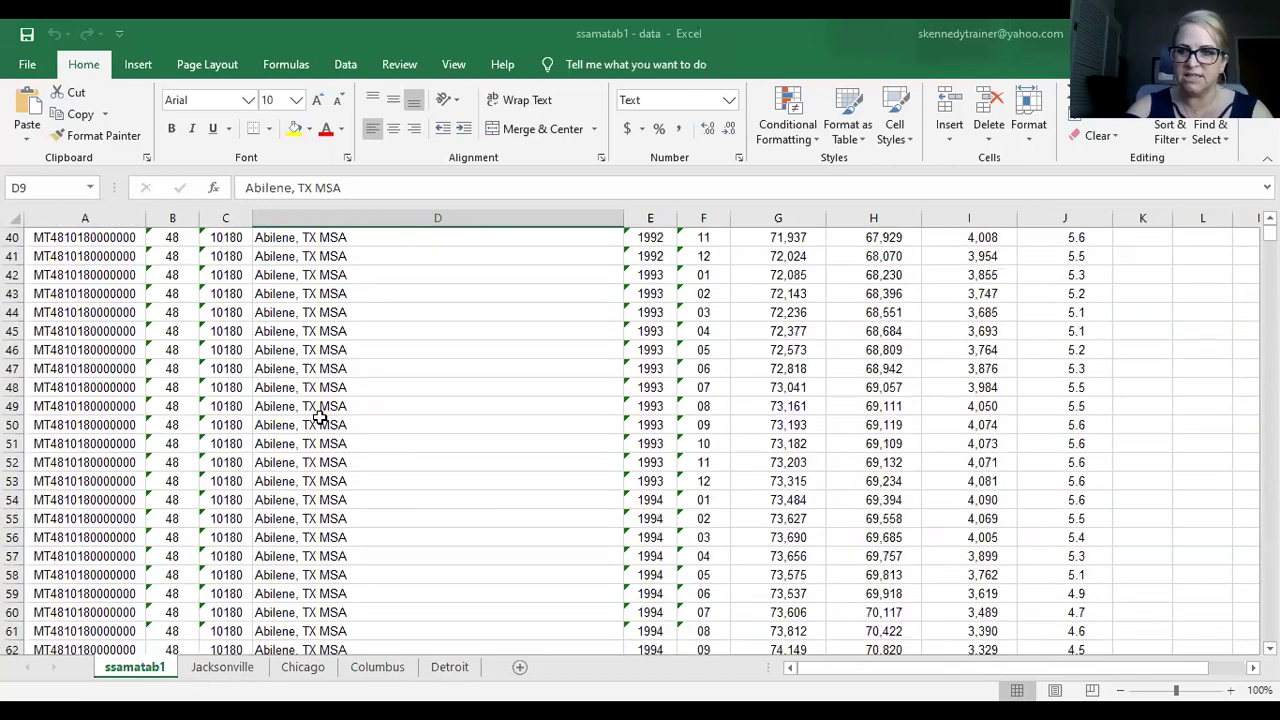
pyautogui.scroll(-20, 316, 418)
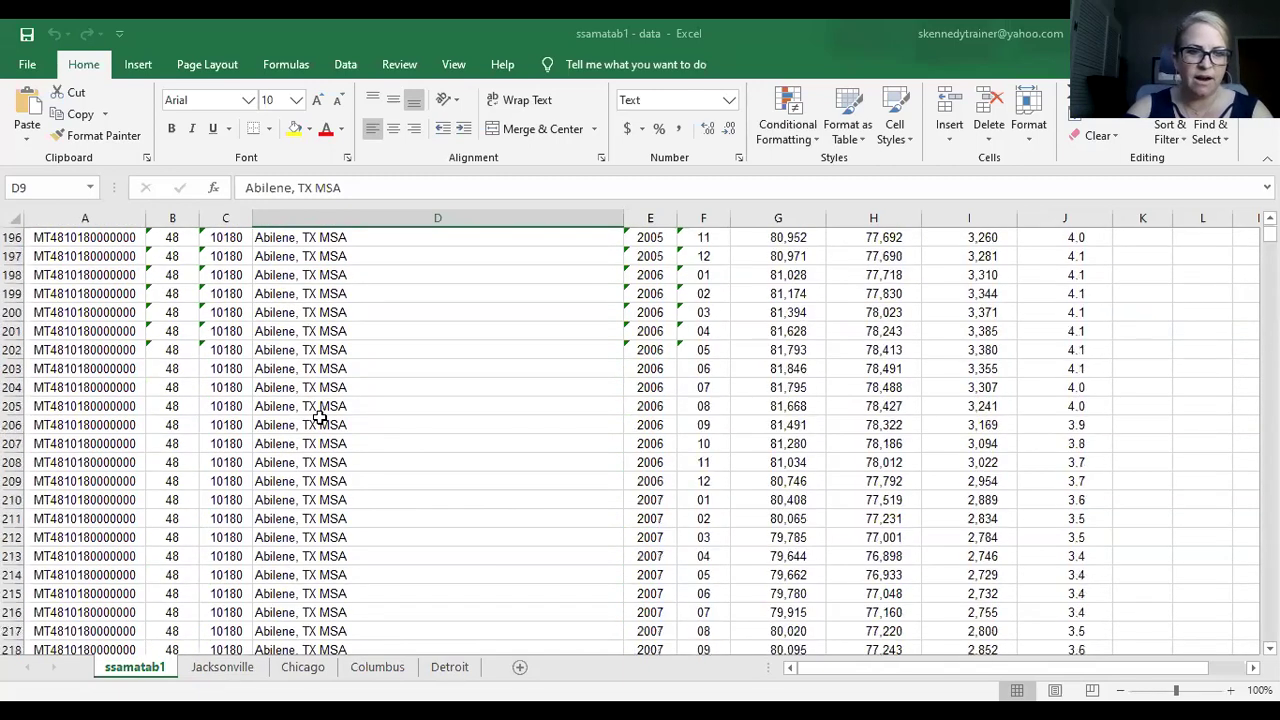
pyautogui.scroll(12, 316, 418)
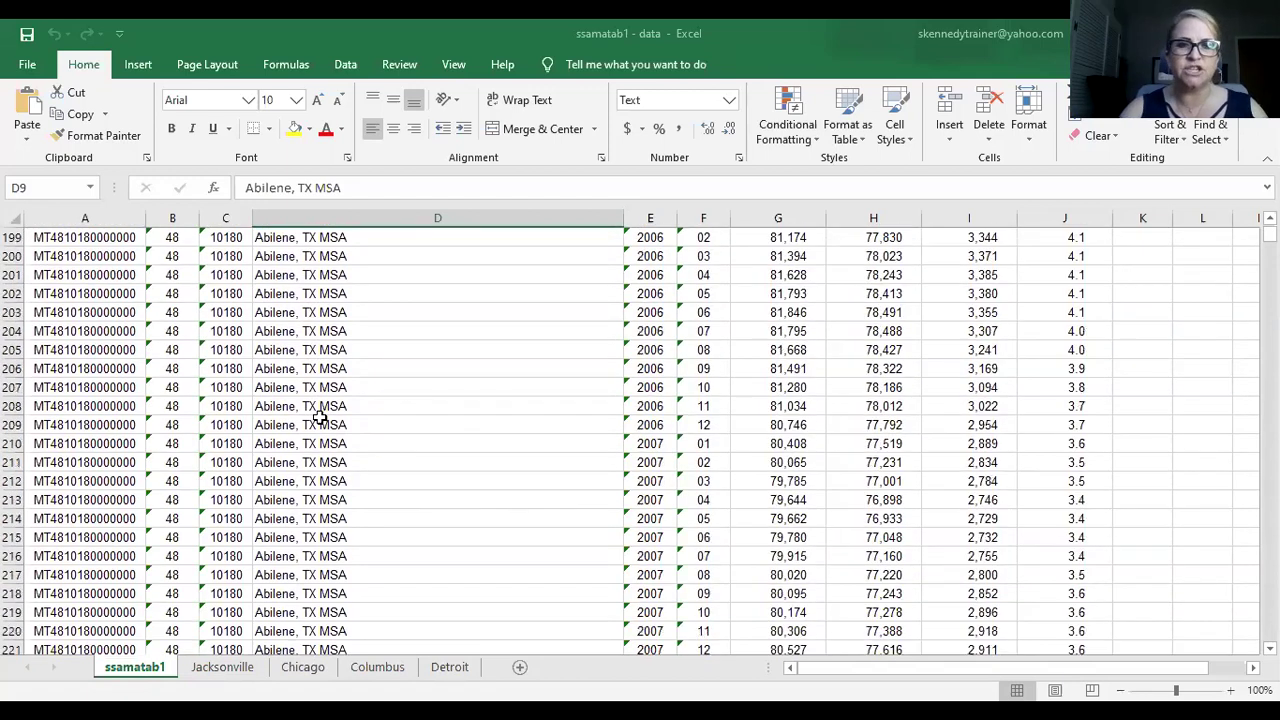
pyautogui.scroll(20, 434, 438)
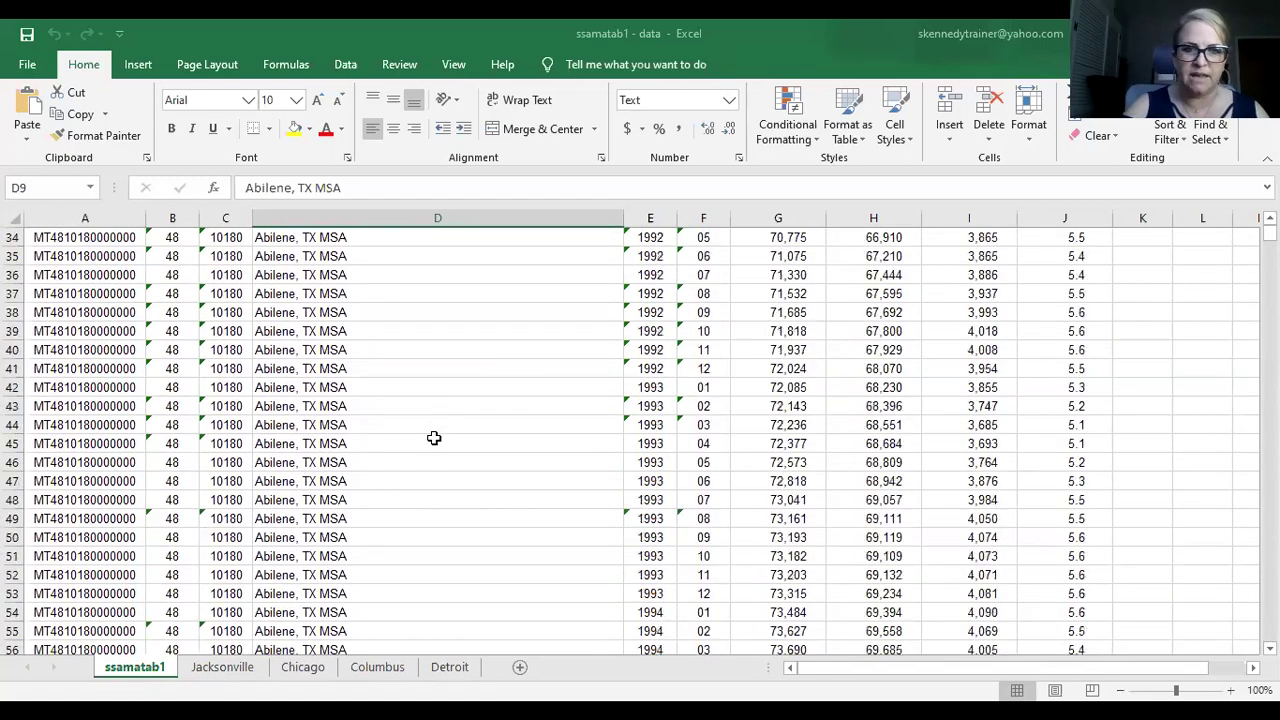
pyautogui.scroll(10, 434, 438)
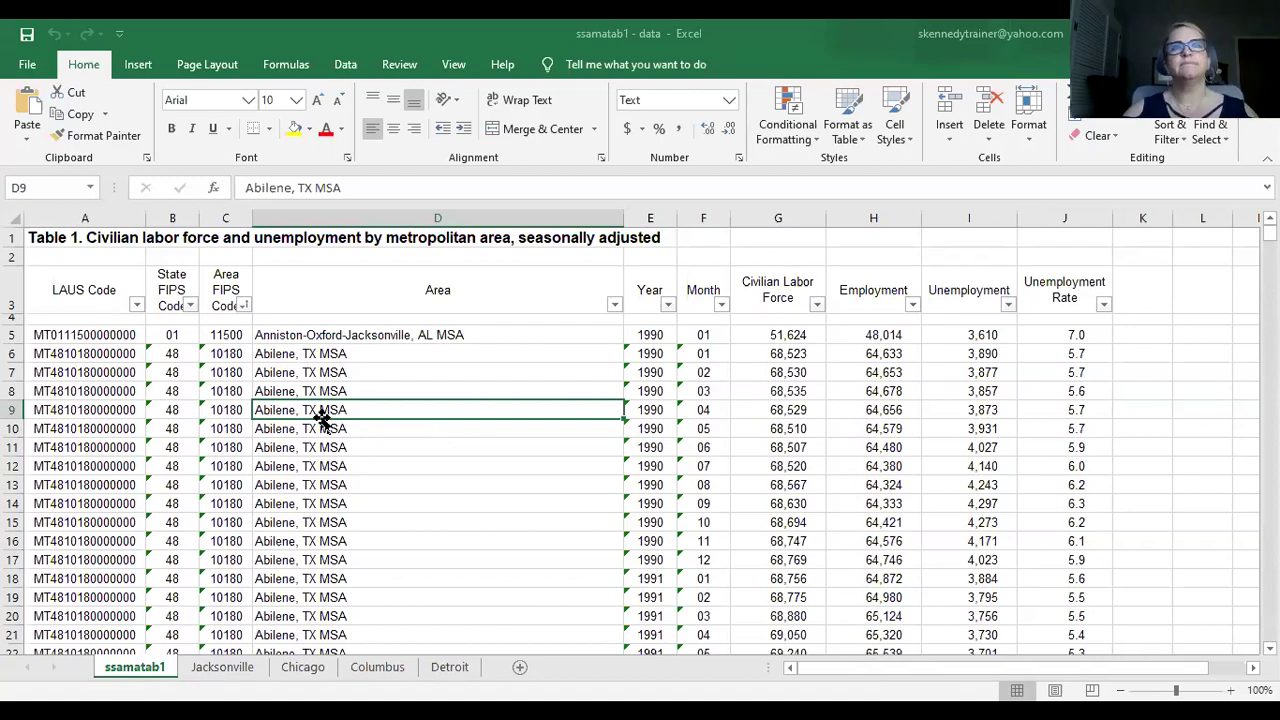
# Search the ssamatab1 worksheet for "omaha" to locate the first record of that metropolitan area
pyautogui.click(258, 428)
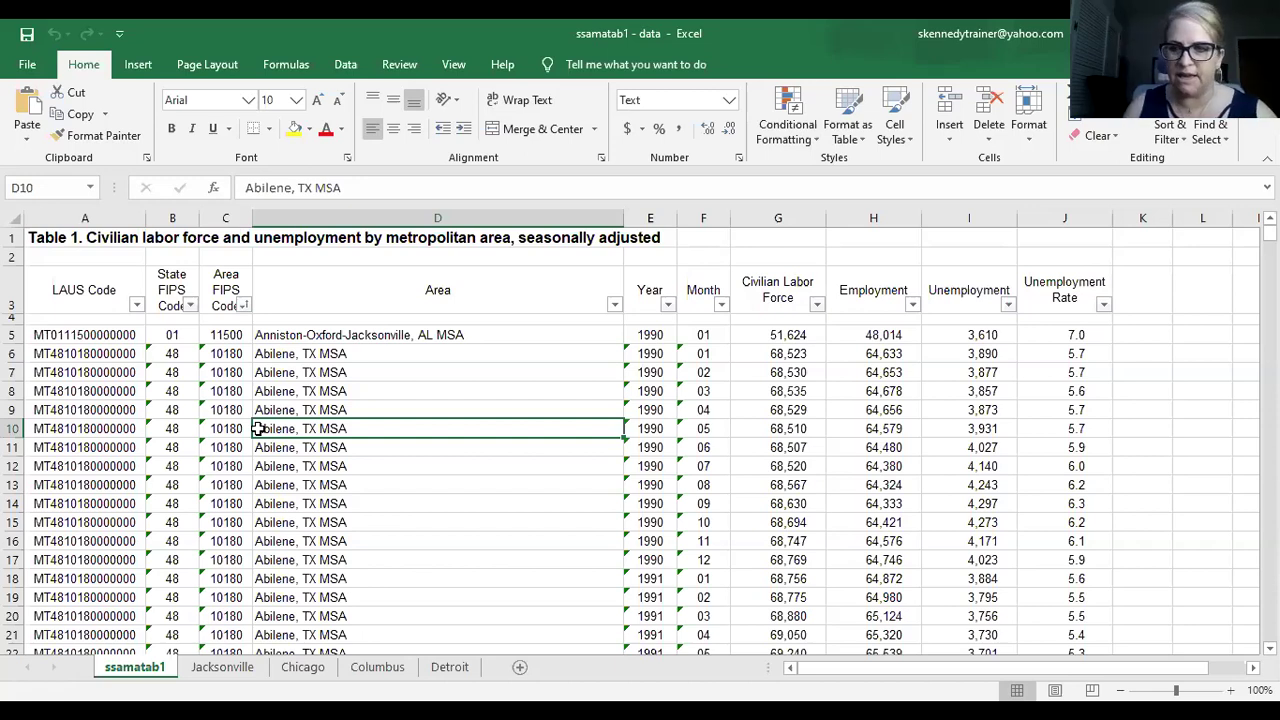
pyautogui.click(303, 487)
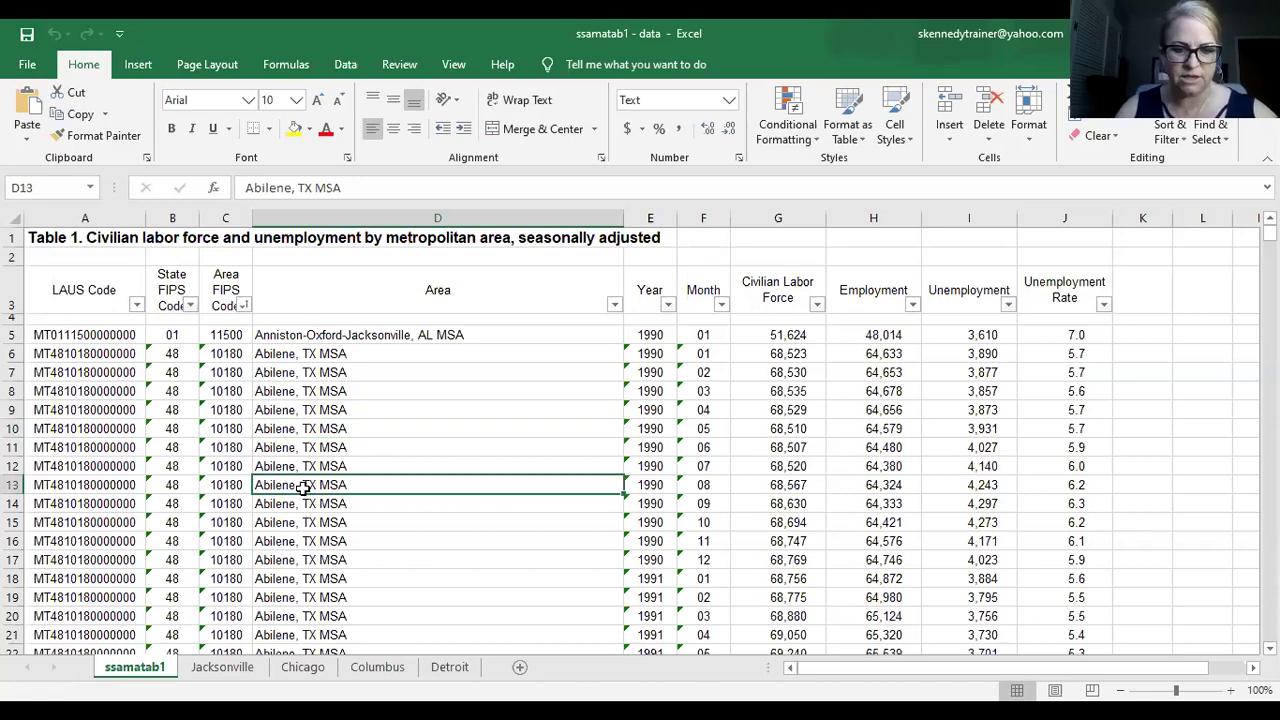
pyautogui.hotkey('ctrl', 'f')
pyautogui.write('omaha')
pyautogui.press('Return')
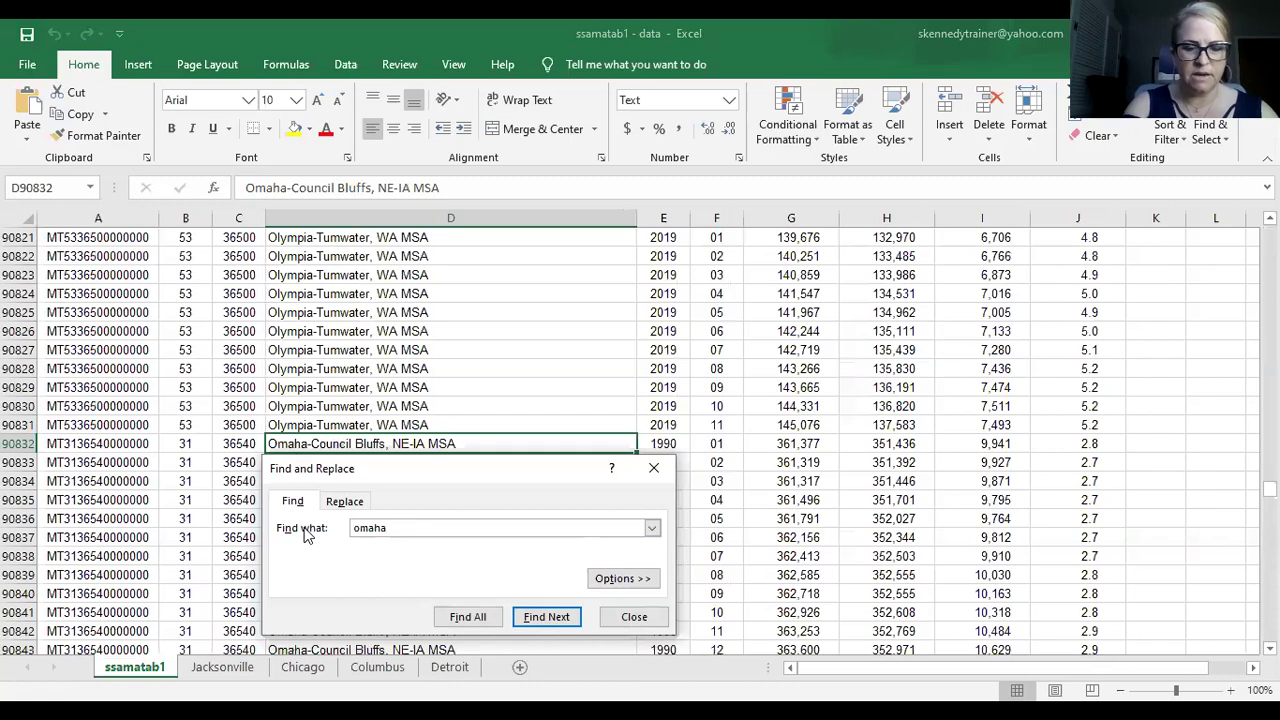
pyautogui.press('Escape')
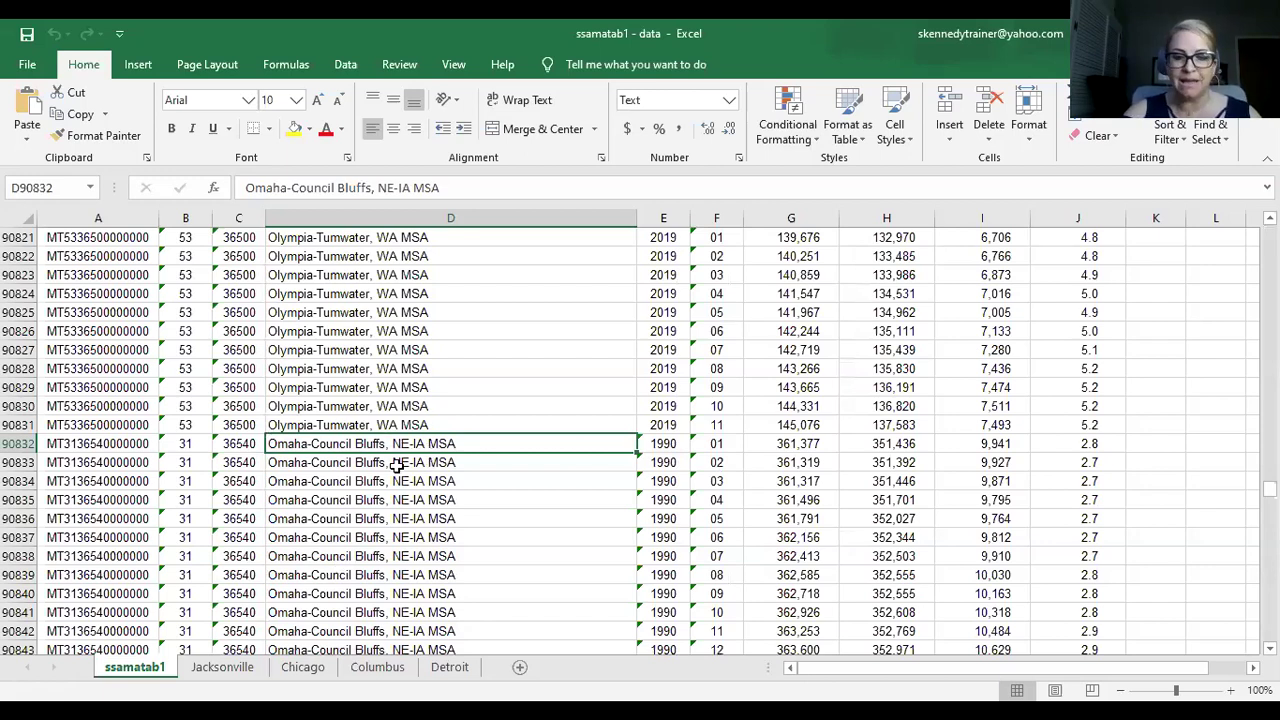
# Add a new blank worksheet directly after ssamatab1 and return to the Omaha records in ssamatab1
pyautogui.scroll(-20, 397, 465)
pyautogui.scroll(20, 427, 481)
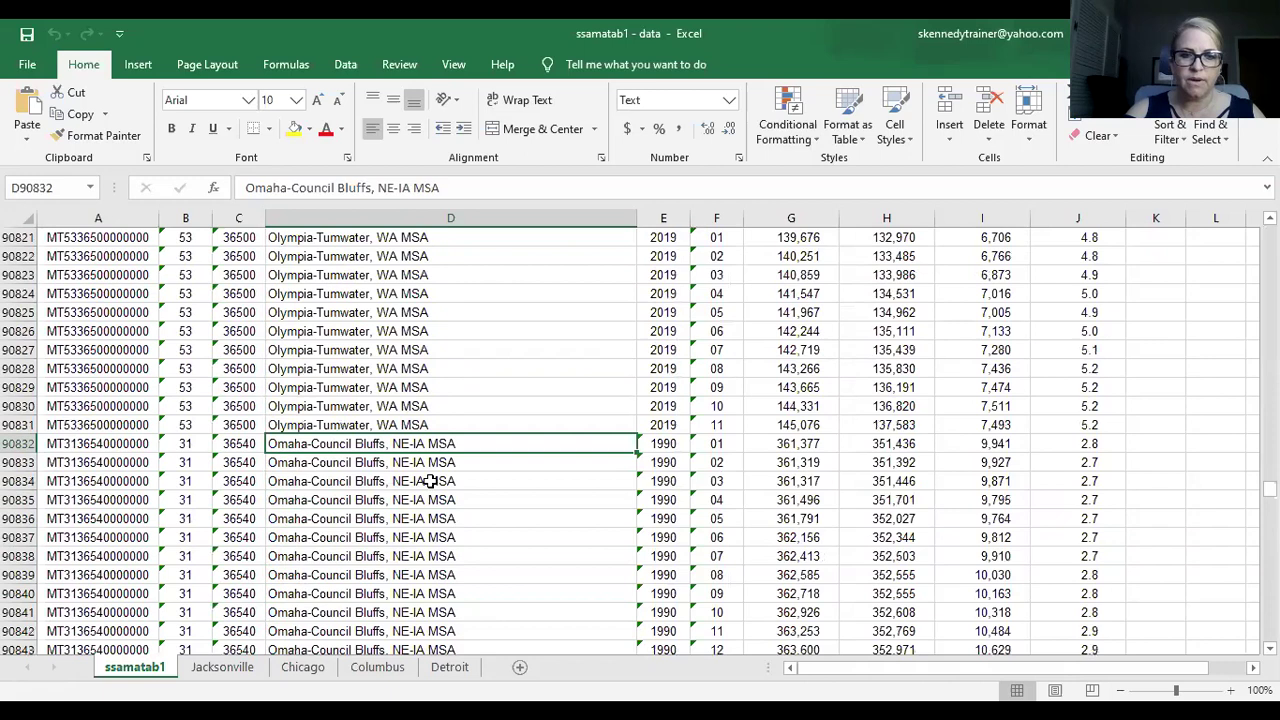
pyautogui.click(519, 668)
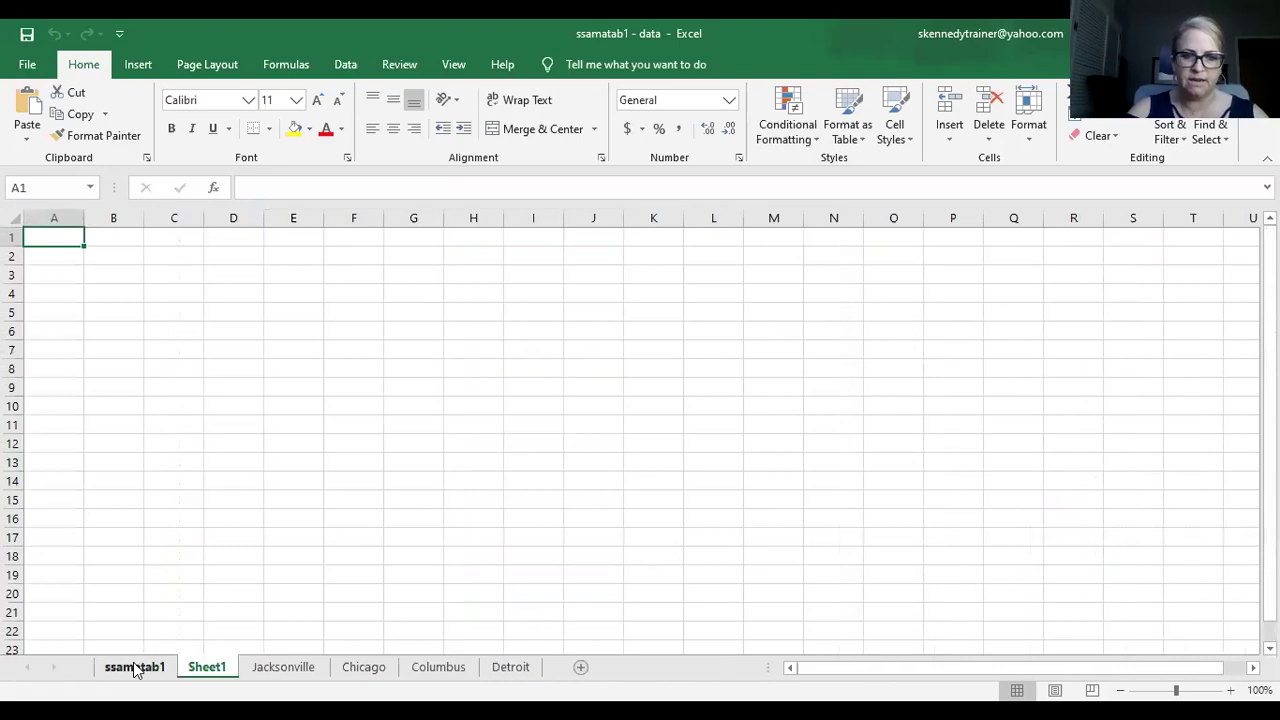
pyautogui.click(134, 667)
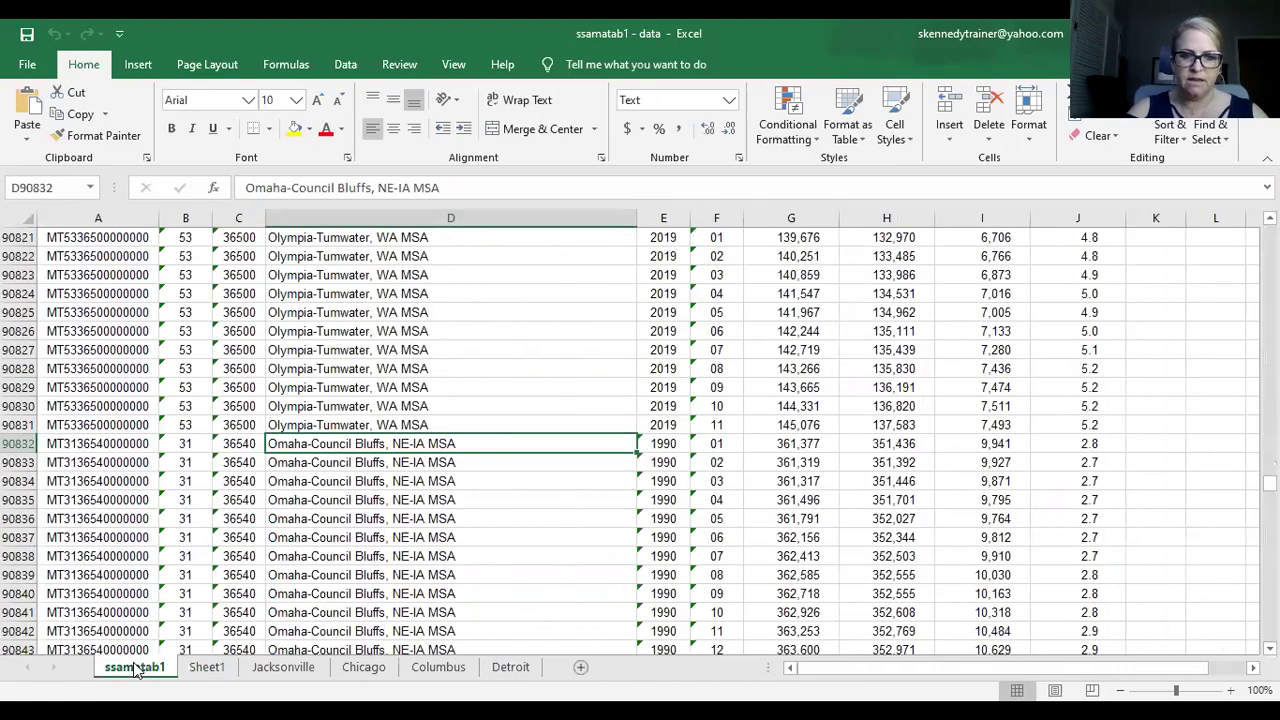
# Examine the 1990 monthly records of the Omaha-Council Bluffs area, from row 90832 down
pyautogui.click(8, 443)
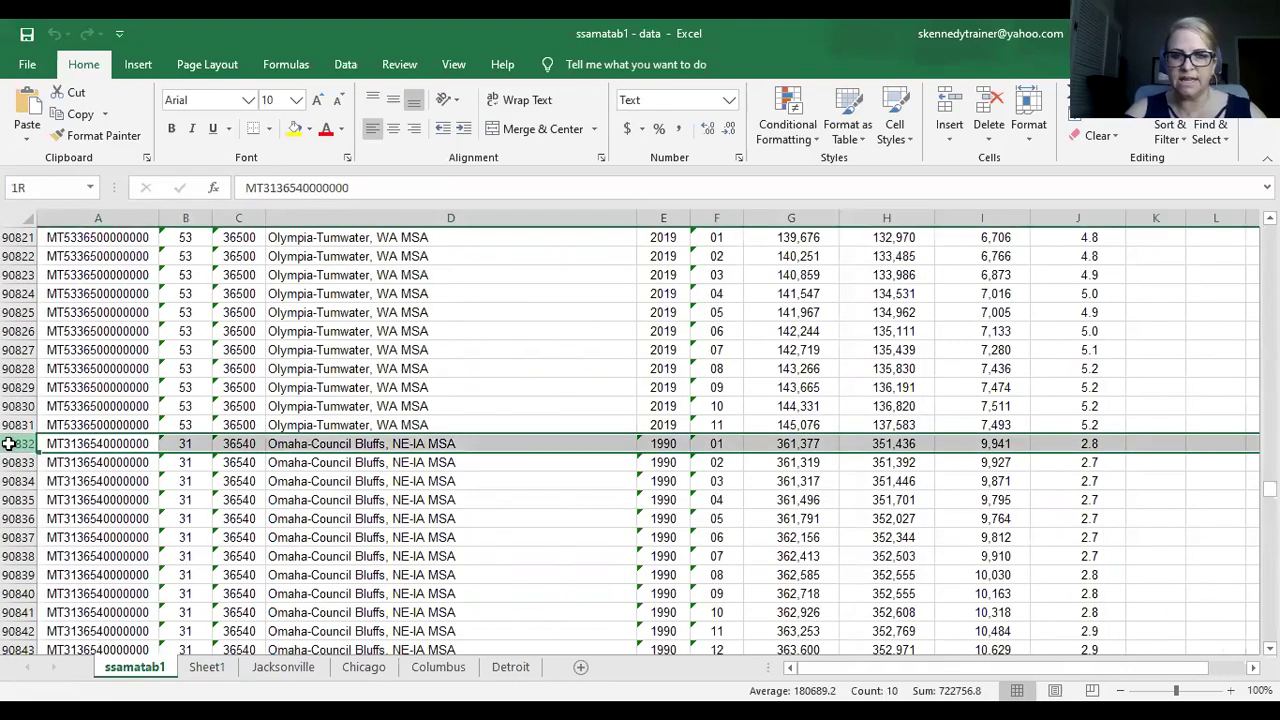
pyautogui.click(643, 443)
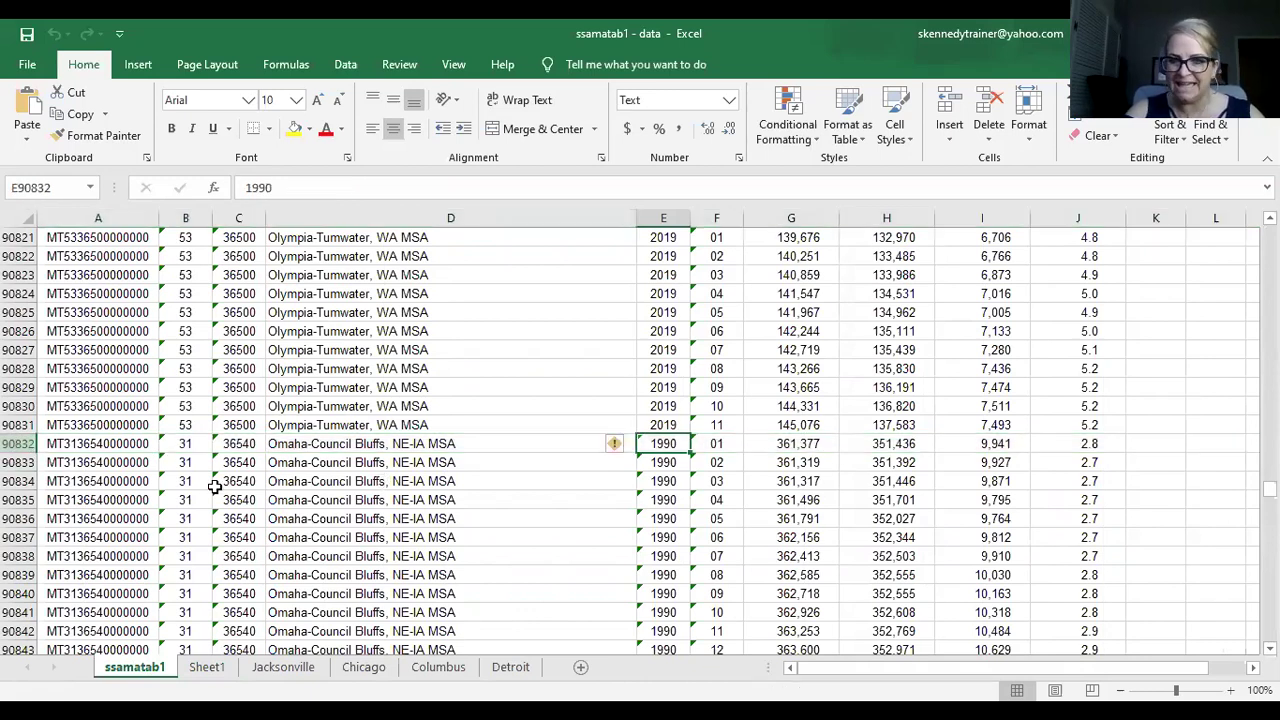
pyautogui.click(8, 443)
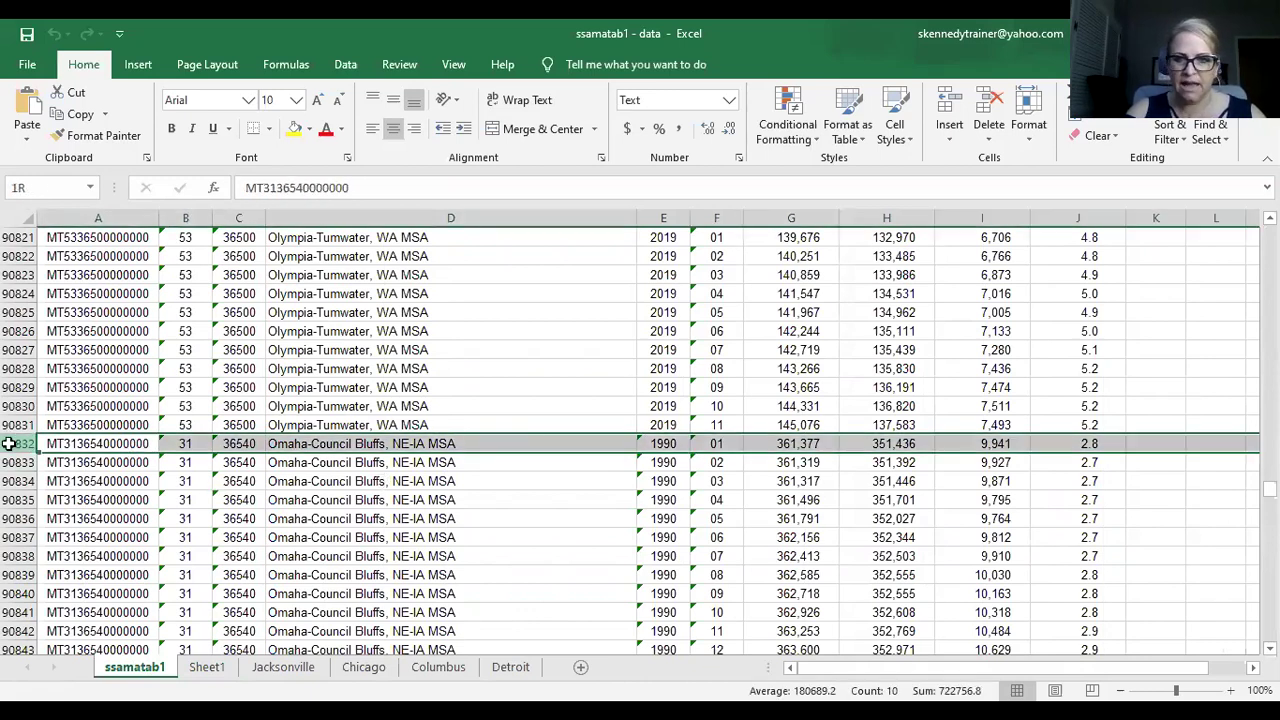
pyautogui.click(732, 441)
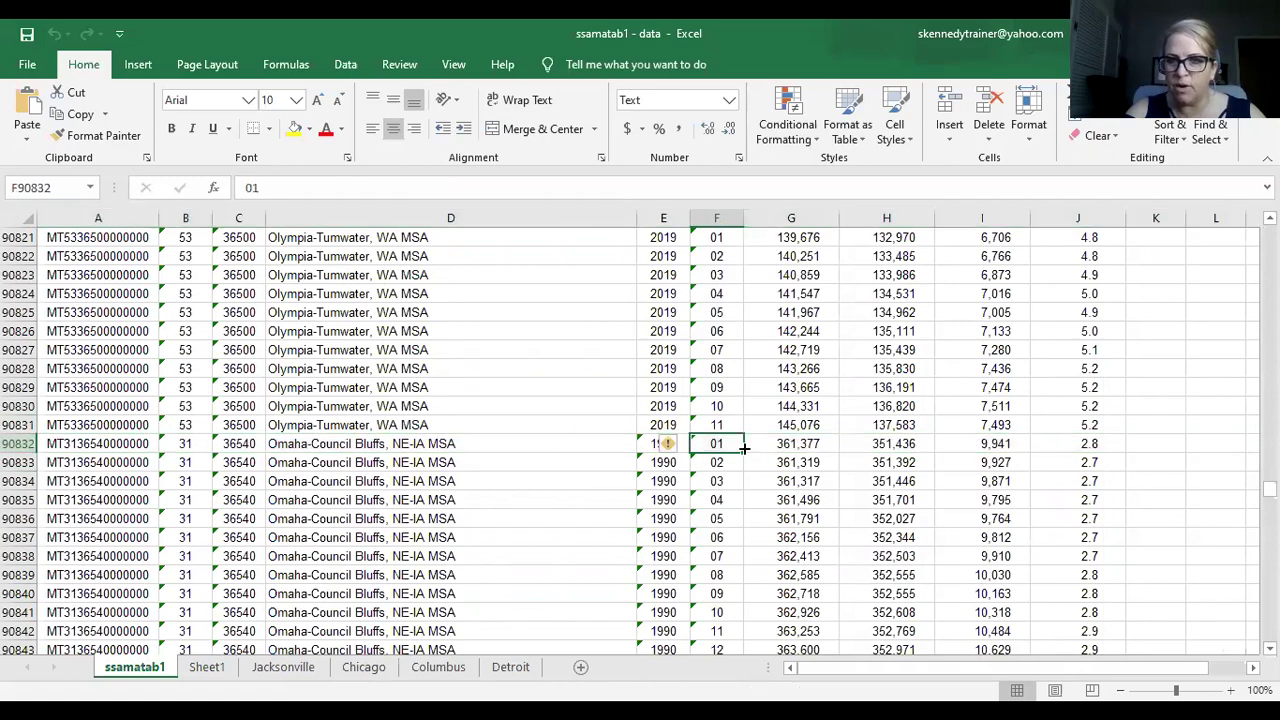
pyautogui.press('Down')
pyautogui.press('Down')
pyautogui.press('Down')
pyautogui.press('Down')
pyautogui.press('Down')
pyautogui.press('Down')
pyautogui.press('Down')
pyautogui.press('Down')
pyautogui.press('Down')
pyautogui.scroll(-3, 578, 501)
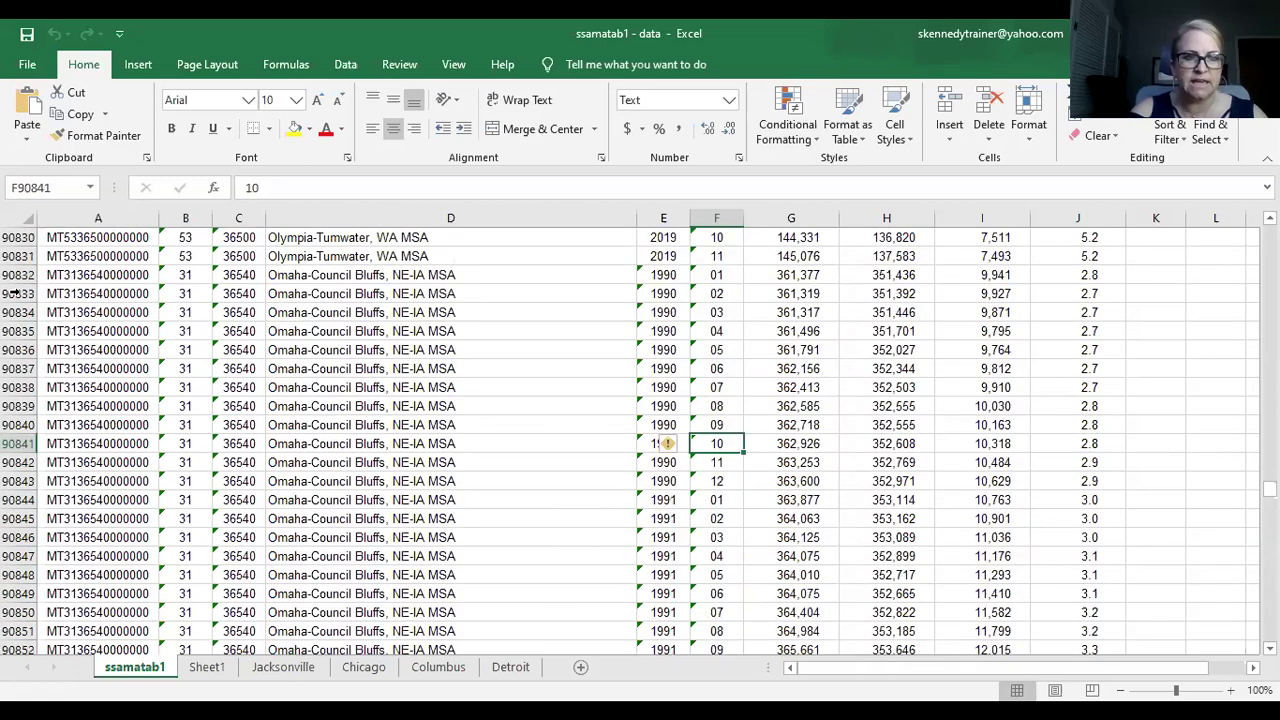
# Copy all Omaha-Council Bluffs, NE-IA MSA rows, from row 90832 through row 91190
pyautogui.moveTo(15, 273); pyautogui.dragTo(16, 284)
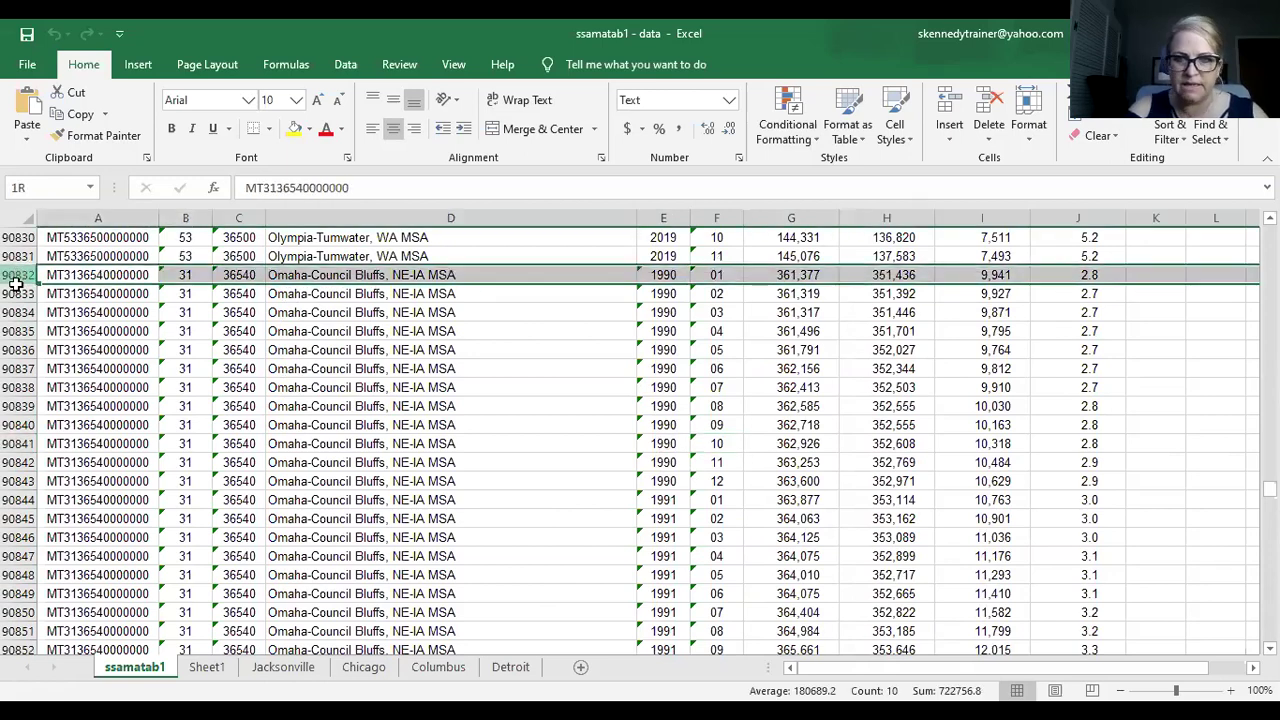
pyautogui.moveTo(16, 284); pyautogui.dragTo(30, 554)
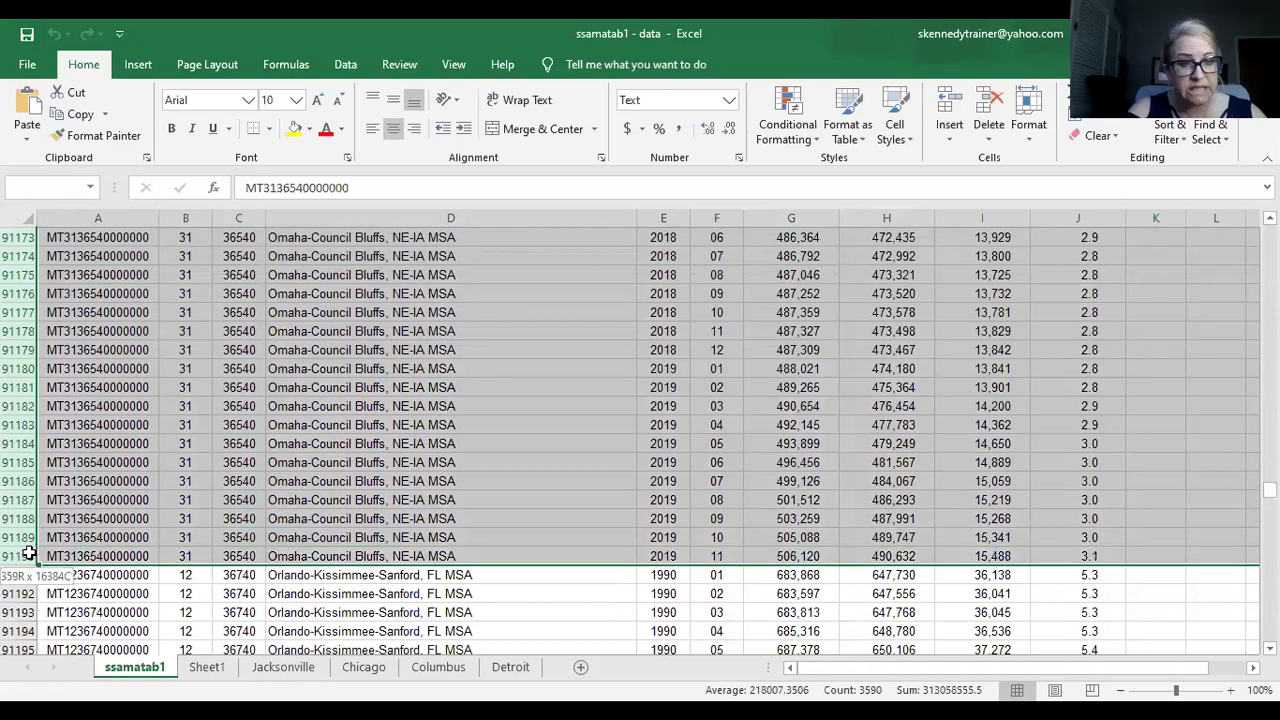
pyautogui.moveTo(30, 554); pyautogui.dragTo(30, 554)
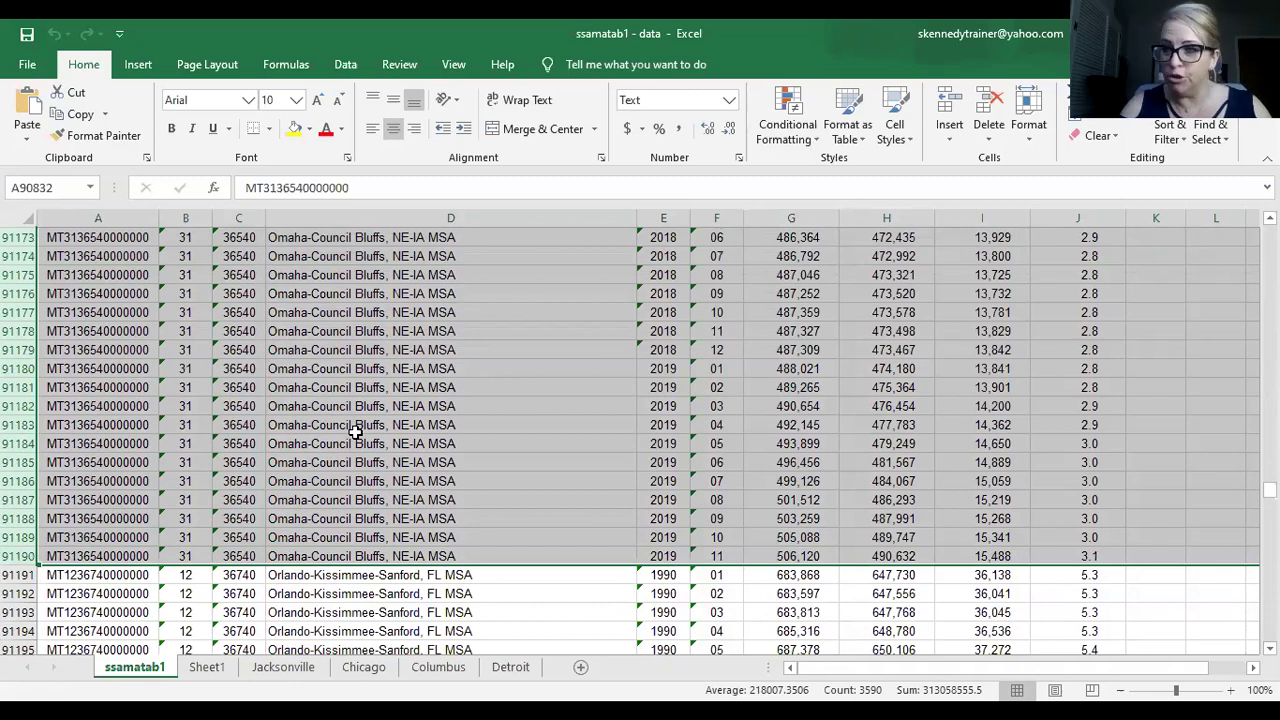
pyautogui.hotkey('ctrl', 'c')
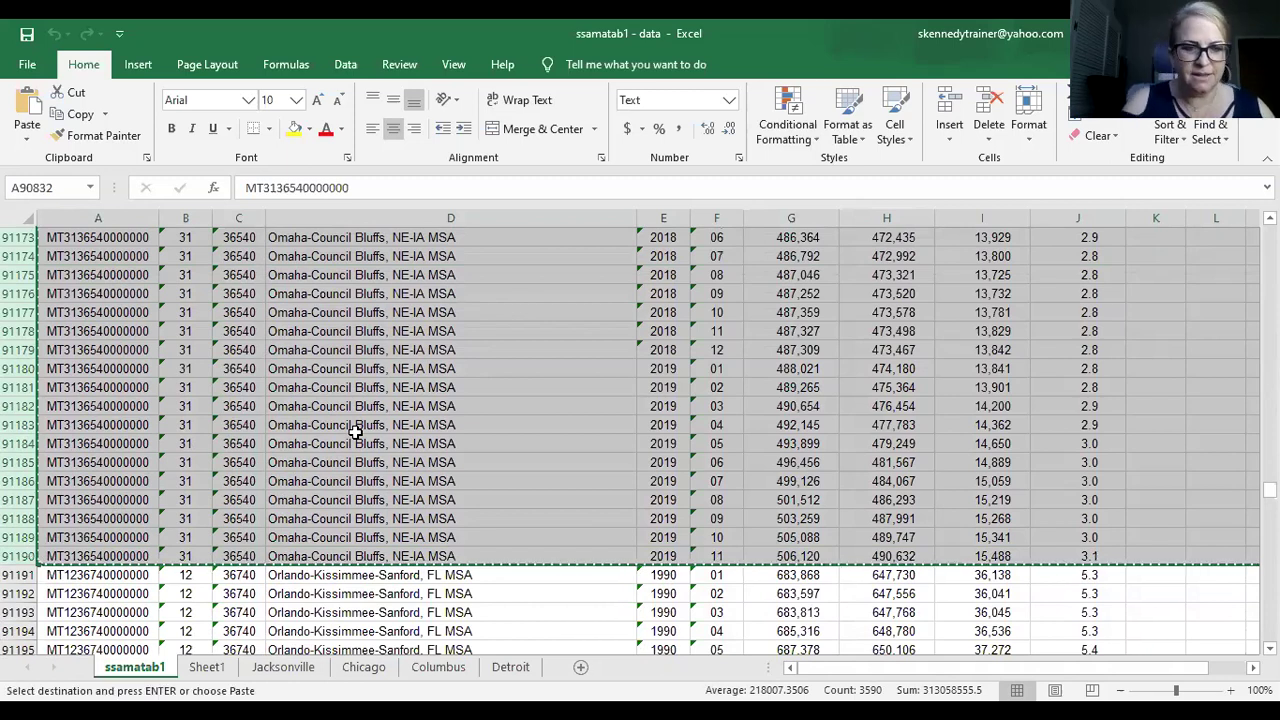
# Paste the copied Omaha rows into Sheet1 starting at cell A2, and fit columns G and H to their contents
pyautogui.click(207, 667)
pyautogui.click(49, 257)
pyautogui.hotkey('ctrl', 'v')
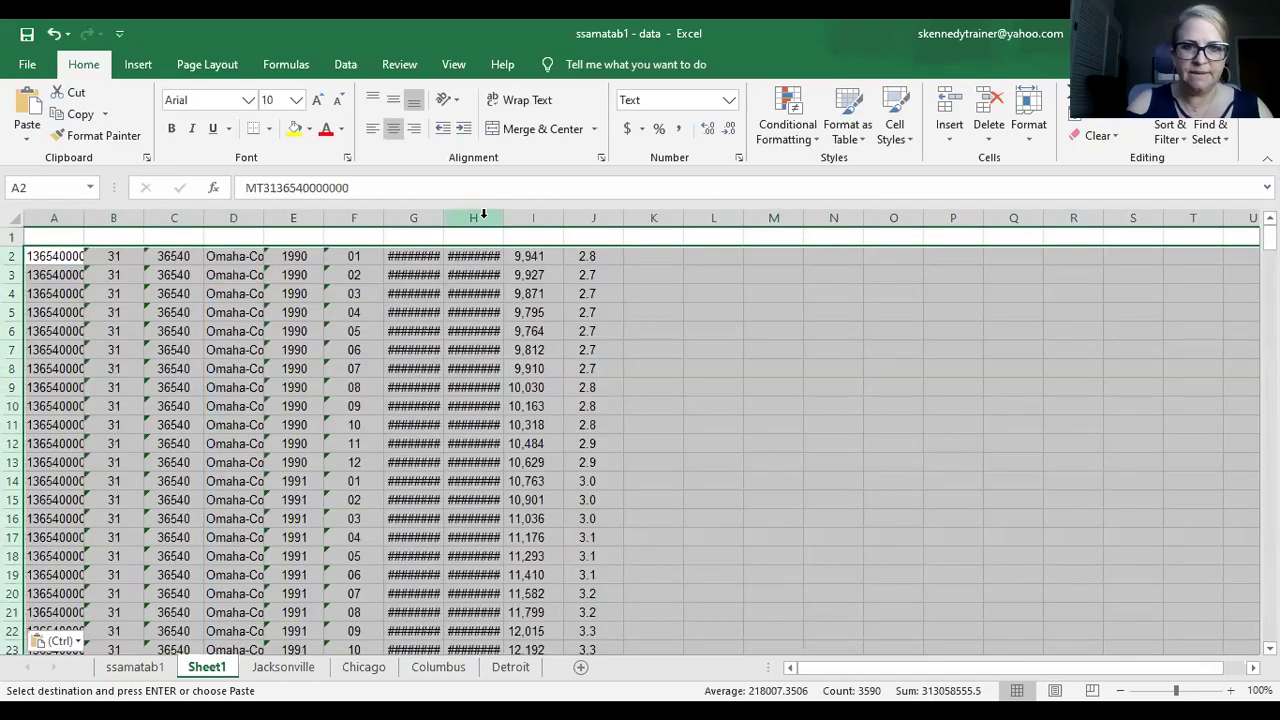
pyautogui.doubleClick(441, 218)
pyautogui.doubleClick(512, 218)
# Copy the column header row 3 from ssamatab1 and paste it into row 1 of Sheet1
pyautogui.click(134, 667)
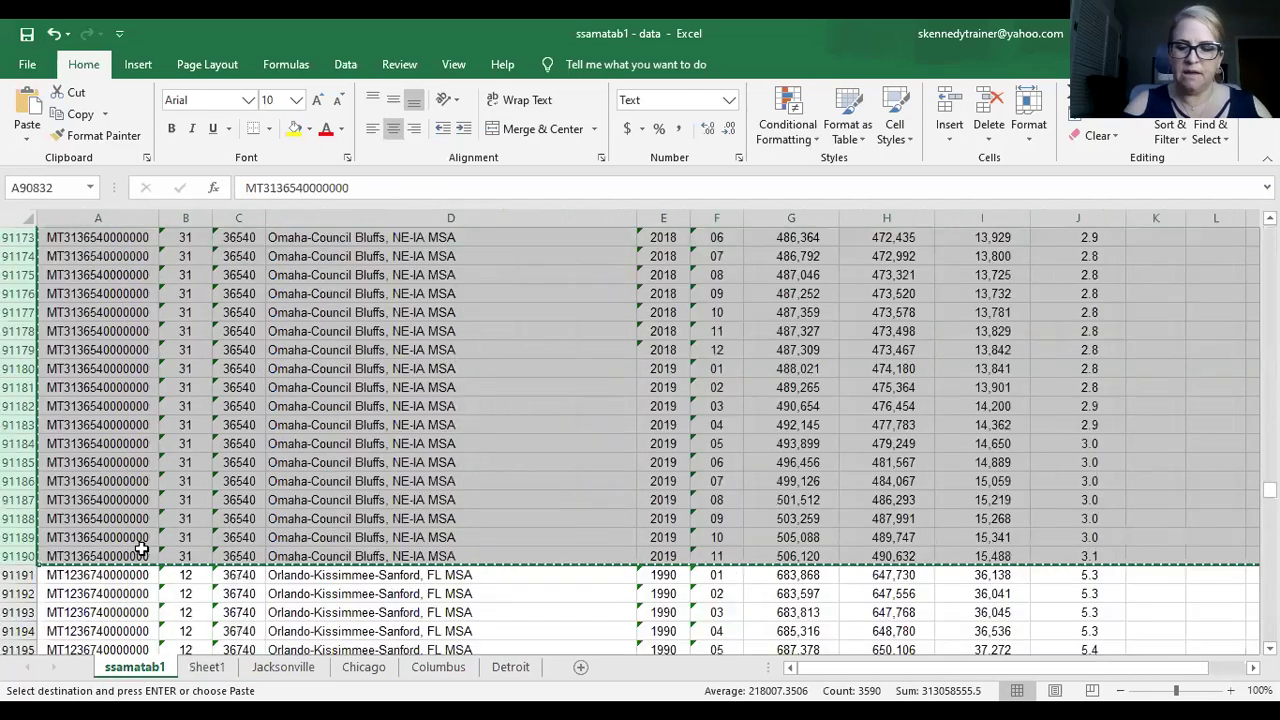
pyautogui.hotkey('ctrl', 'Home')
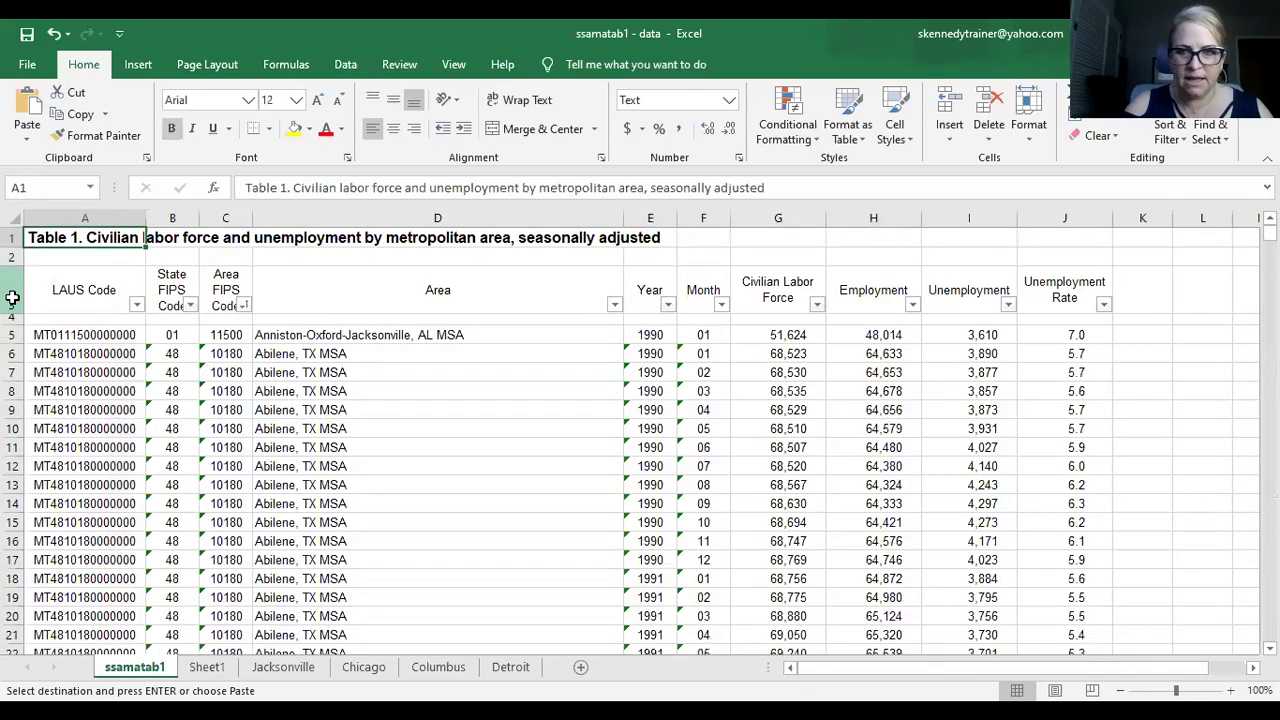
pyautogui.click(13, 297)
pyautogui.hotkey('ctrl', 'c')
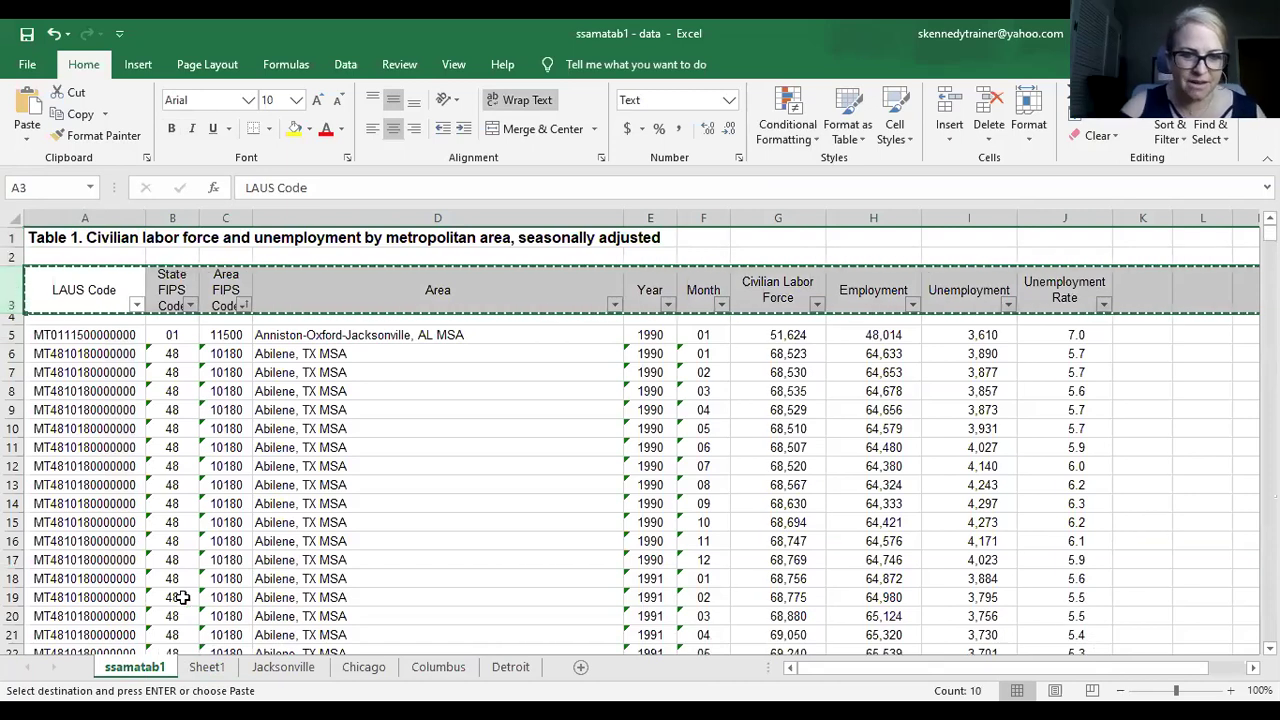
pyautogui.click(207, 670)
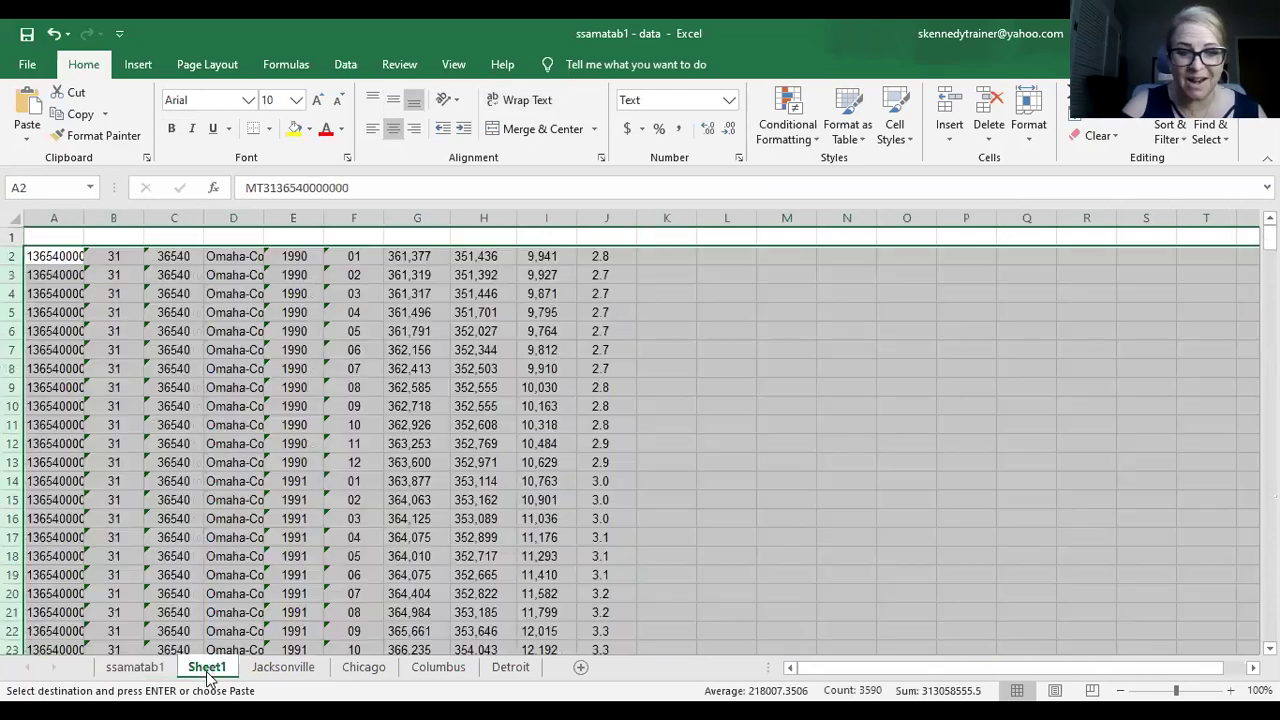
pyautogui.click(47, 240)
pyautogui.hotkey('ctrl', 'v')
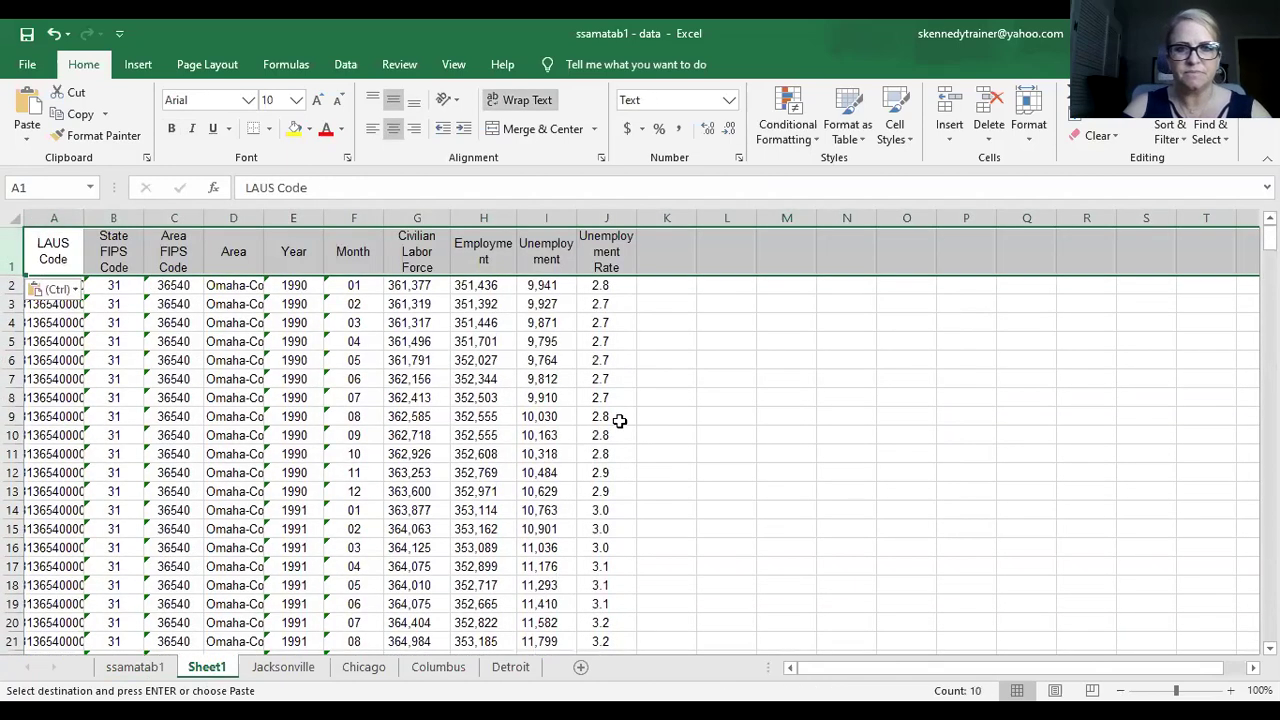
# Widen the Area column in Sheet1 to fit its full text and look down the Omaha records
pyautogui.click(730, 324)
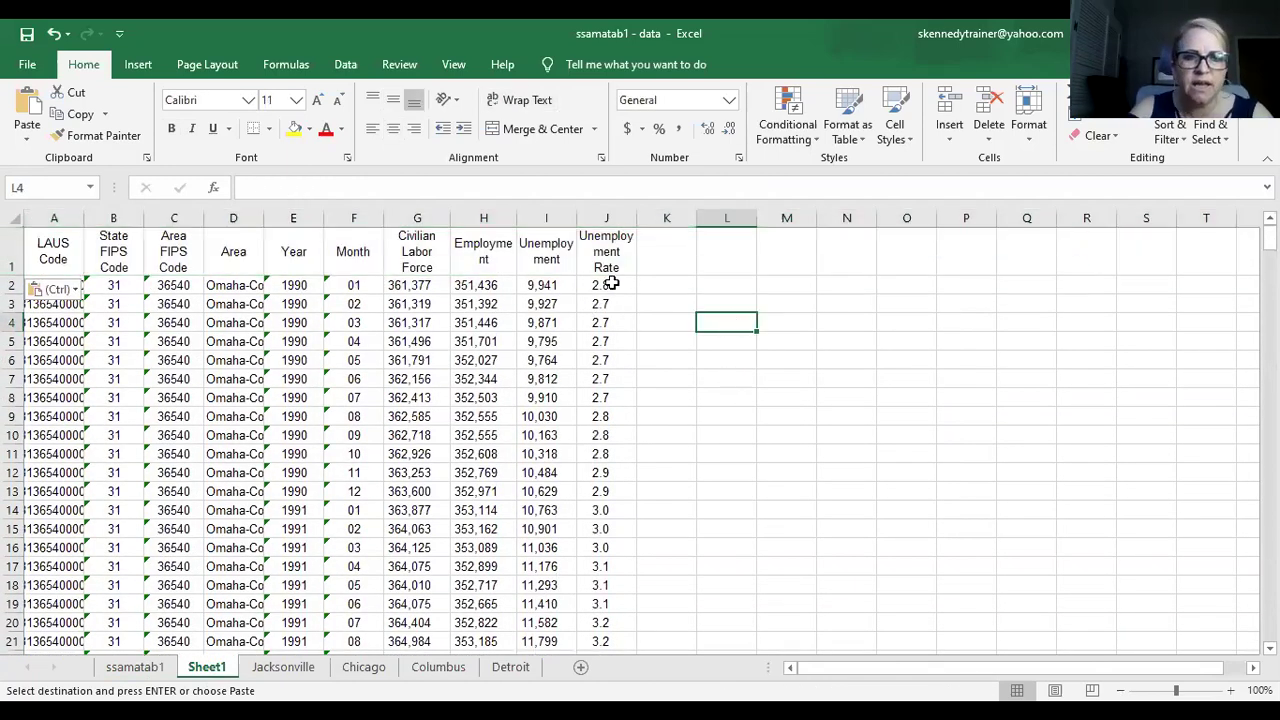
pyautogui.doubleClick(261, 219)
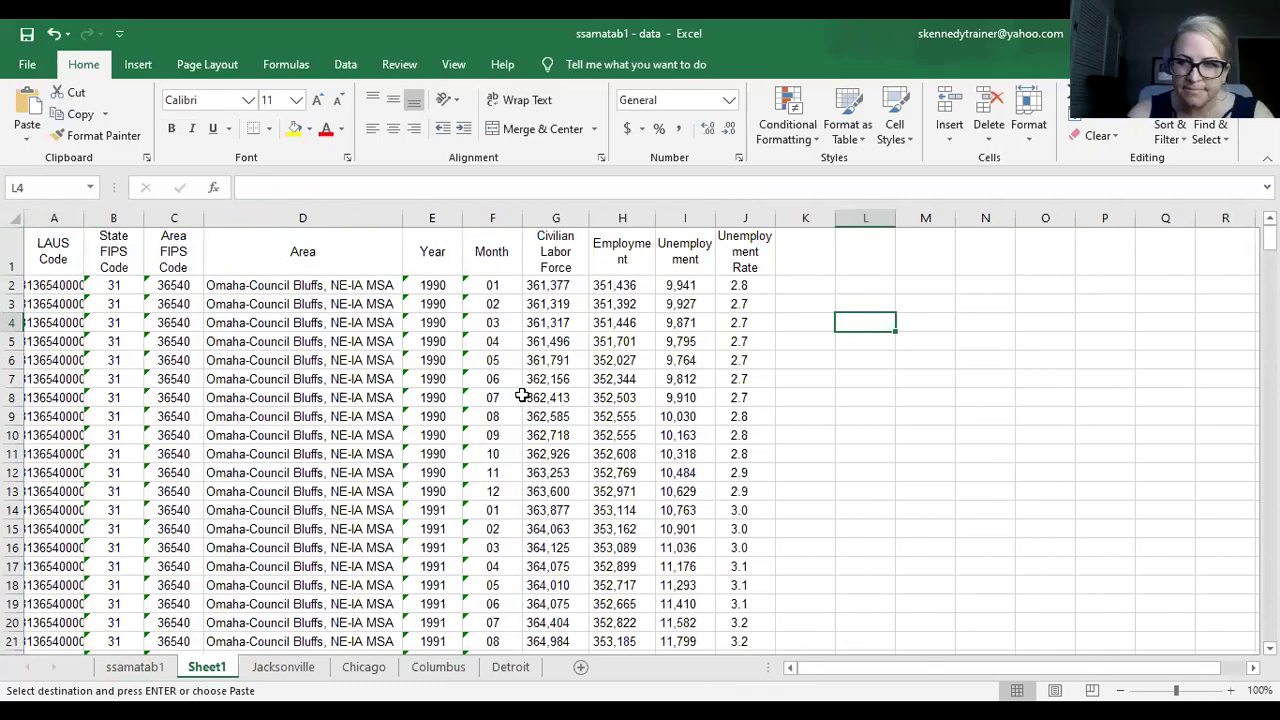
pyautogui.scroll(-20, 522, 397)
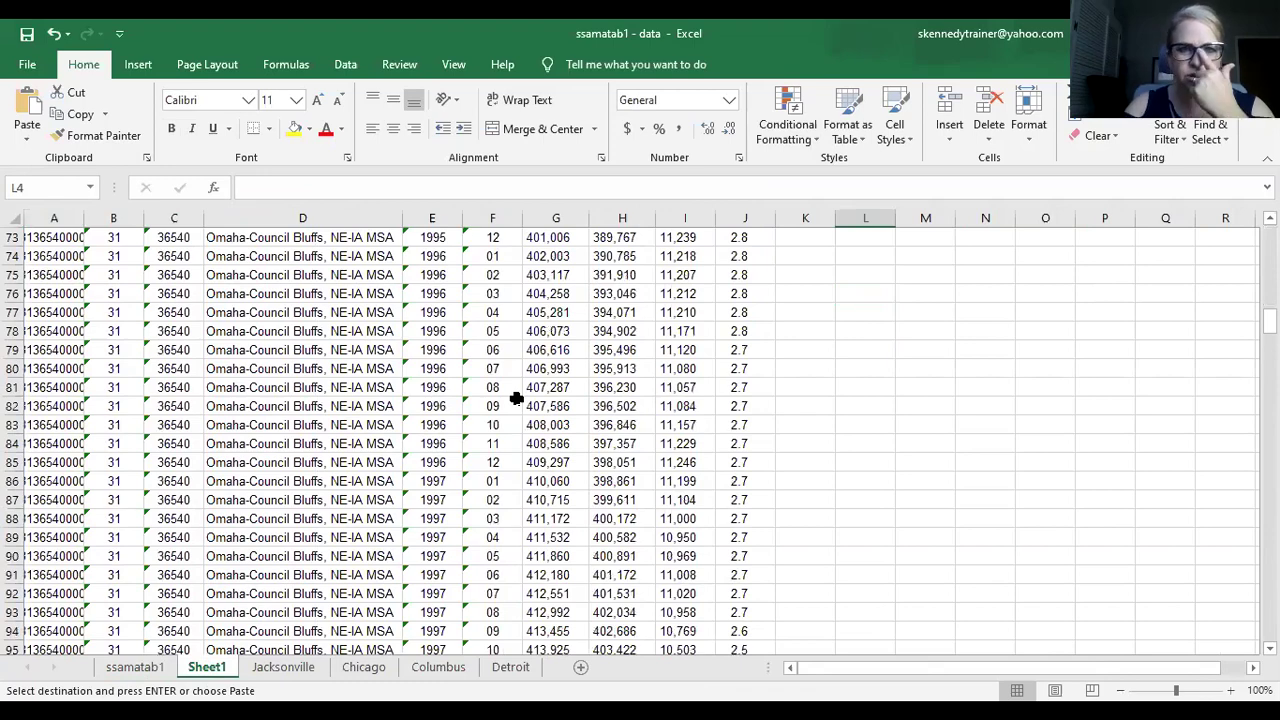
# Look through the Omaha records in Sheet1 down to the last row, November 2019, and back up to the 2008–2009 records
pyautogui.scroll(-20, 516, 398)
pyautogui.scroll(-20, 516, 398)
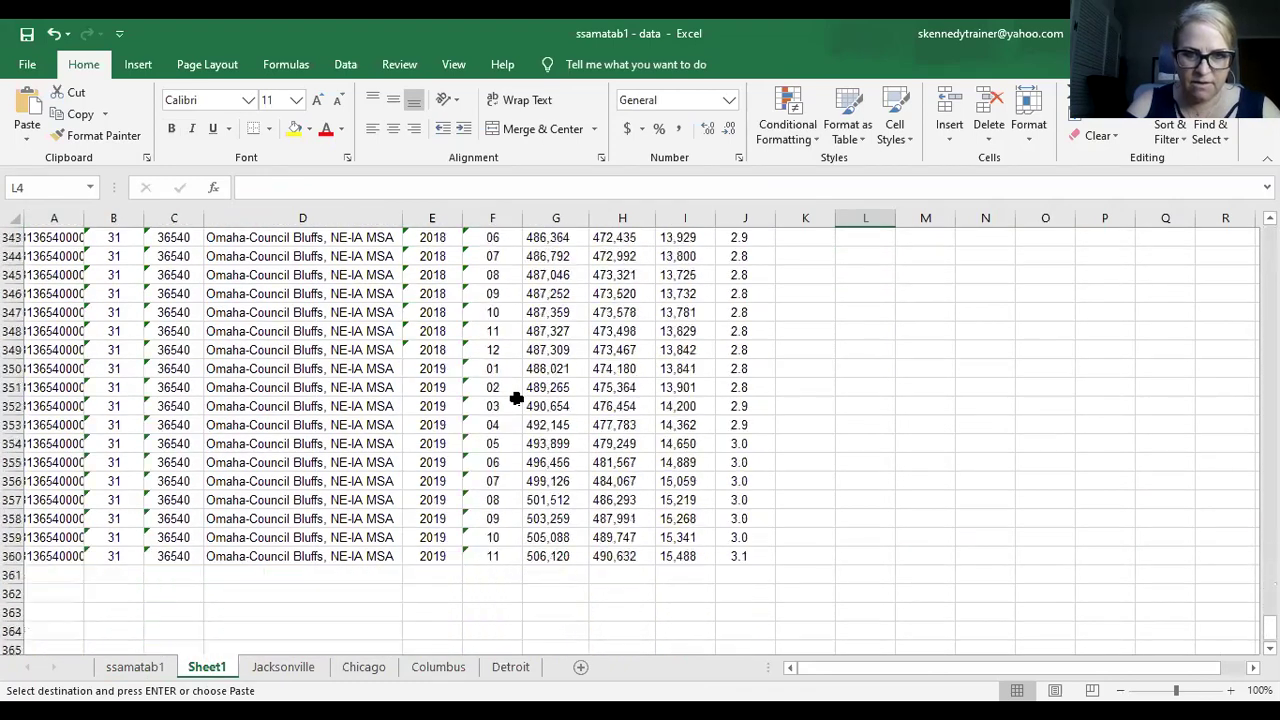
pyautogui.scroll(-5, 516, 398)
pyautogui.scroll(5, 516, 398)
pyautogui.scroll(20, 516, 398)
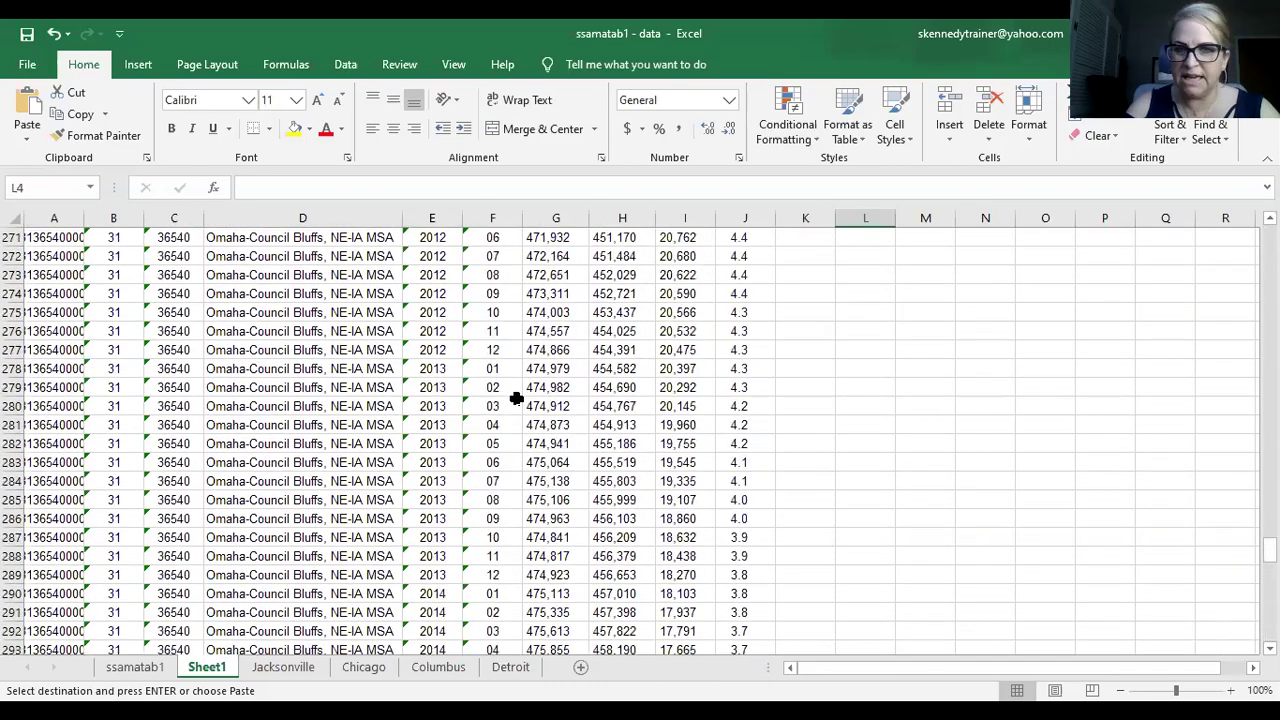
pyautogui.scroll(11, 516, 398)
pyautogui.scroll(5, 516, 400)
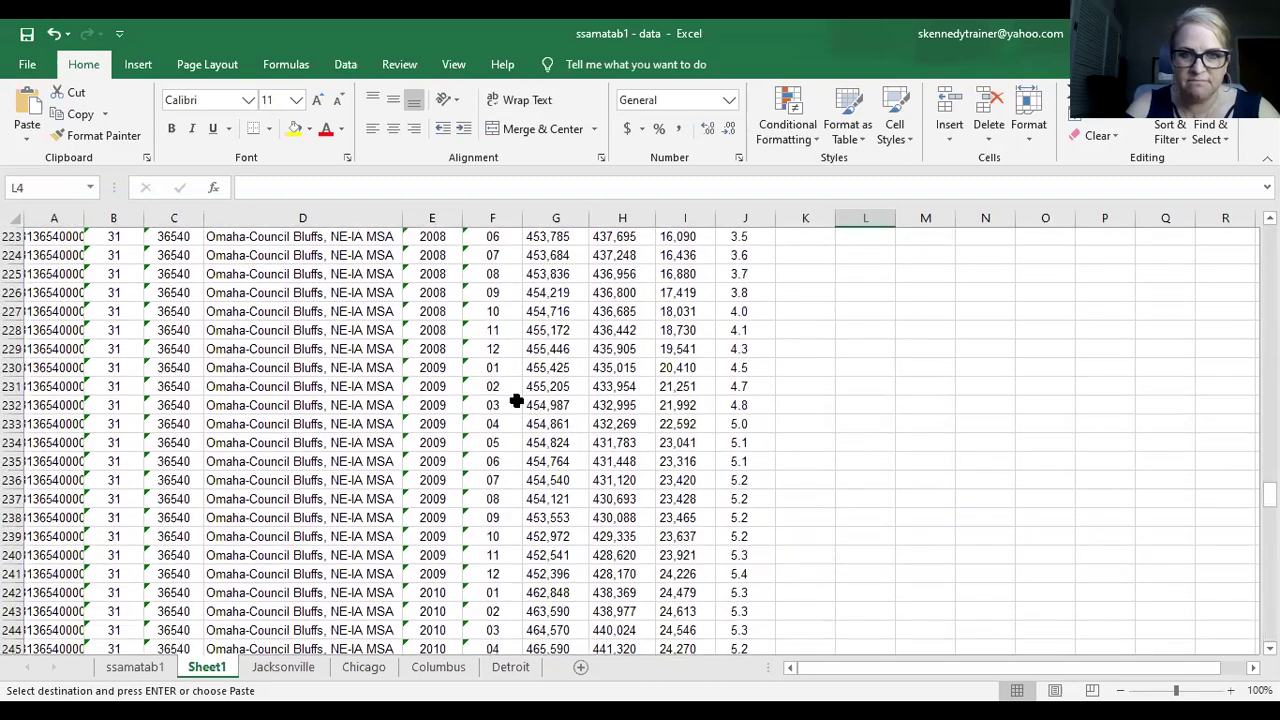
# Examine the unemployment rates in column J around January 2009, comparing the months of 2007 and 2008 with those of 2009
pyautogui.click(760, 367)
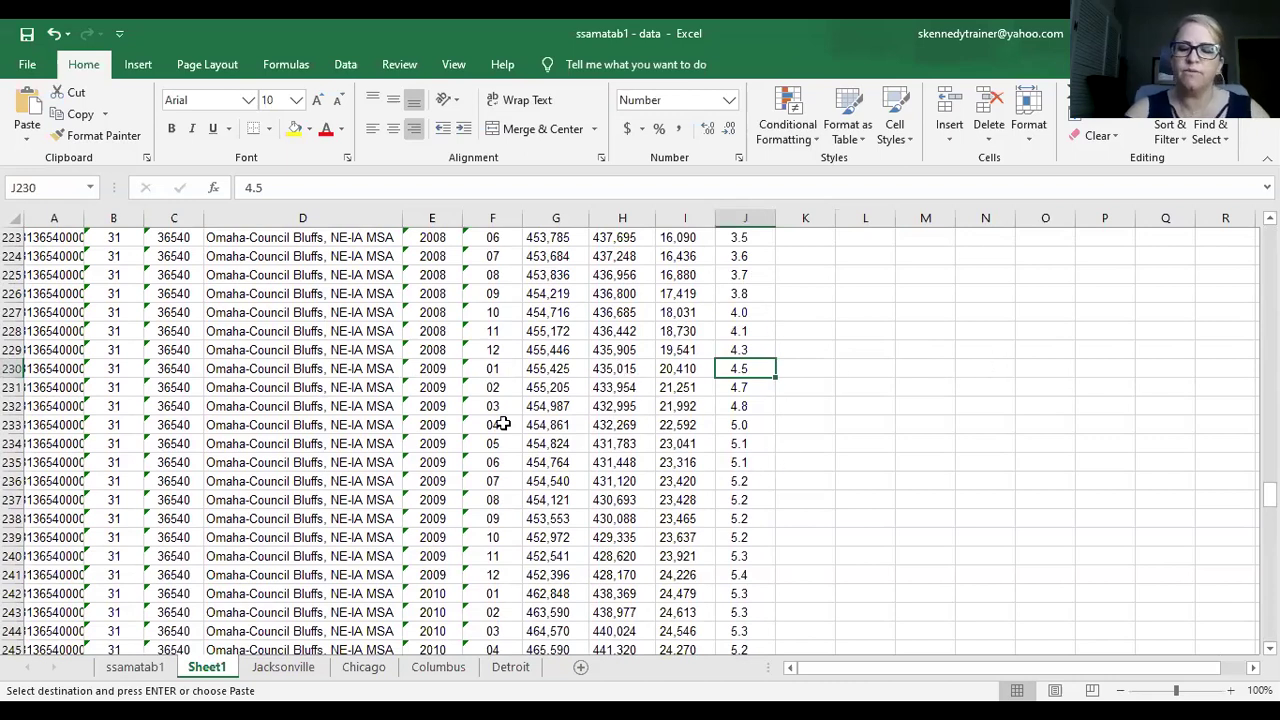
pyautogui.press('Down')
pyautogui.press('Up')
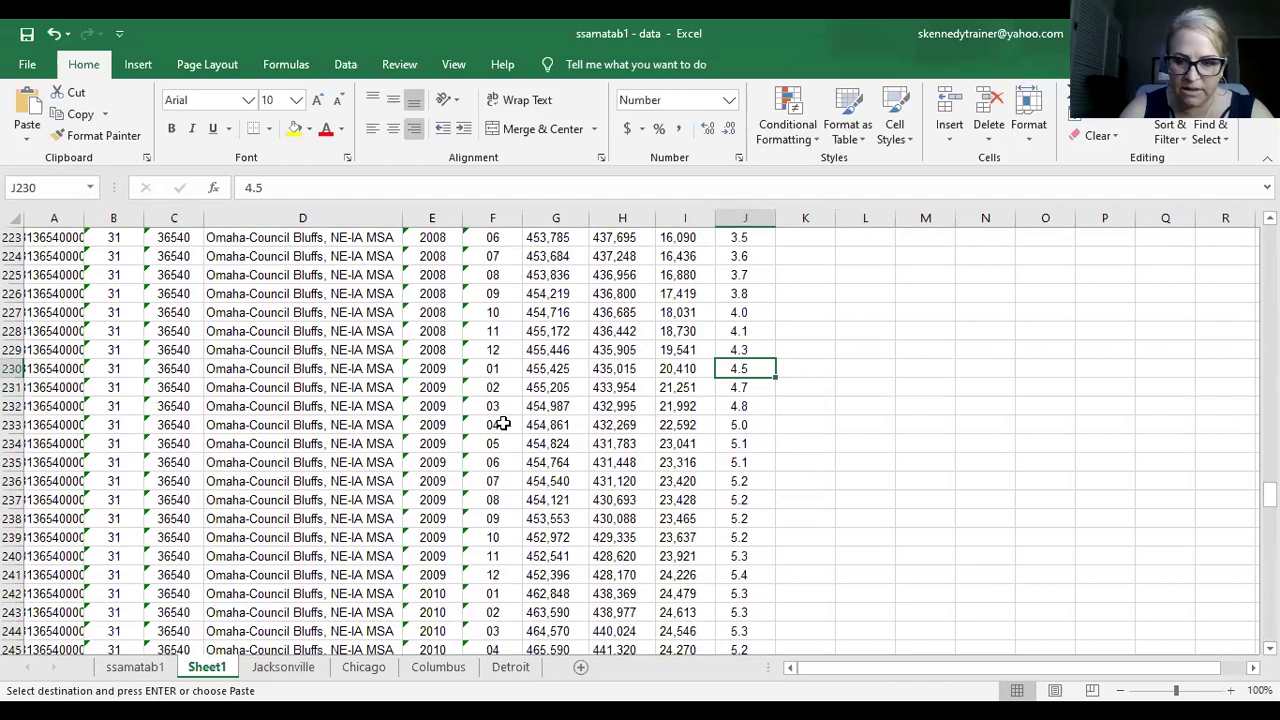
pyautogui.press('Down')
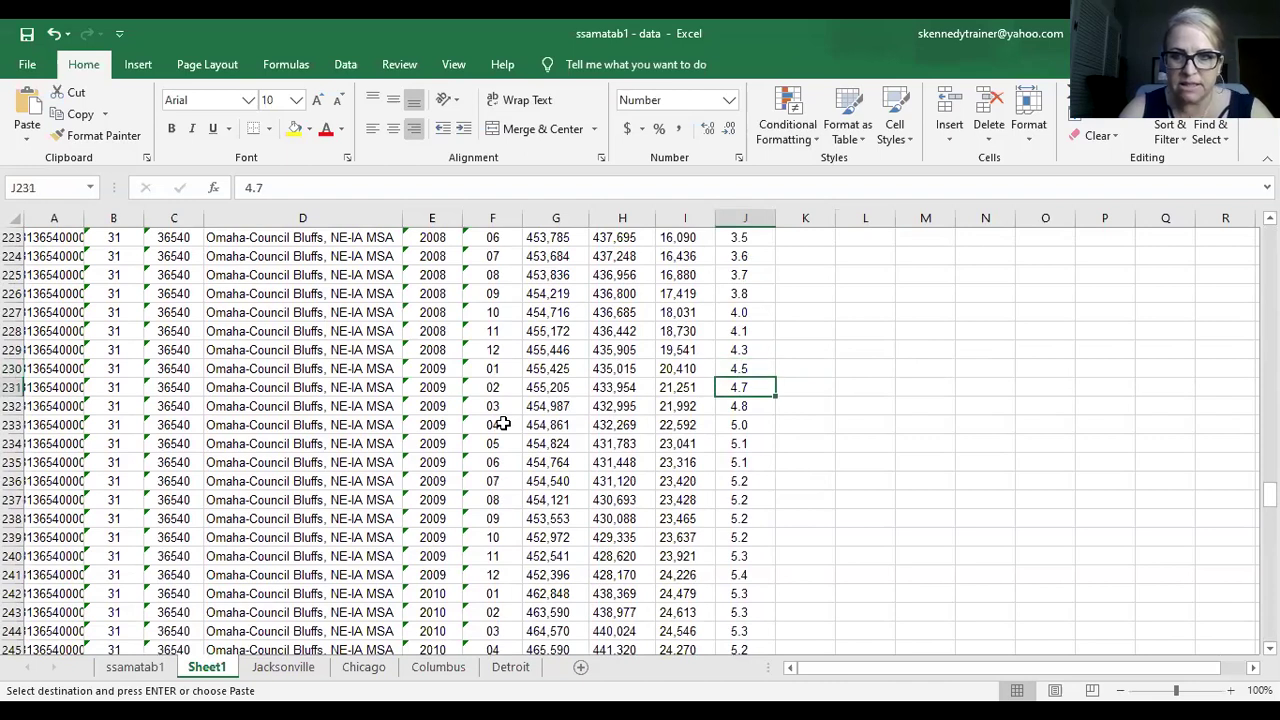
pyautogui.press('Up')
pyautogui.press('Up')
pyautogui.press('Up')
pyautogui.press('Up')
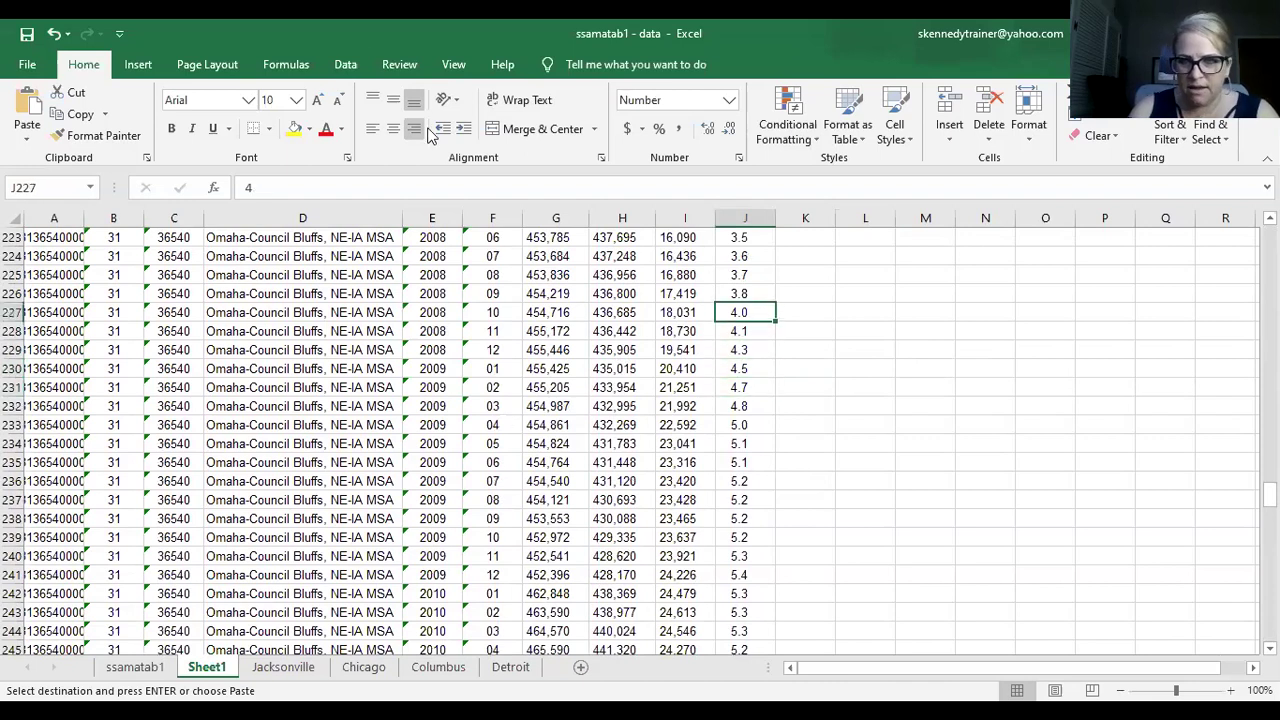
pyautogui.scroll(3, 840, 565)
pyautogui.scroll(2, 556, 532)
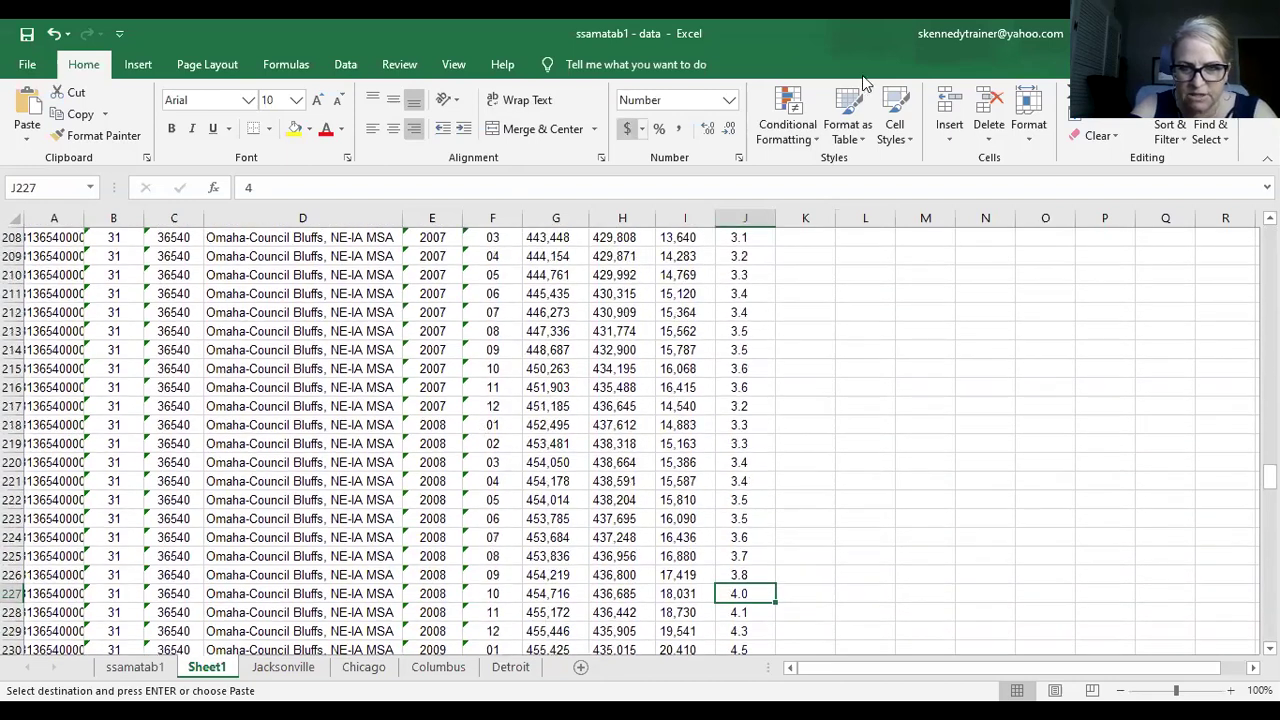
pyautogui.scroll(-2, 748, 375)
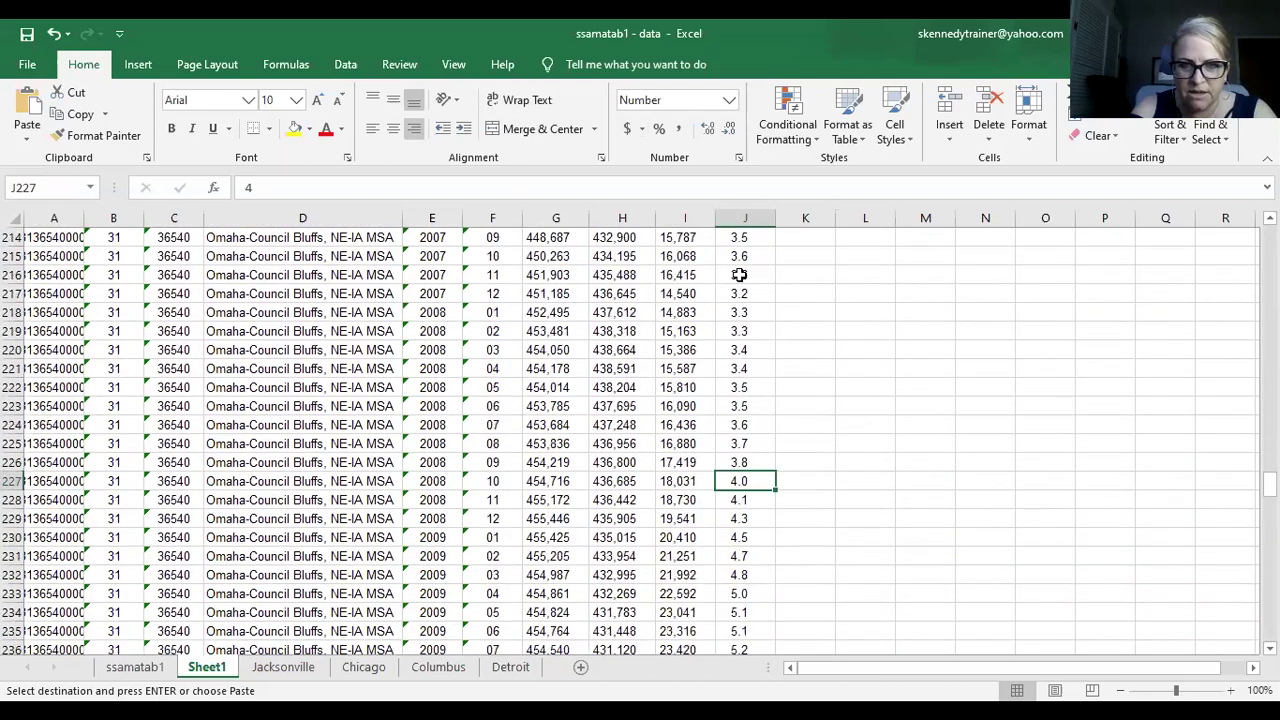
pyautogui.scroll(-1, 748, 452)
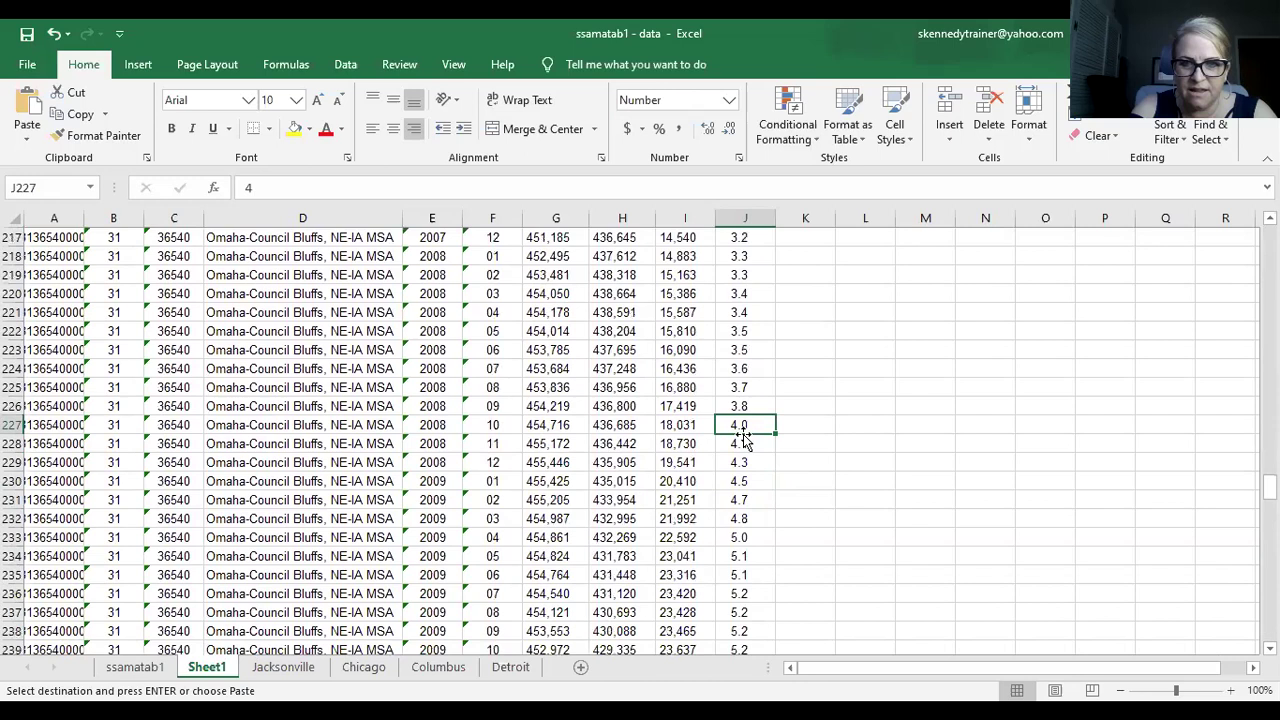
pyautogui.scroll(-2, 734, 534)
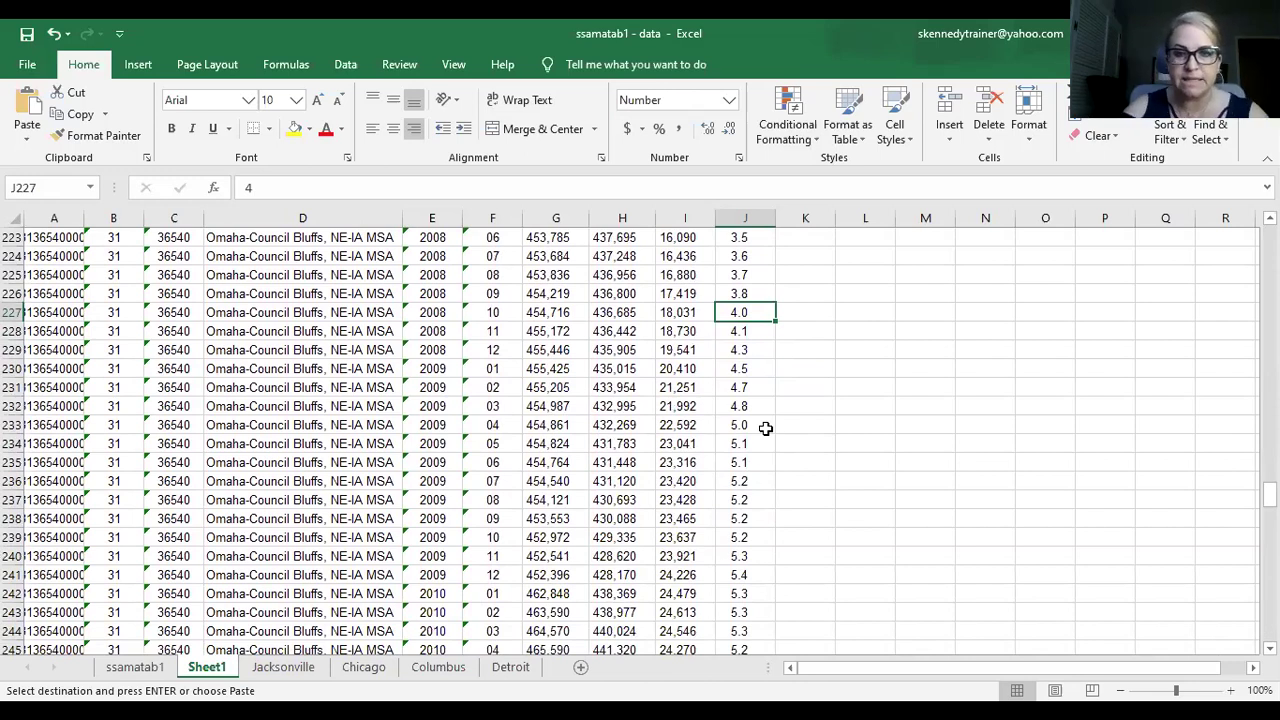
pyautogui.scroll(-4, 788, 447)
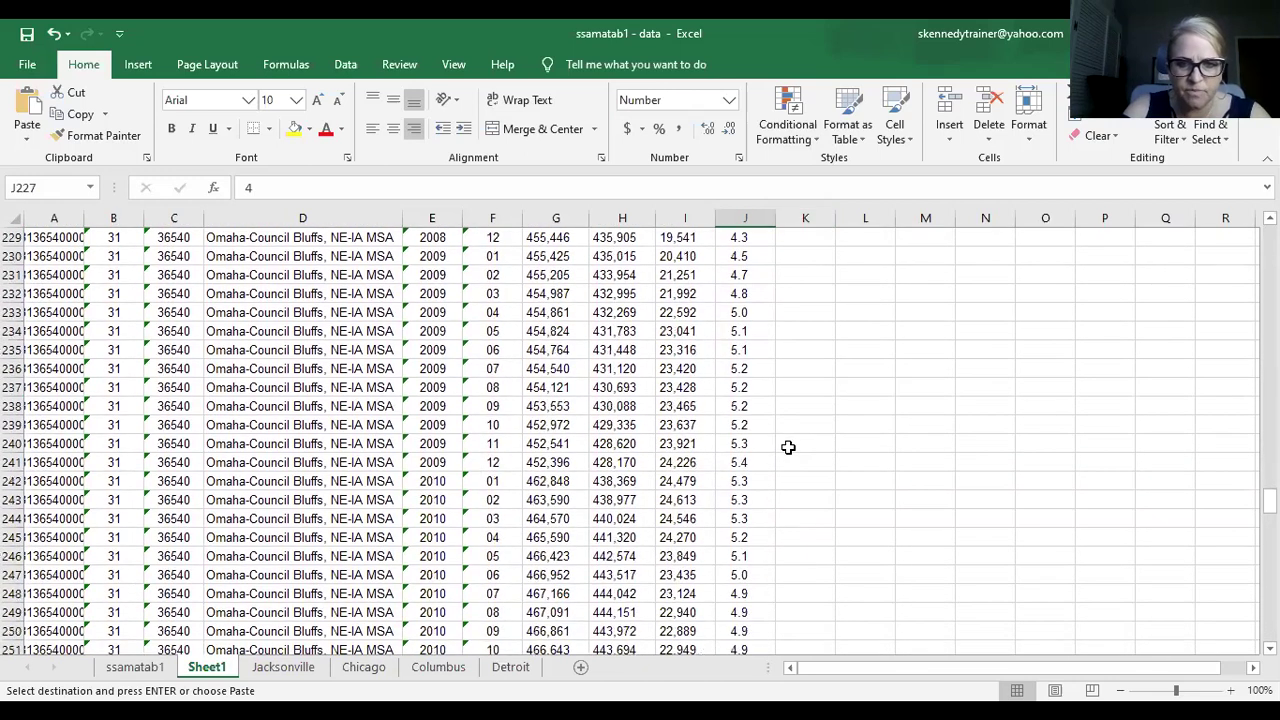
# Follow the monthly unemployment rates in column J from February 2009 through the last Omaha records of 2019
pyautogui.click(763, 276)
pyautogui.press('Down')
pyautogui.press('Down')
pyautogui.press('Down')
pyautogui.press('Down')
pyautogui.press('Down')
pyautogui.press('Down')
pyautogui.press('Down')
pyautogui.press('Down')
pyautogui.press('Down')
pyautogui.press('Down')
pyautogui.press('Down')
pyautogui.press('Down')
pyautogui.press('Down')
pyautogui.press('Down')
pyautogui.press('Down')
pyautogui.press('Down')
pyautogui.press('Down')
pyautogui.press('Down')
pyautogui.press('Down')
pyautogui.press('Down')
pyautogui.press('Down')
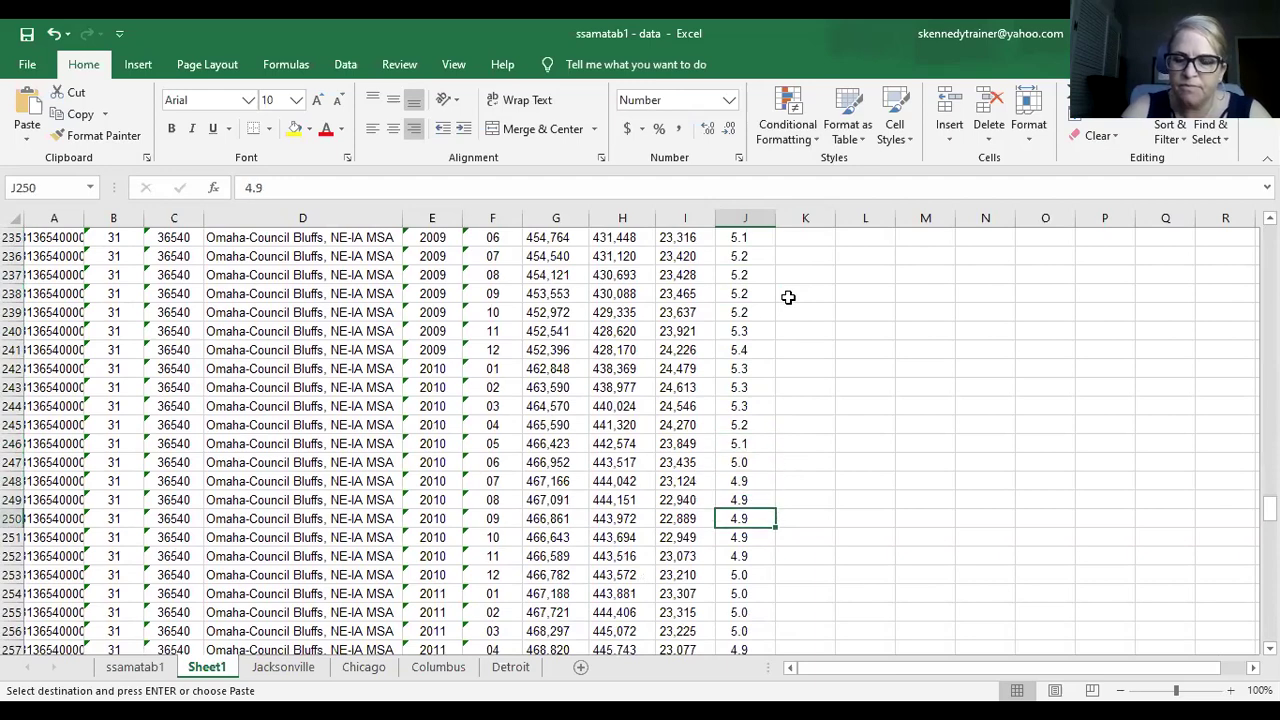
pyautogui.press('Down')
pyautogui.press('Down')
pyautogui.press('Down')
pyautogui.press('Down')
pyautogui.press('Down')
pyautogui.press('Down')
pyautogui.press('Down')
pyautogui.press('Down')
pyautogui.press('Down')
pyautogui.press('Down')
pyautogui.press('Down')
pyautogui.press('Down')
pyautogui.press('Down')
pyautogui.press('Down')
pyautogui.press('Down')
pyautogui.press('Down')
pyautogui.press('Down')
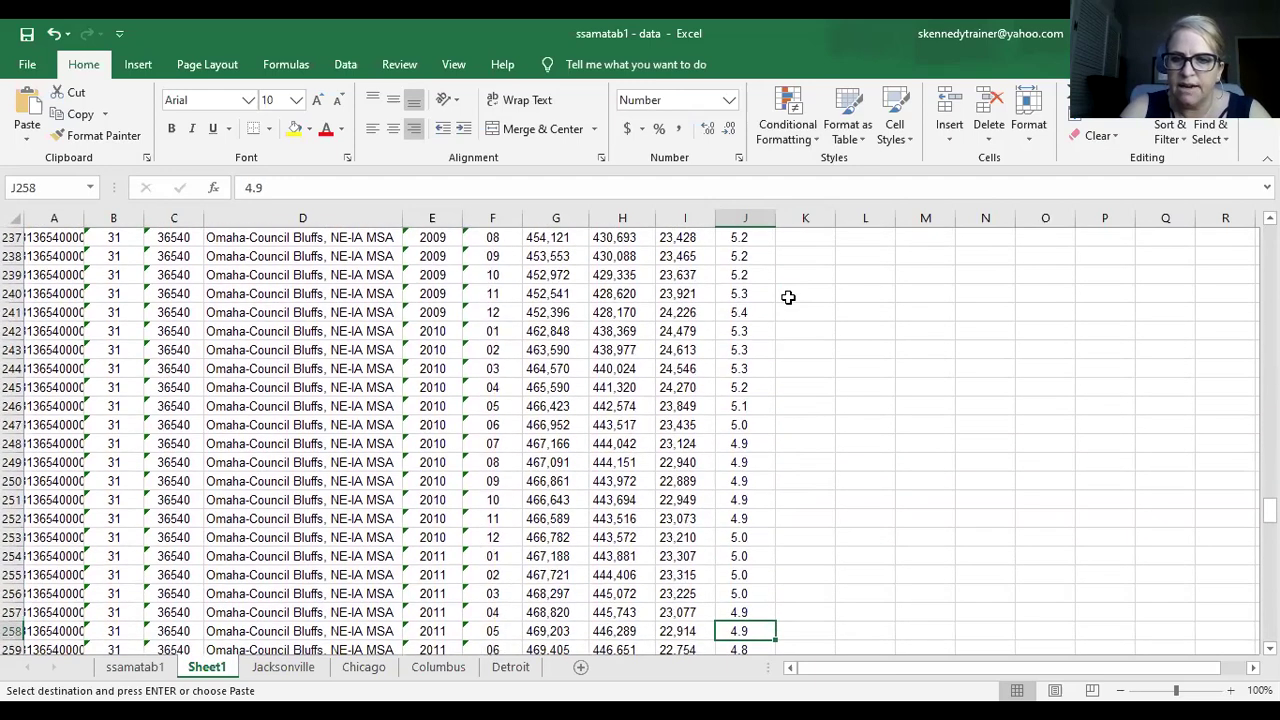
pyautogui.press('Down')
pyautogui.press('Down')
pyautogui.press('Down')
pyautogui.press('Down')
pyautogui.press('Down')
pyautogui.press('Down')
pyautogui.press('Down')
pyautogui.press('Down')
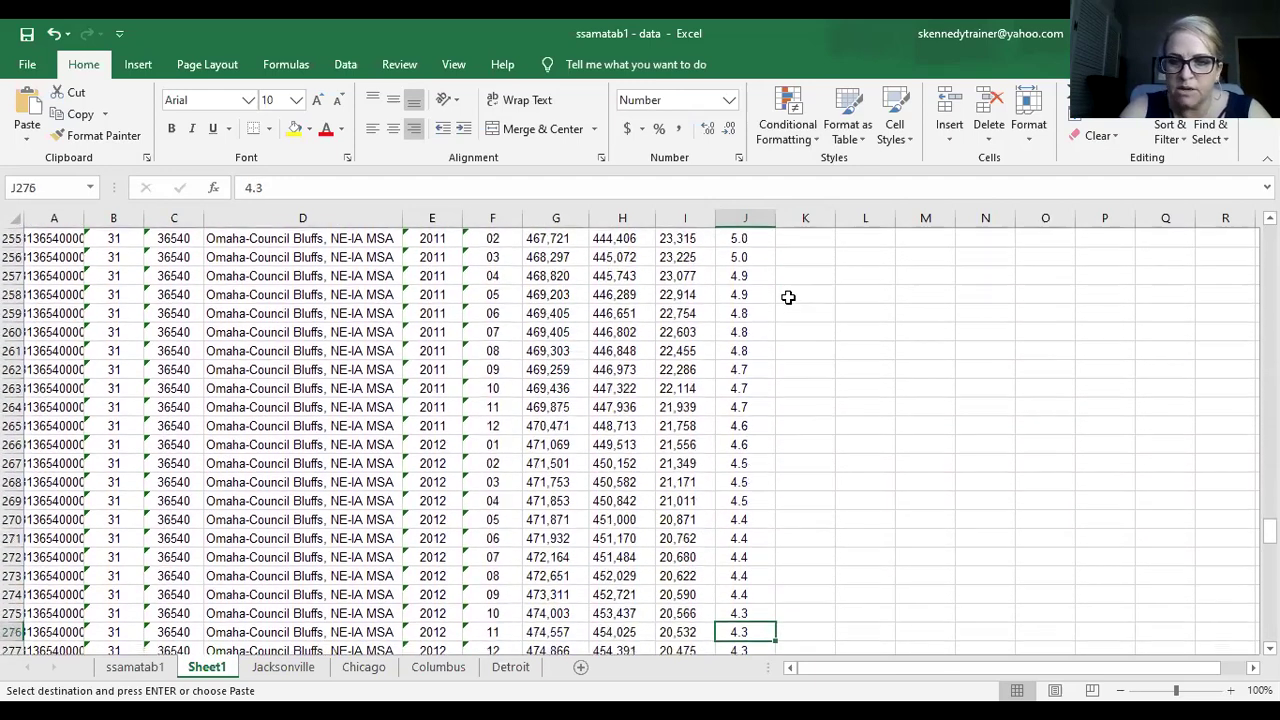
pyautogui.press('Down')
pyautogui.press('Down')
pyautogui.press('Down')
pyautogui.press('Down')
pyautogui.press('Down')
pyautogui.press('Down')
pyautogui.press('Down')
pyautogui.press('Down')
pyautogui.press('Down')
pyautogui.press('Down')
pyautogui.press('Down')
pyautogui.press('Down')
pyautogui.press('Down')
pyautogui.press('Down')
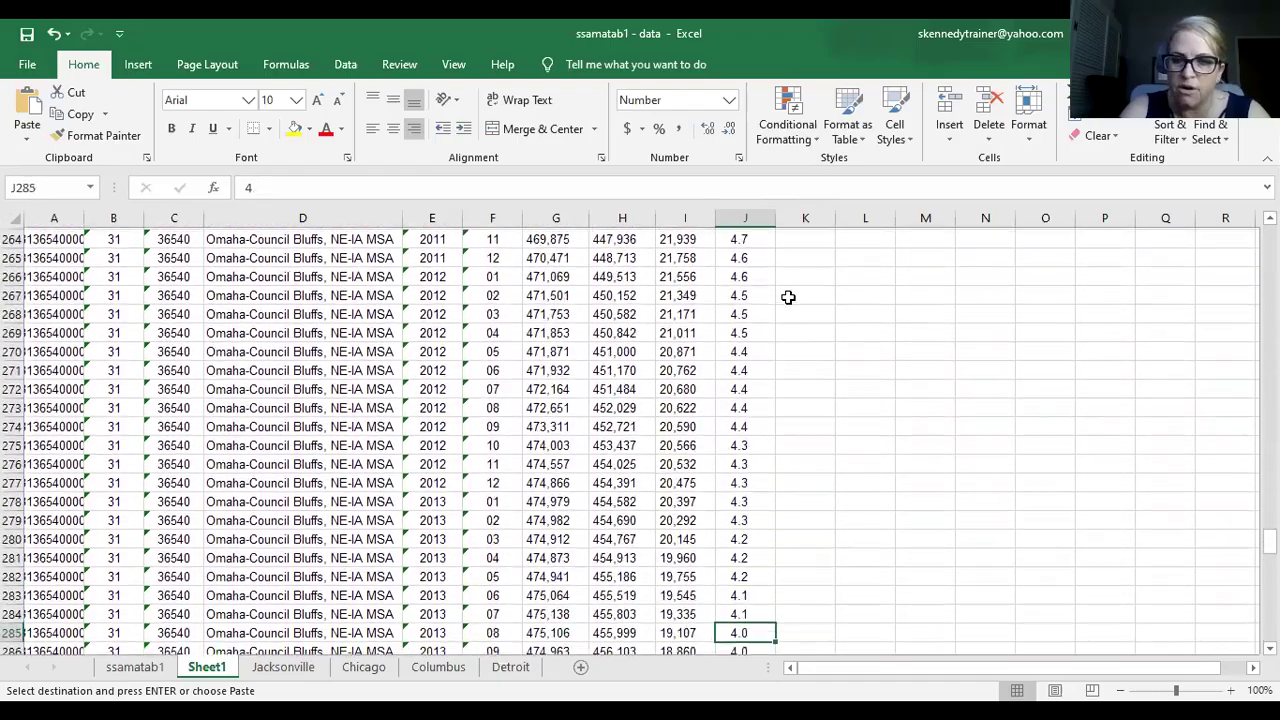
pyautogui.press('Down')
pyautogui.press('Down')
pyautogui.press('Down')
pyautogui.press('Down')
pyautogui.press('Down')
pyautogui.press('Down')
pyautogui.press('Down')
pyautogui.press('Down')
pyautogui.press('Down')
pyautogui.press('Down')
pyautogui.press('Down')
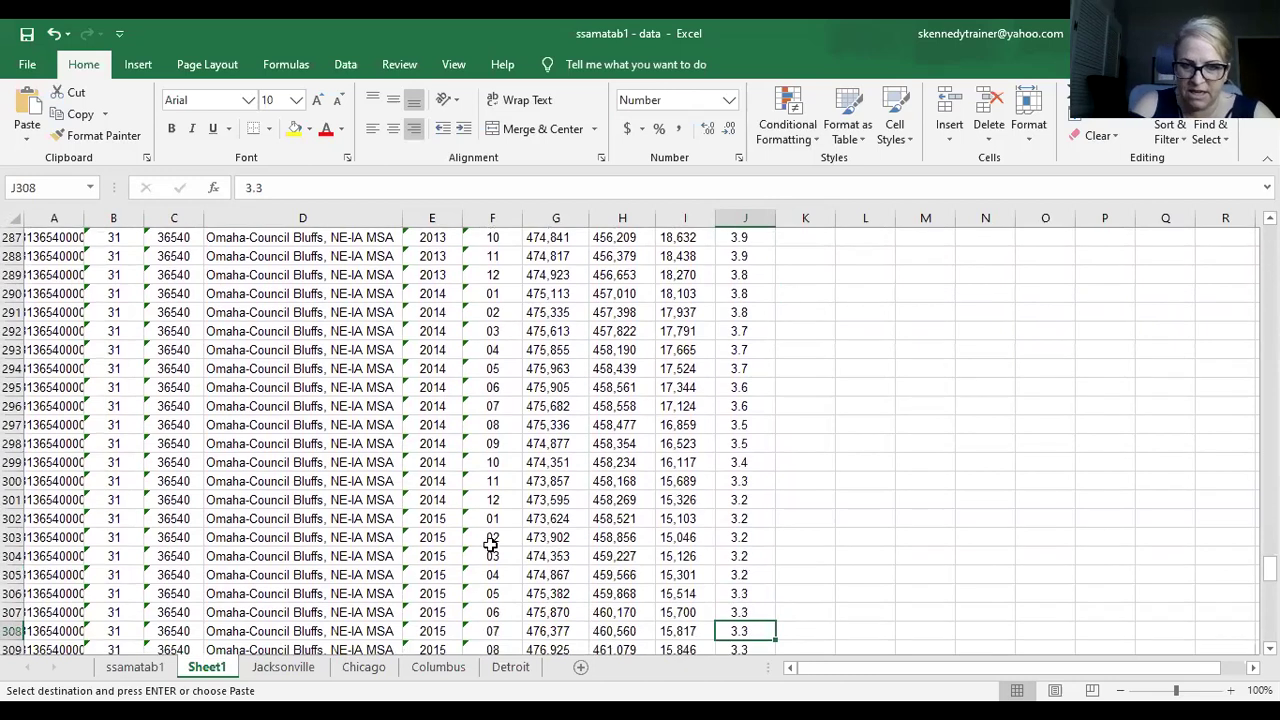
pyautogui.press('Down')
pyautogui.press('Down')
pyautogui.press('Down')
pyautogui.press('Down')
pyautogui.press('Down')
pyautogui.press('Down')
pyautogui.press('Down')
pyautogui.press('Down')
pyautogui.press('Down')
pyautogui.press('Down')
pyautogui.press('Down')
pyautogui.press('Down')
pyautogui.press('Down')
pyautogui.press('Down')
pyautogui.press('Down')
pyautogui.press('Down')
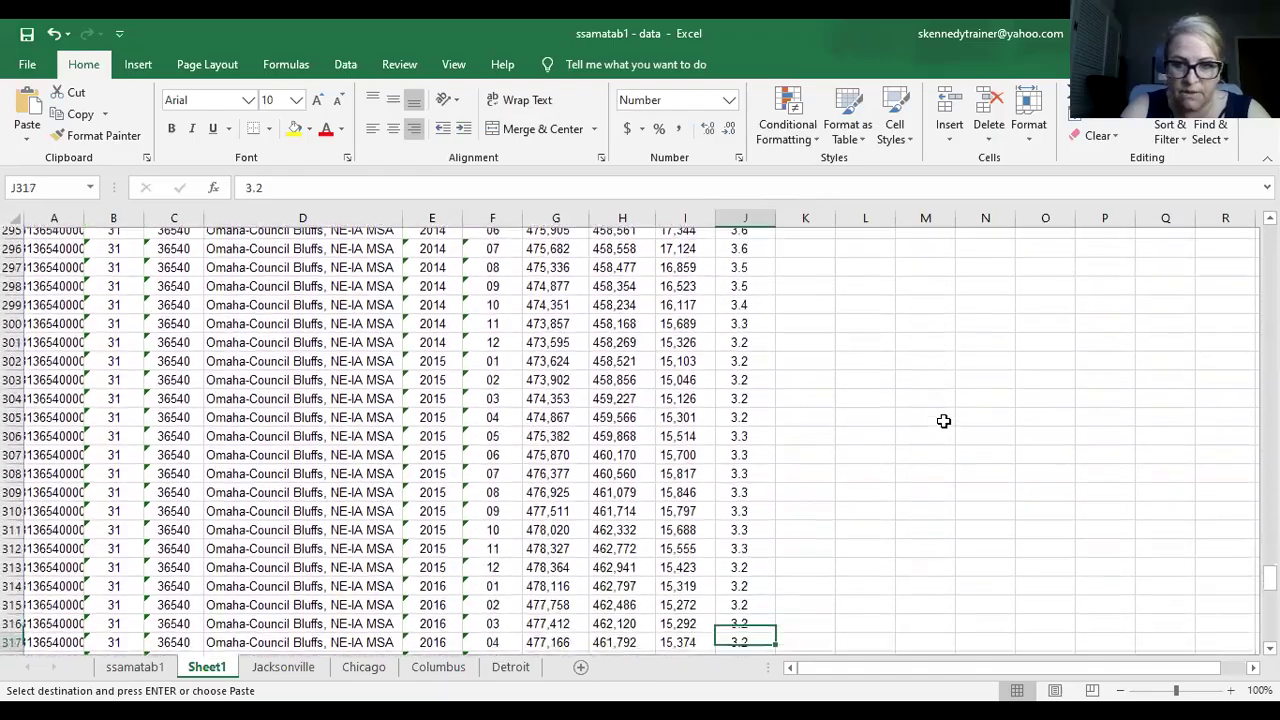
pyautogui.press('Down')
pyautogui.press('Down')
pyautogui.press('Down')
pyautogui.press('Down')
pyautogui.press('Down')
pyautogui.press('Down')
pyautogui.press('Down')
pyautogui.press('Down')
pyautogui.press('Down')
pyautogui.press('Down')
pyautogui.press('Down')
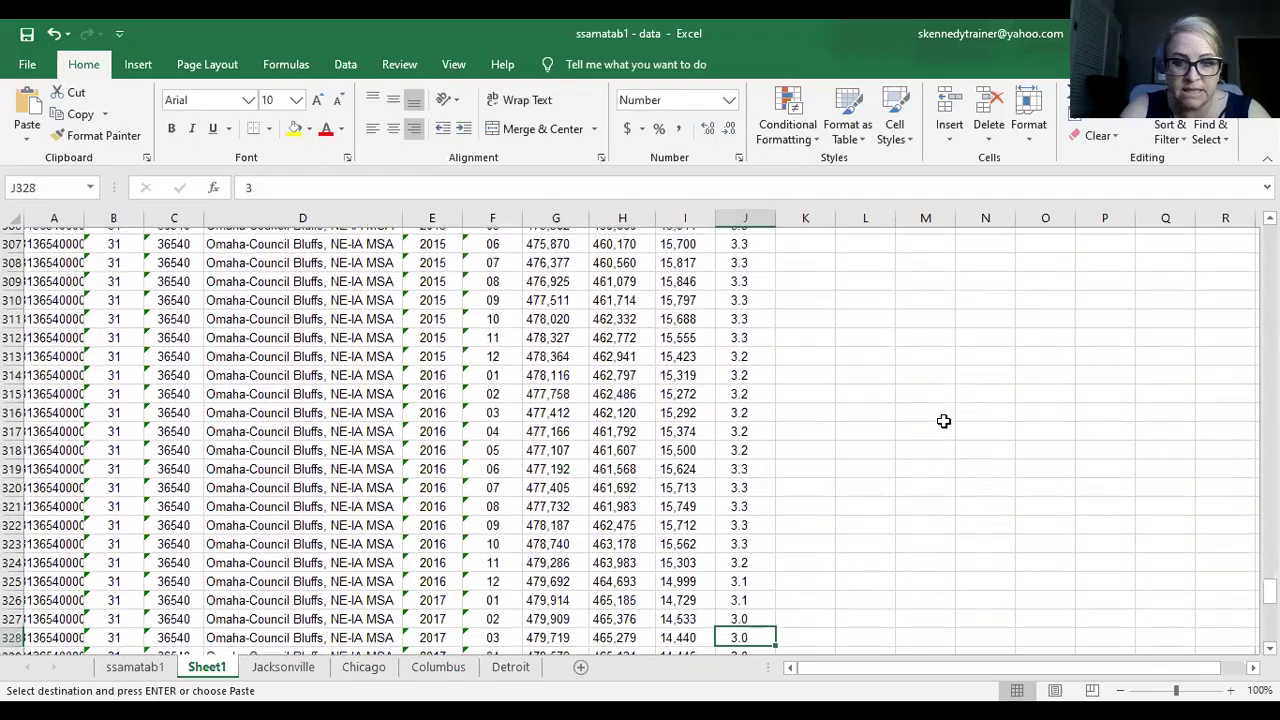
pyautogui.press('Down')
pyautogui.press('Down')
pyautogui.press('Down')
pyautogui.press('Down')
pyautogui.press('Down')
pyautogui.press('Down')
pyautogui.press('Down')
pyautogui.press('Down')
pyautogui.press('Down')
pyautogui.press('Down')
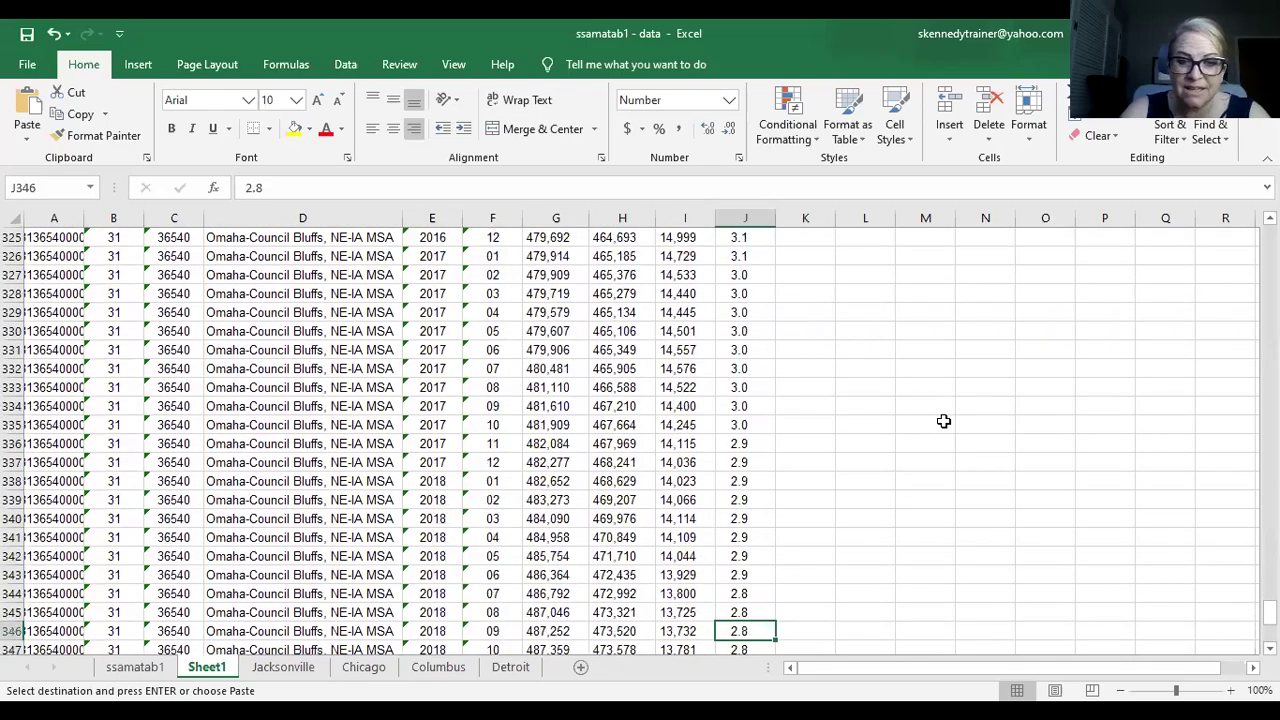
pyautogui.press('Down')
pyautogui.press('Down')
pyautogui.press('Down')
pyautogui.press('Down')
pyautogui.press('Down')
pyautogui.press('Down')
pyautogui.press('Down')
pyautogui.press('Down')
pyautogui.press('Down')
pyautogui.press('Down')
pyautogui.press('Down')
pyautogui.press('Down')
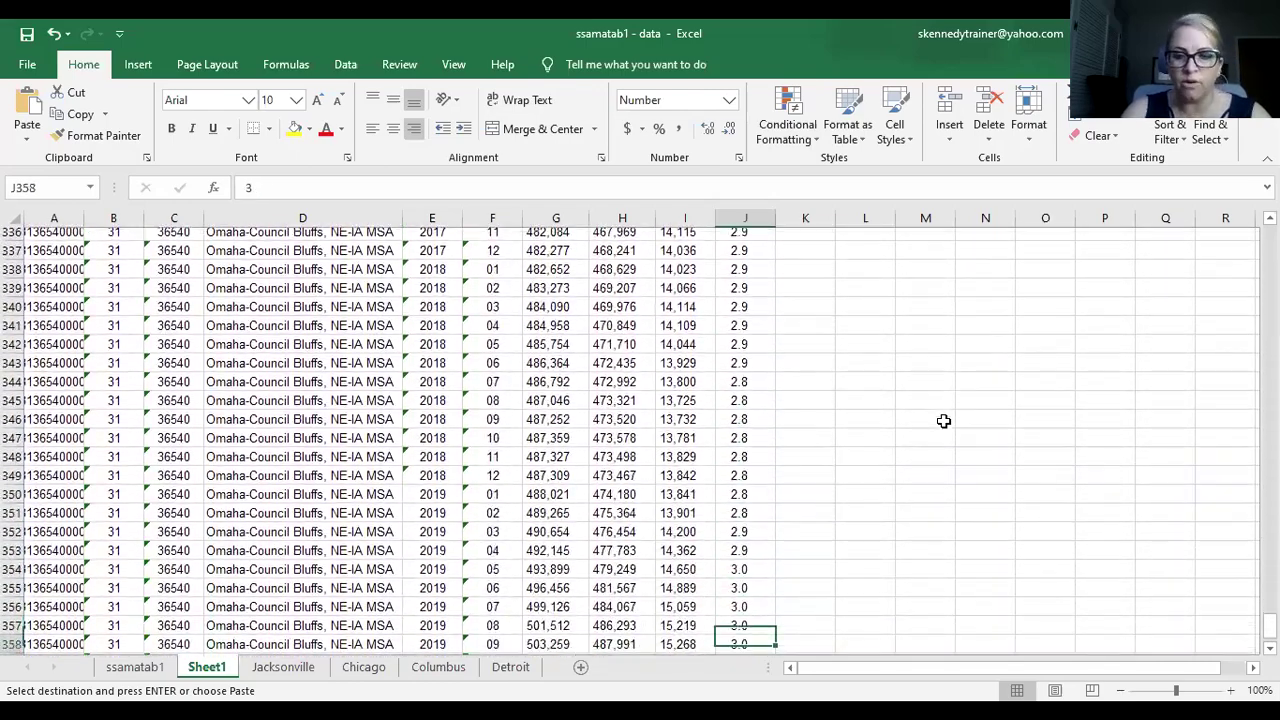
pyautogui.press('Down')
pyautogui.press('Down')
pyautogui.press('Down')
pyautogui.press('Down')
pyautogui.press('Up')
pyautogui.press('Up')
pyautogui.press('Up')
pyautogui.press('Down')
pyautogui.press('Up')
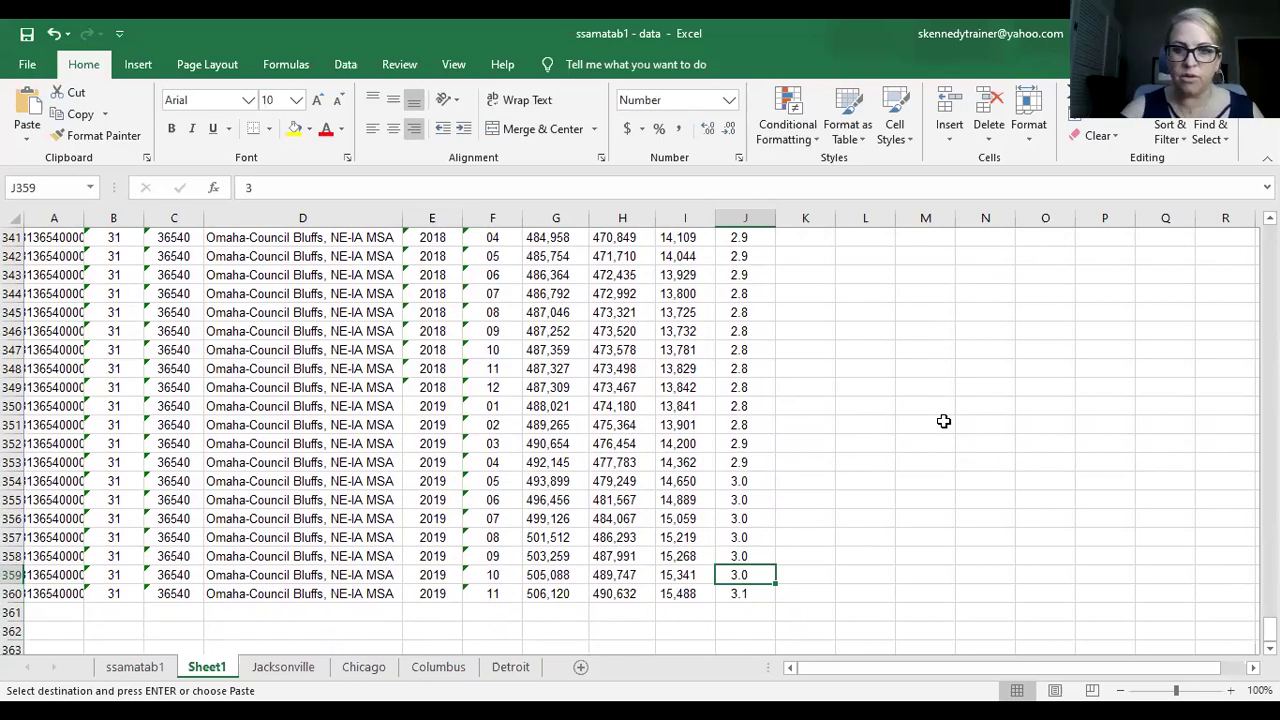
# Review the earlier rates from 2011 onward, and compare the November 2019 rate in J360 with the October 2017 rate in J335
pyautogui.scroll(16, 819, 382)
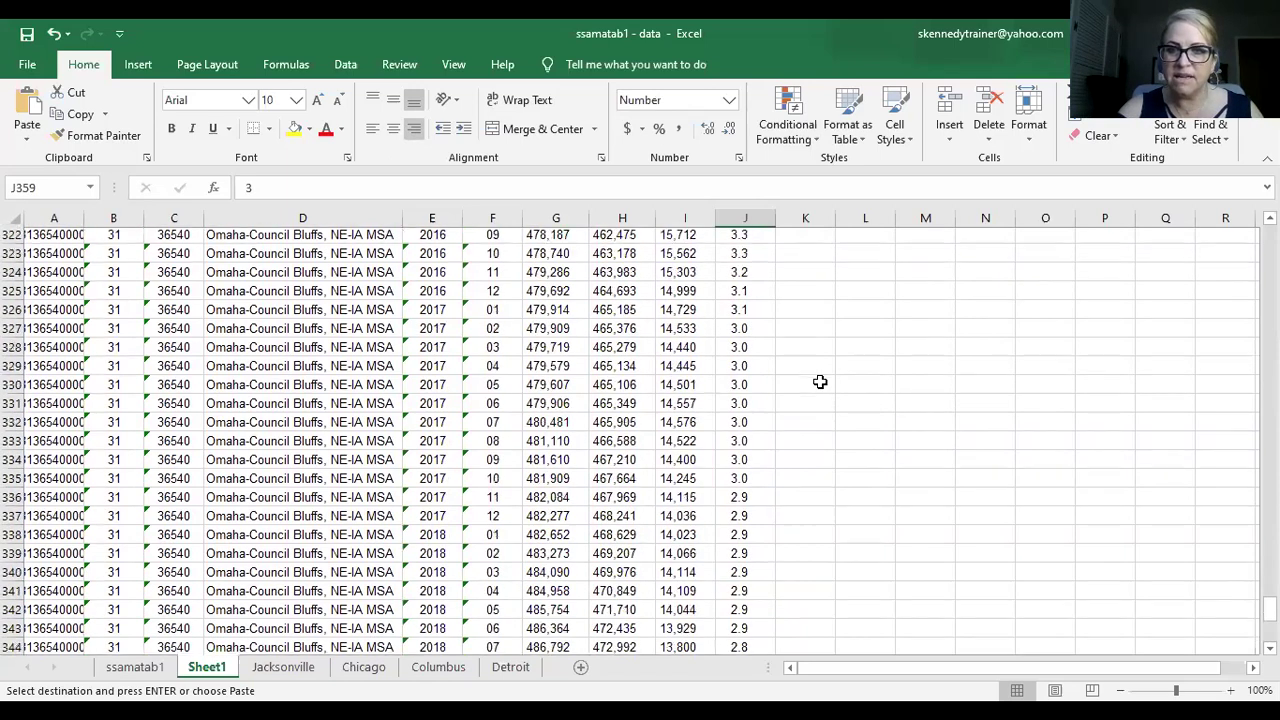
pyautogui.scroll(10, 819, 382)
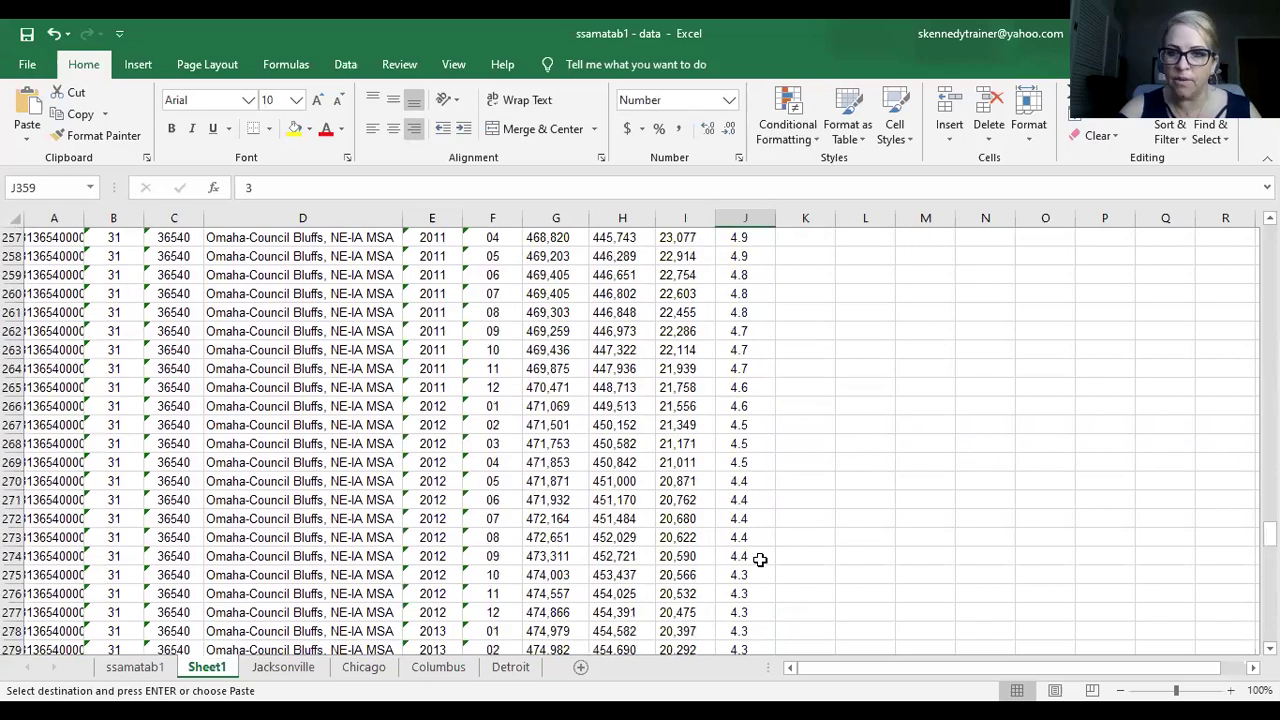
pyautogui.scroll(-20, 806, 460)
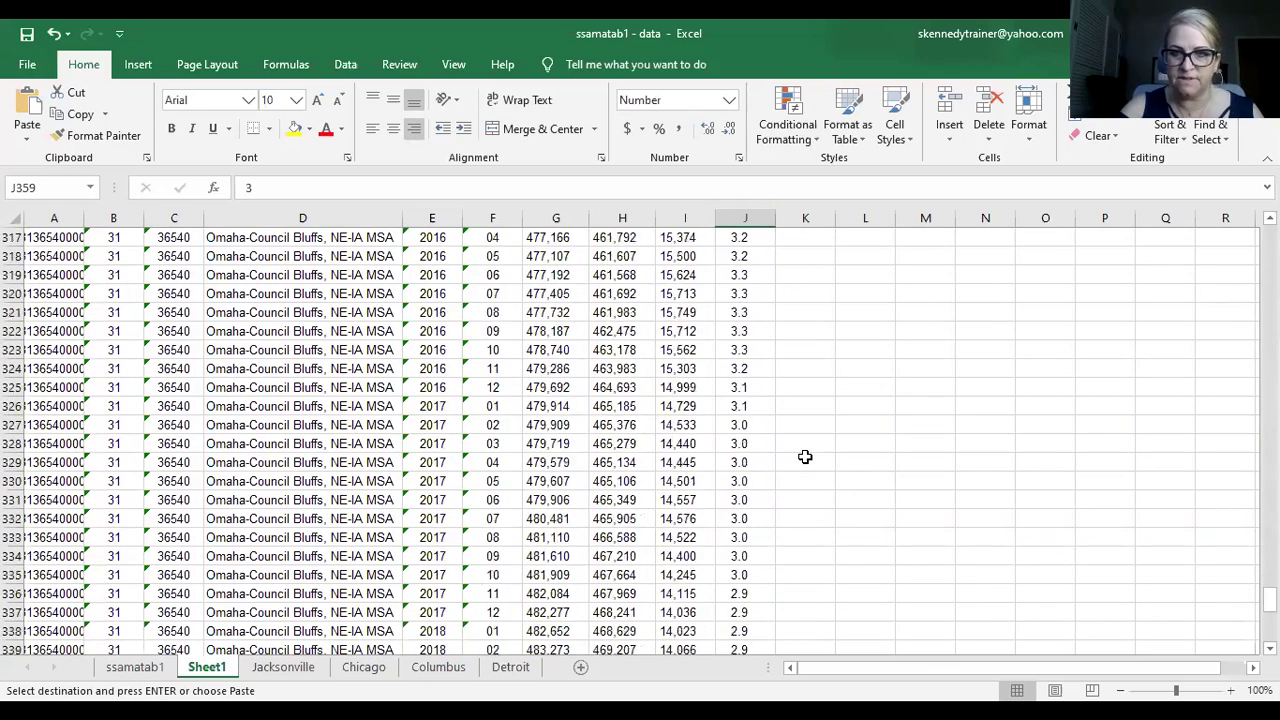
pyautogui.scroll(-3, 805, 457)
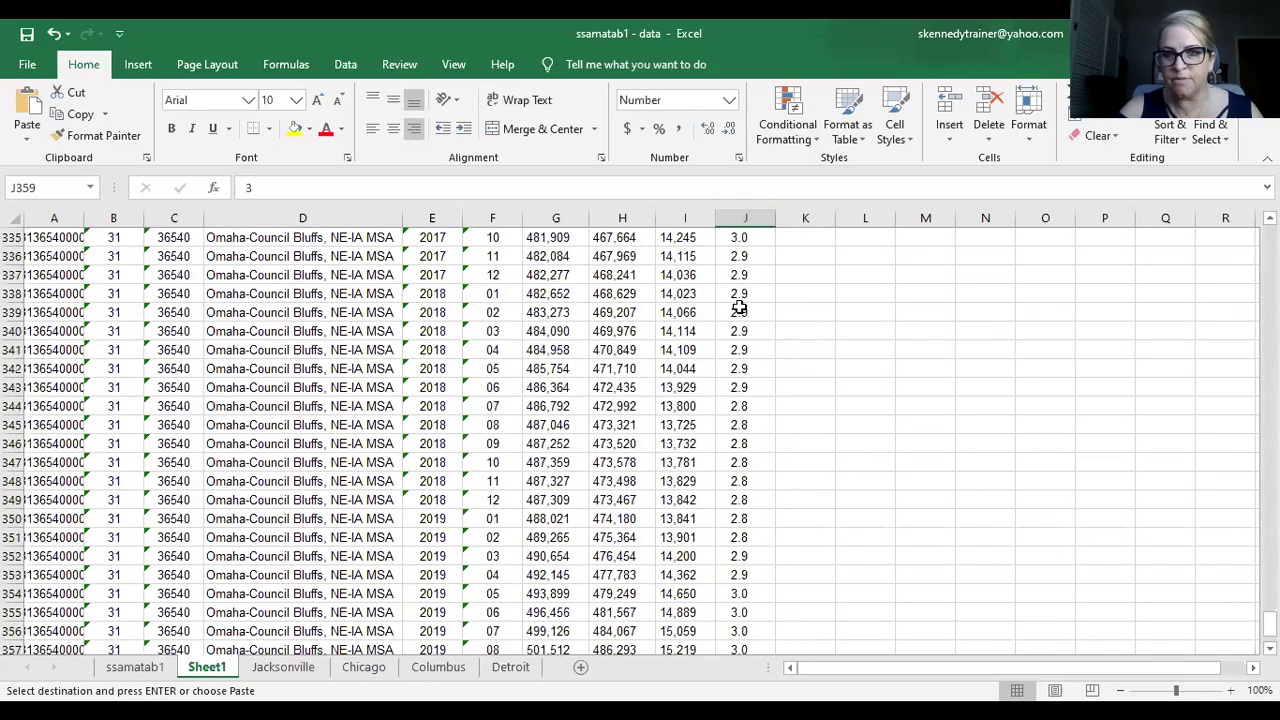
pyautogui.scroll(-3, 757, 524)
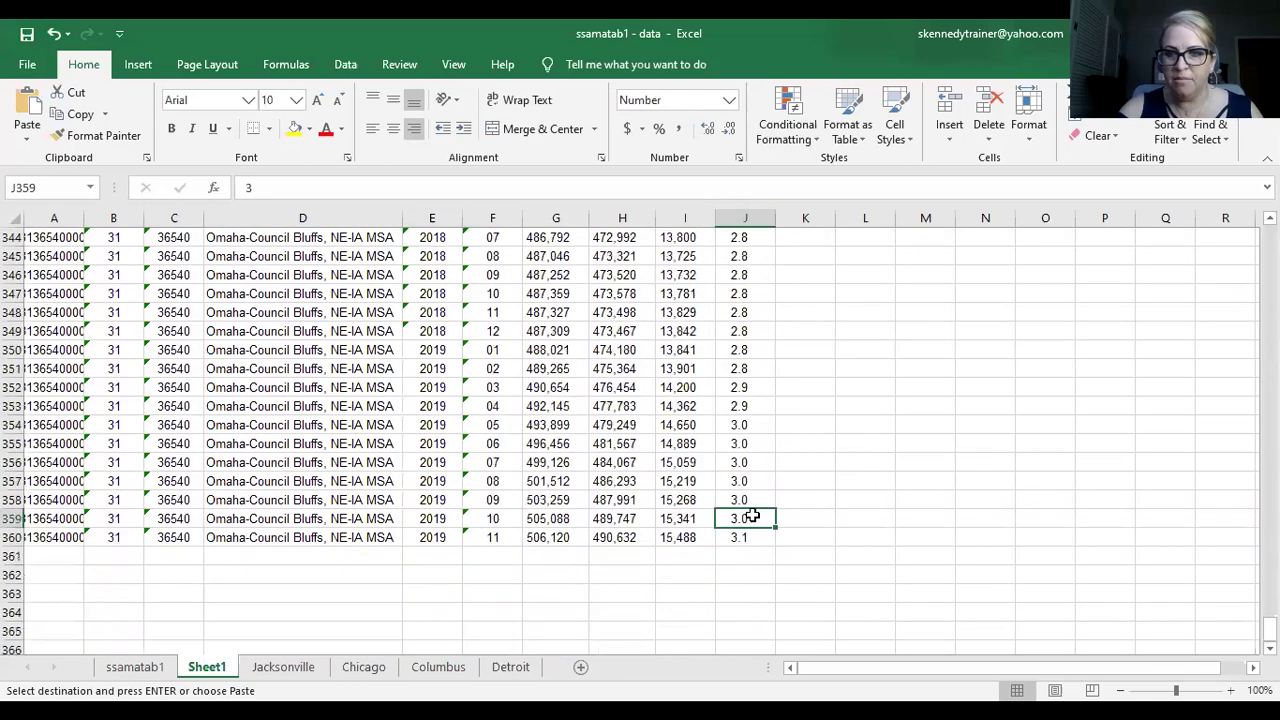
pyautogui.click(745, 537)
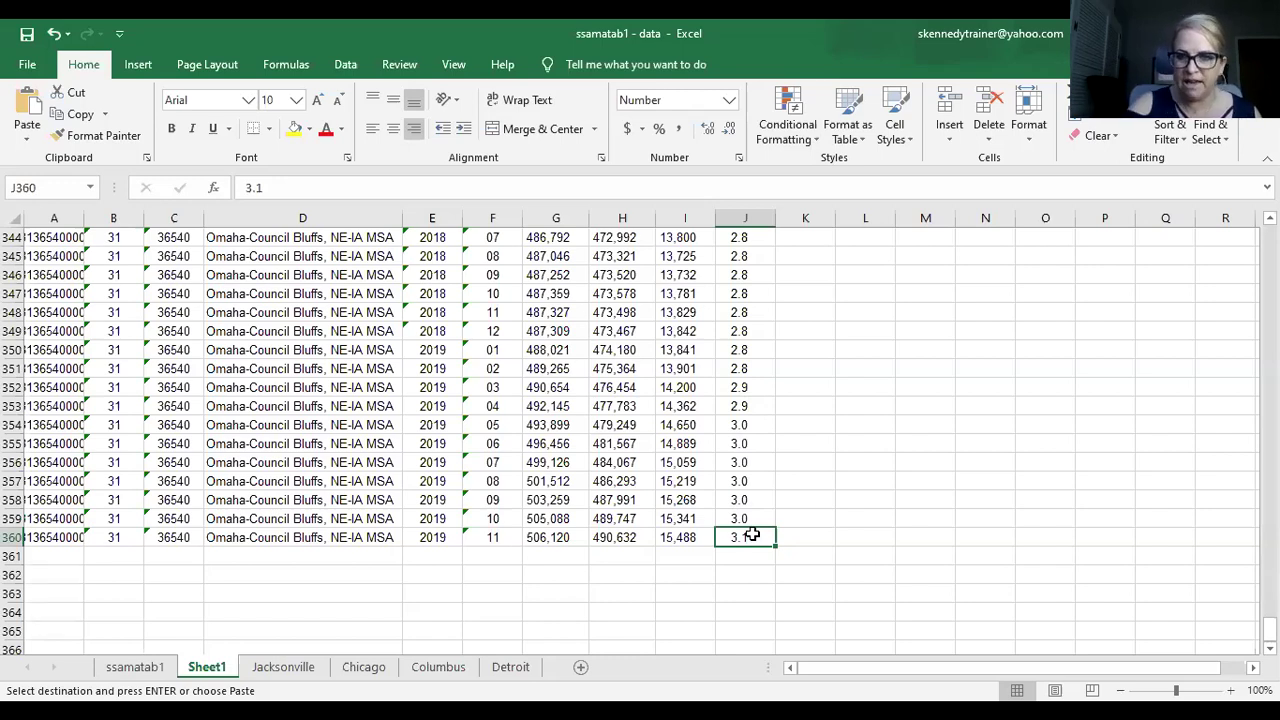
pyautogui.scroll(6, 752, 535)
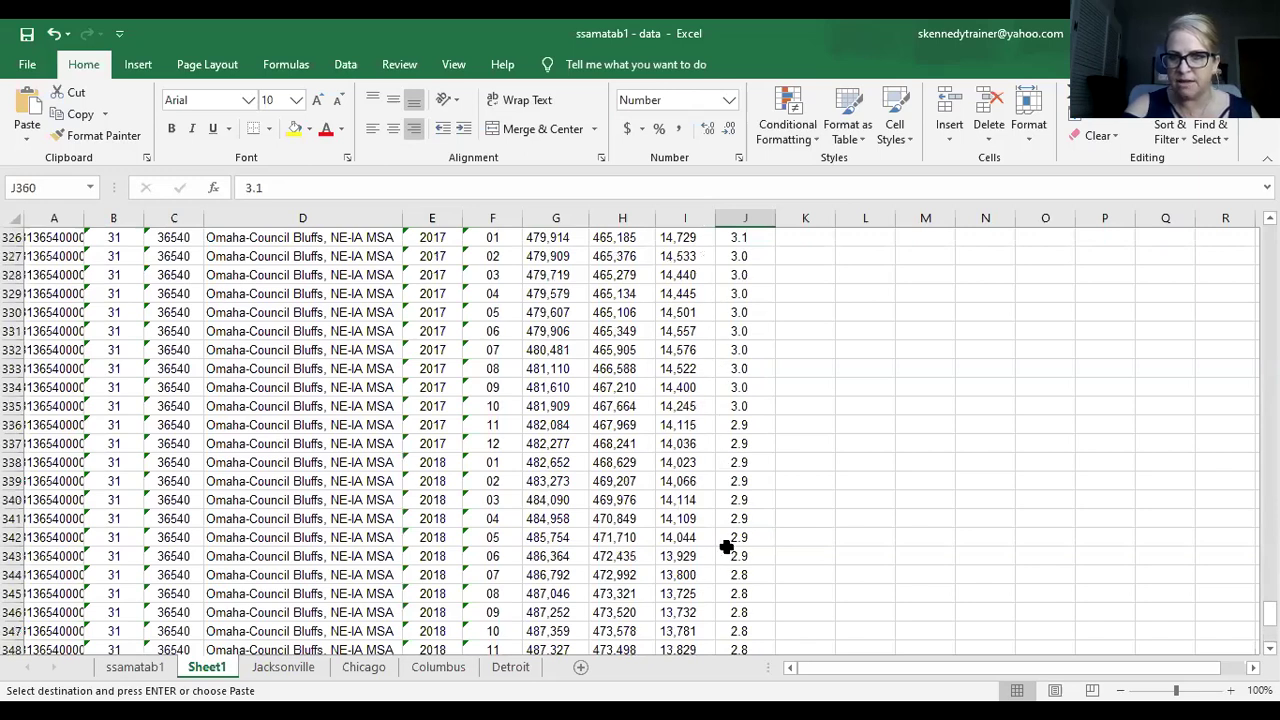
pyautogui.click(735, 406)
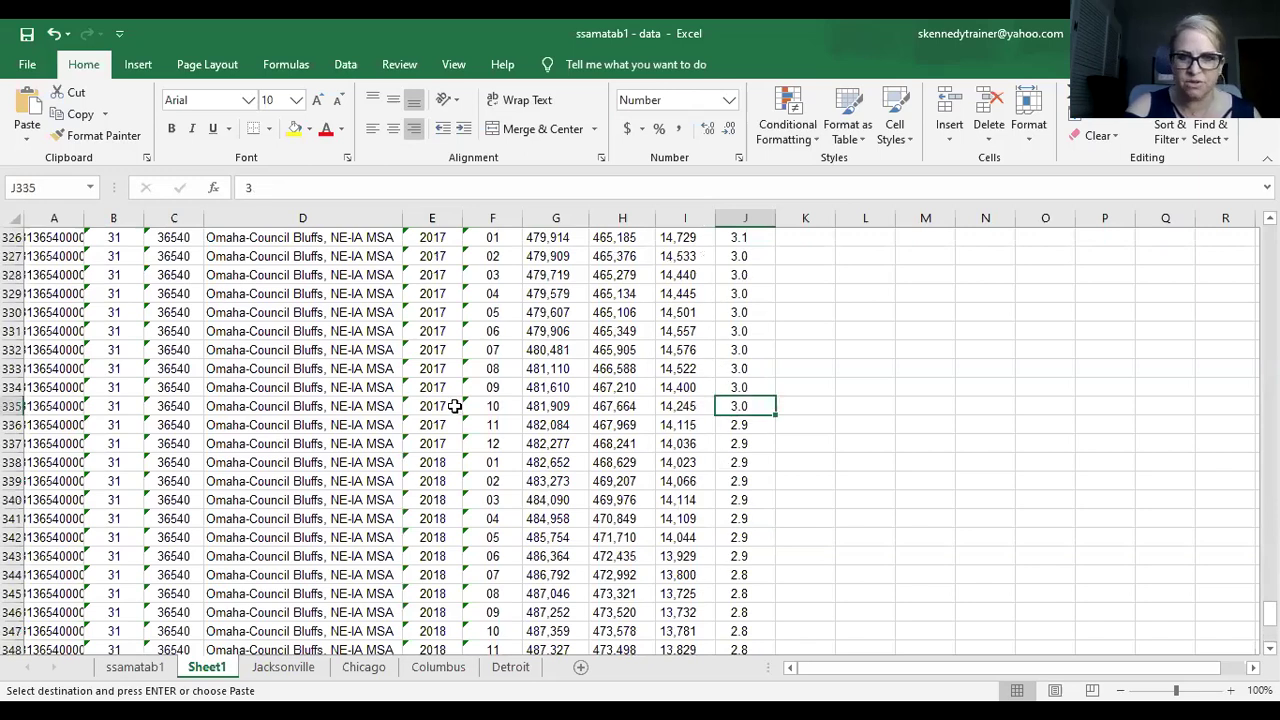
pyautogui.scroll(-6, 760, 418)
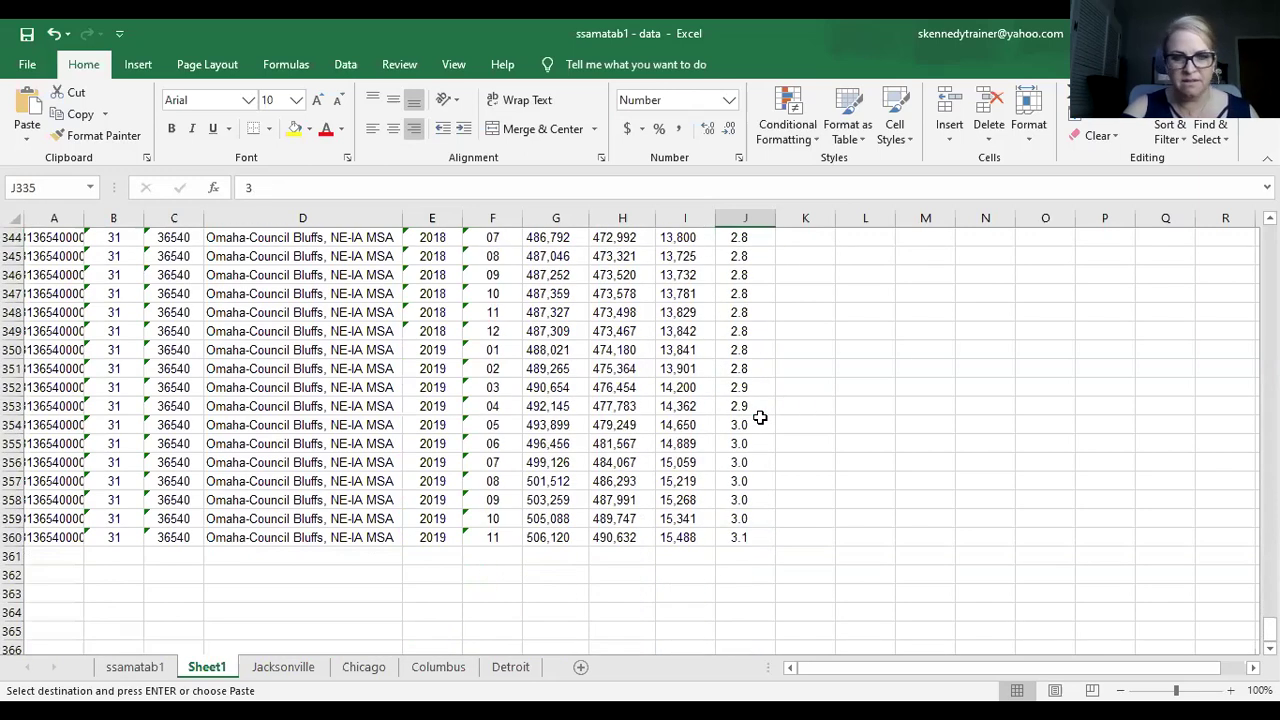
# Go back to the ssamatab1 sheet, clear the pending copy selection, and search for "kansas city"
pyautogui.click(746, 534)
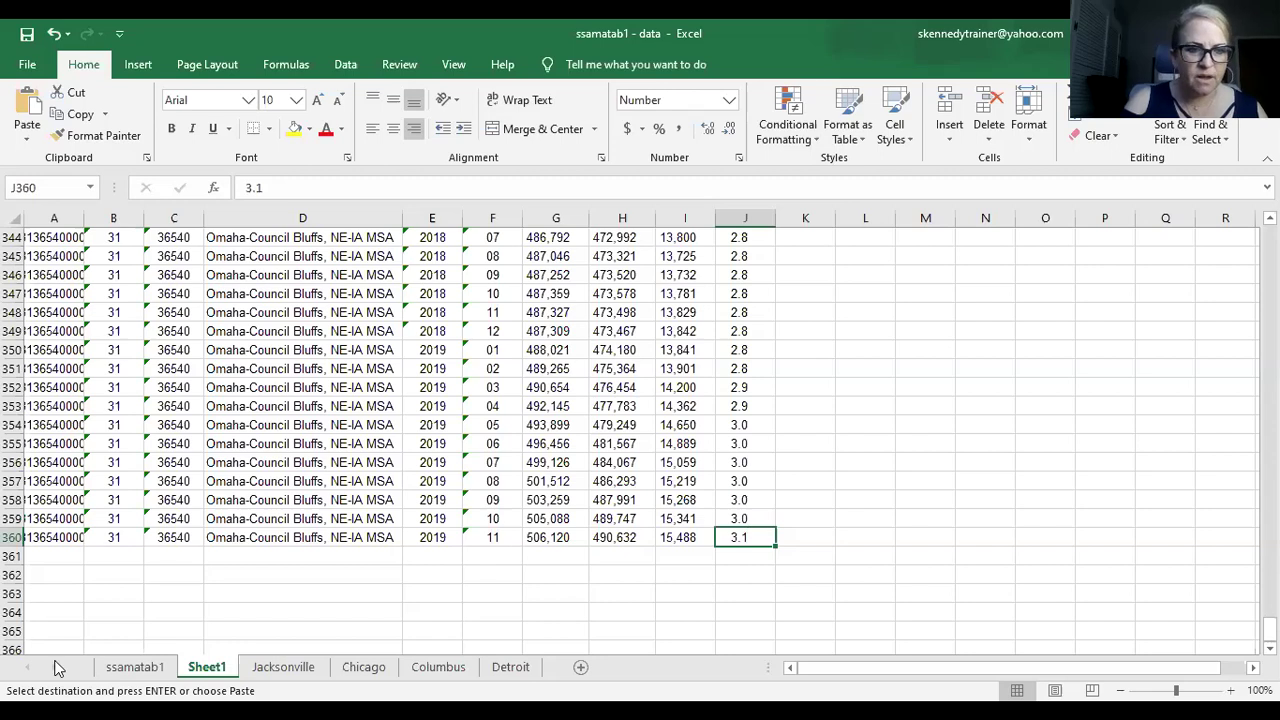
pyautogui.click(130, 667)
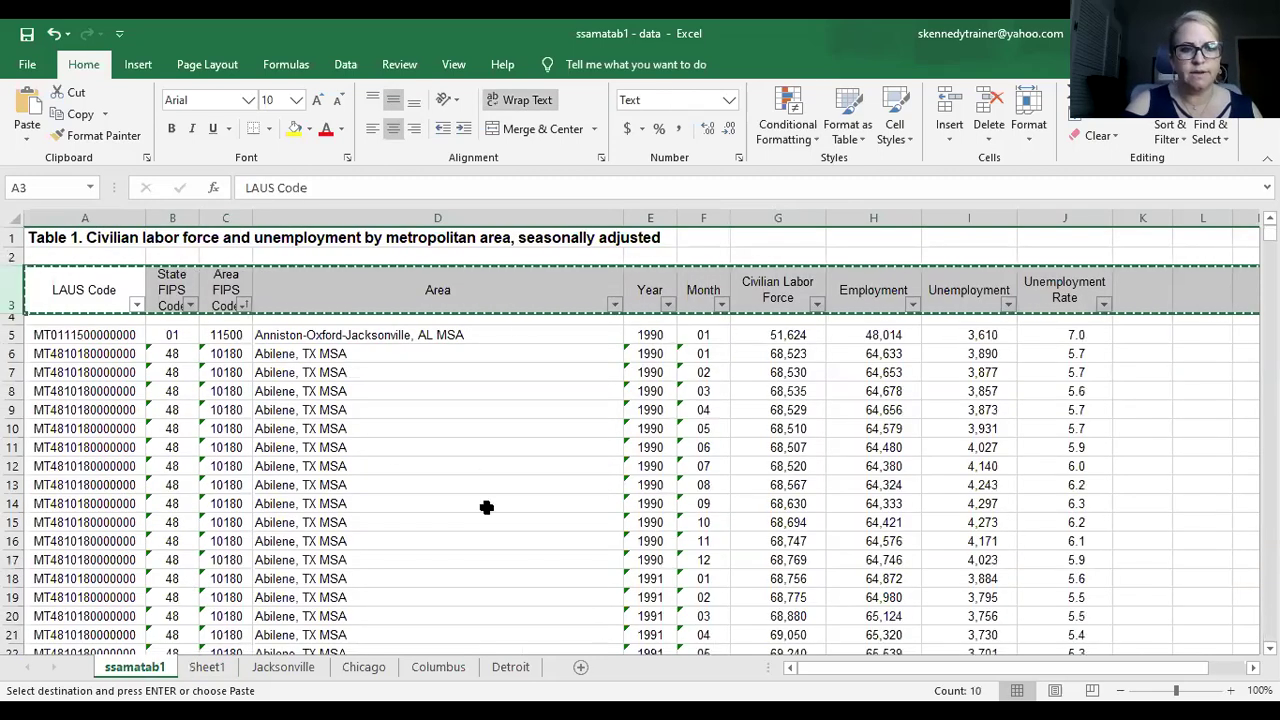
pyautogui.press('Escape')
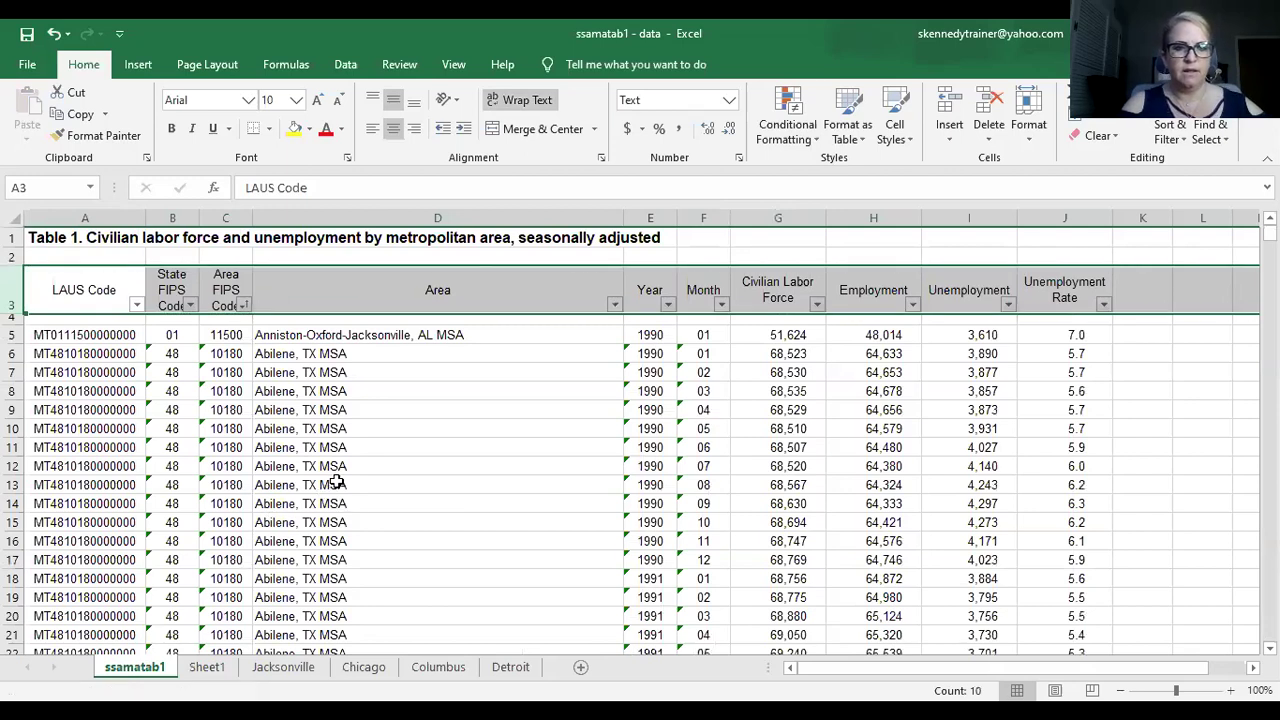
pyautogui.click(336, 484)
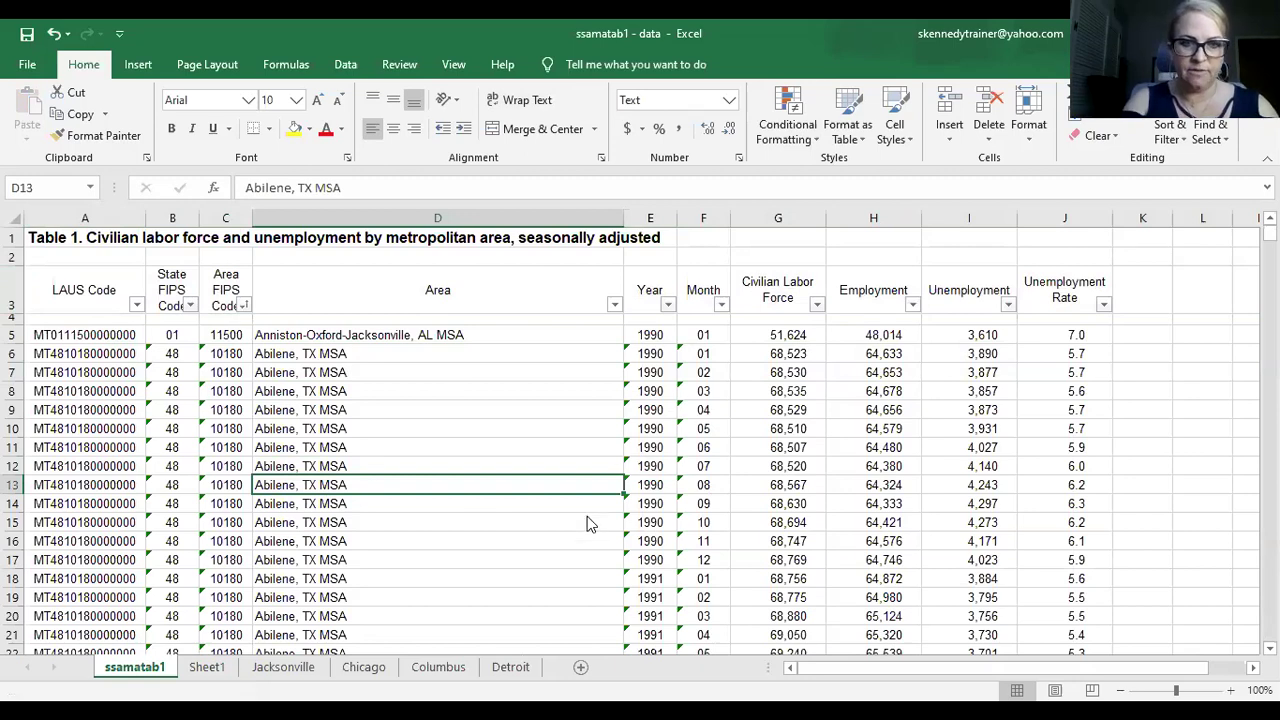
pyautogui.hotkey('ctrl', 'f')
pyautogui.write('kansas city')
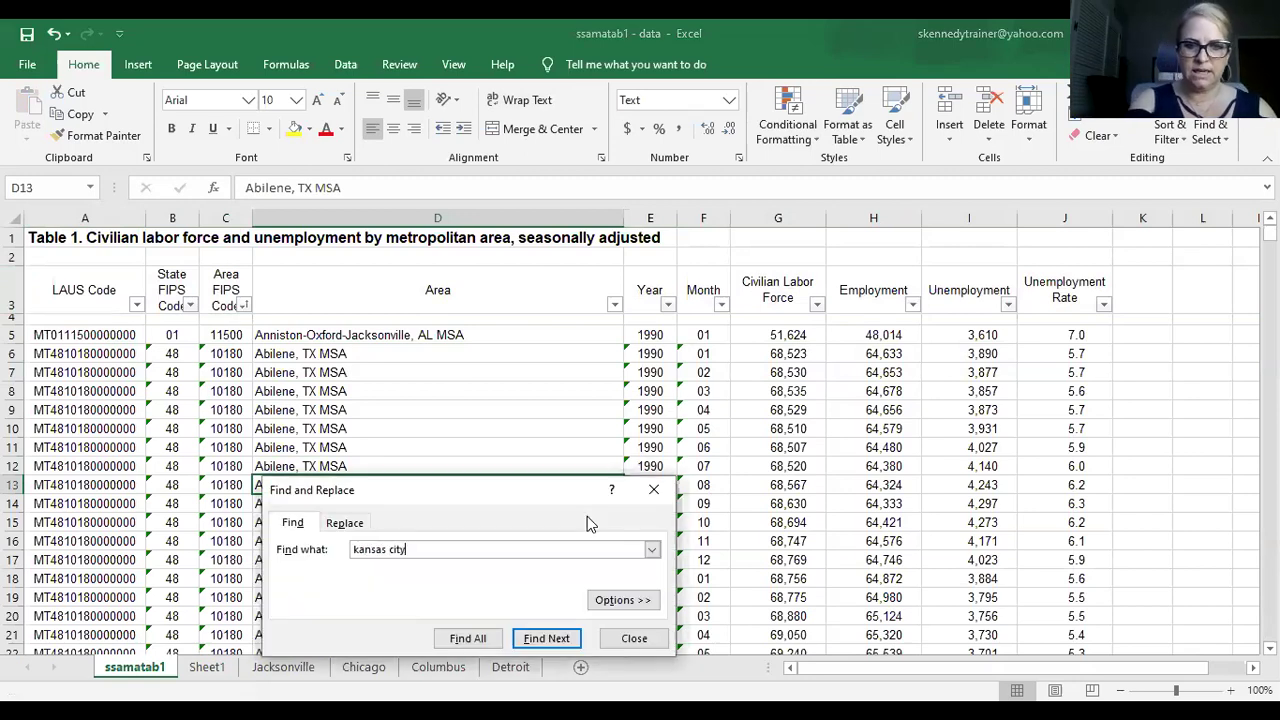
pyautogui.press('Return')
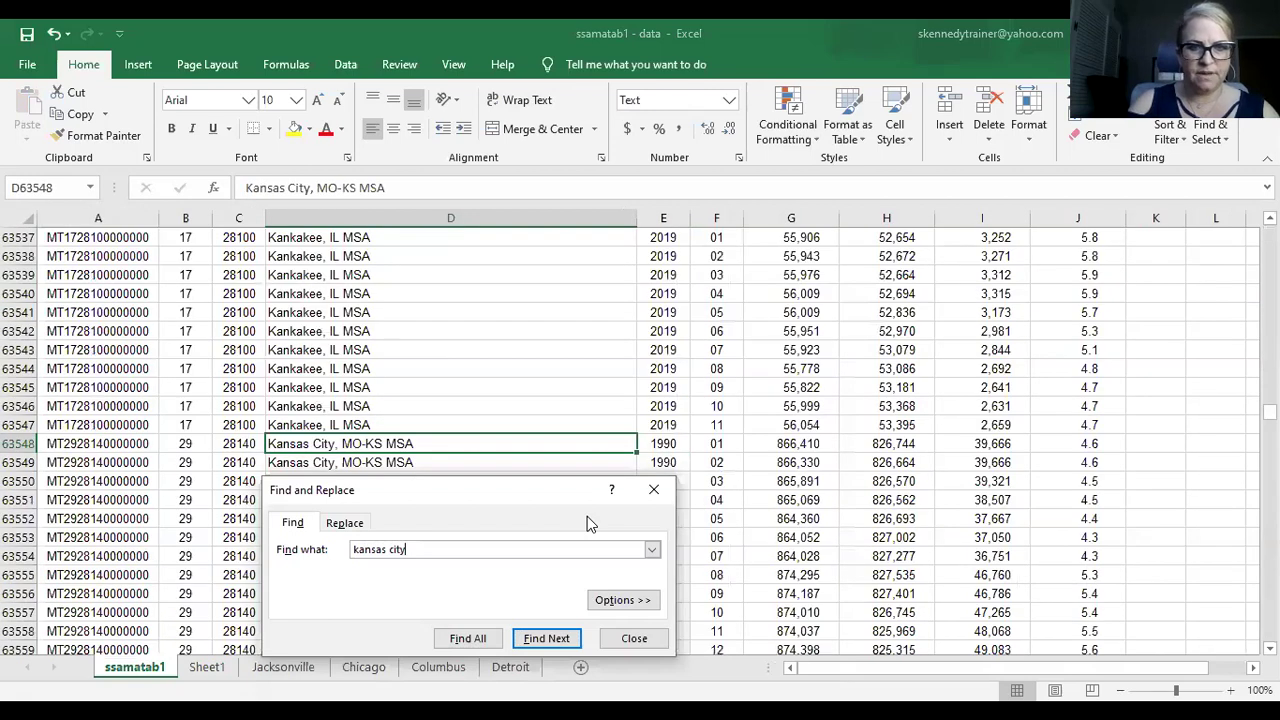
pyautogui.press('Escape')
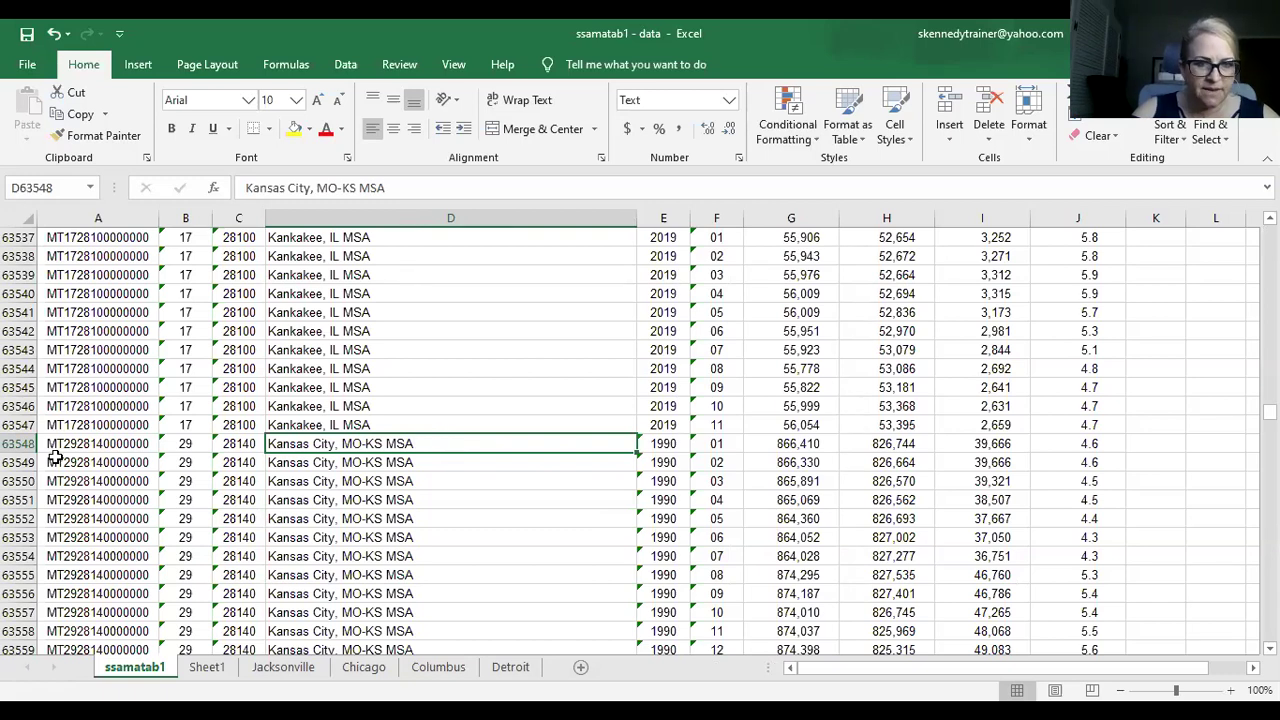
# Copy all Kansas City, MO-KS MSA rows, 63548 to 63906, into a new worksheet starting at cell A2
pyautogui.click(18, 443)
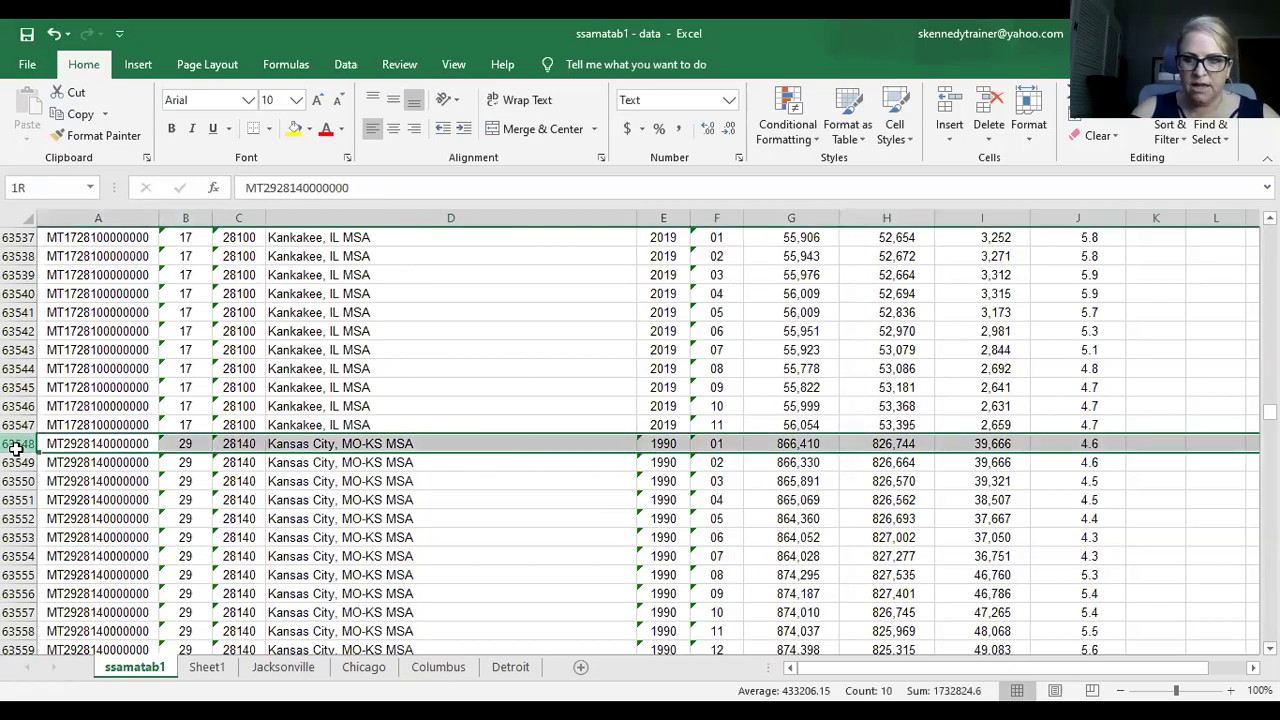
pyautogui.moveTo(17, 450); pyautogui.dragTo(50, 494)
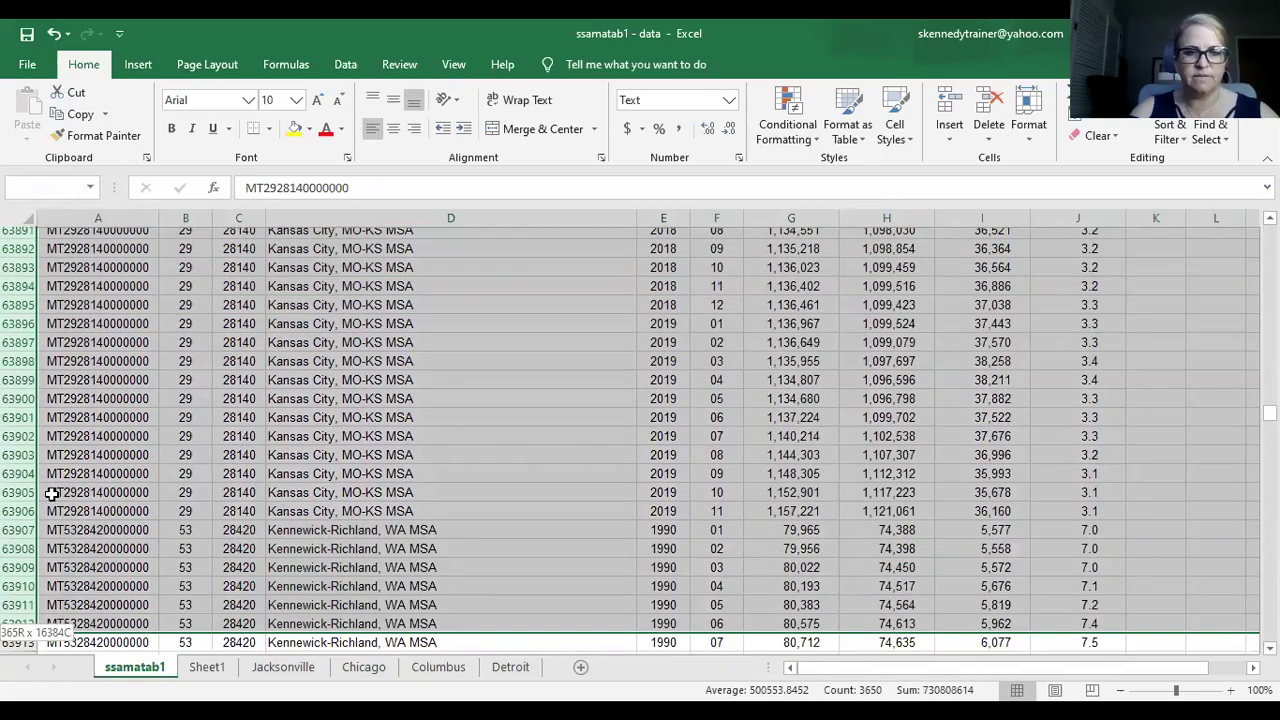
pyautogui.hotkey('ctrl', 'c')
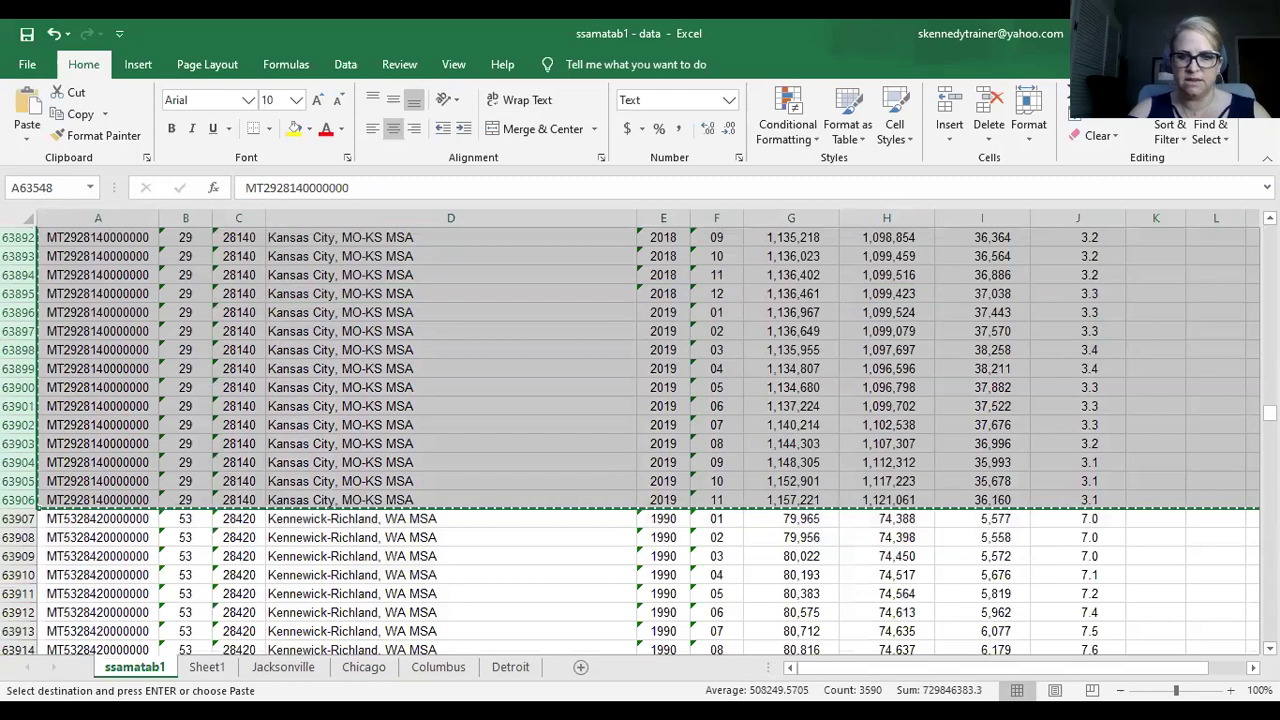
pyautogui.click(580, 667)
pyautogui.click(52, 256)
pyautogui.hotkey('ctrl', 'v')
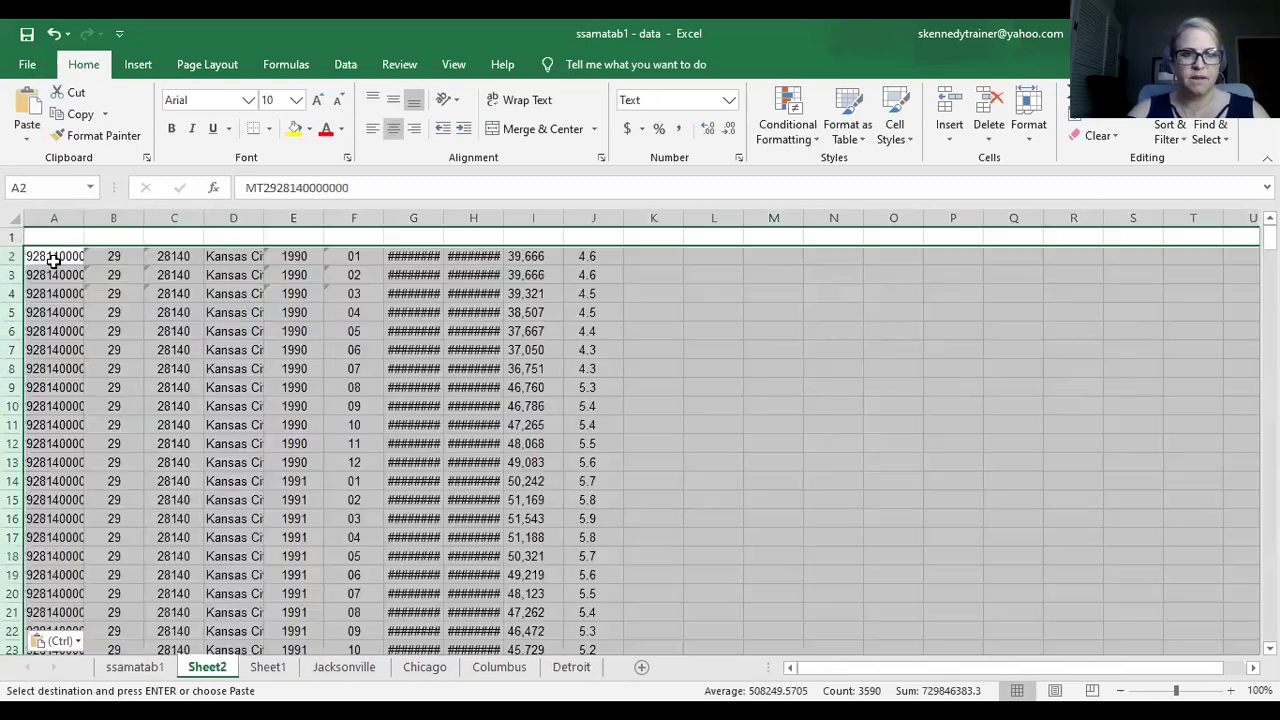
# Copy header row 3 from ssamatab1 into row 1 of Sheet2, and fit the Civilian Labor Force and Employment columns to their contents
pyautogui.click(130, 667)
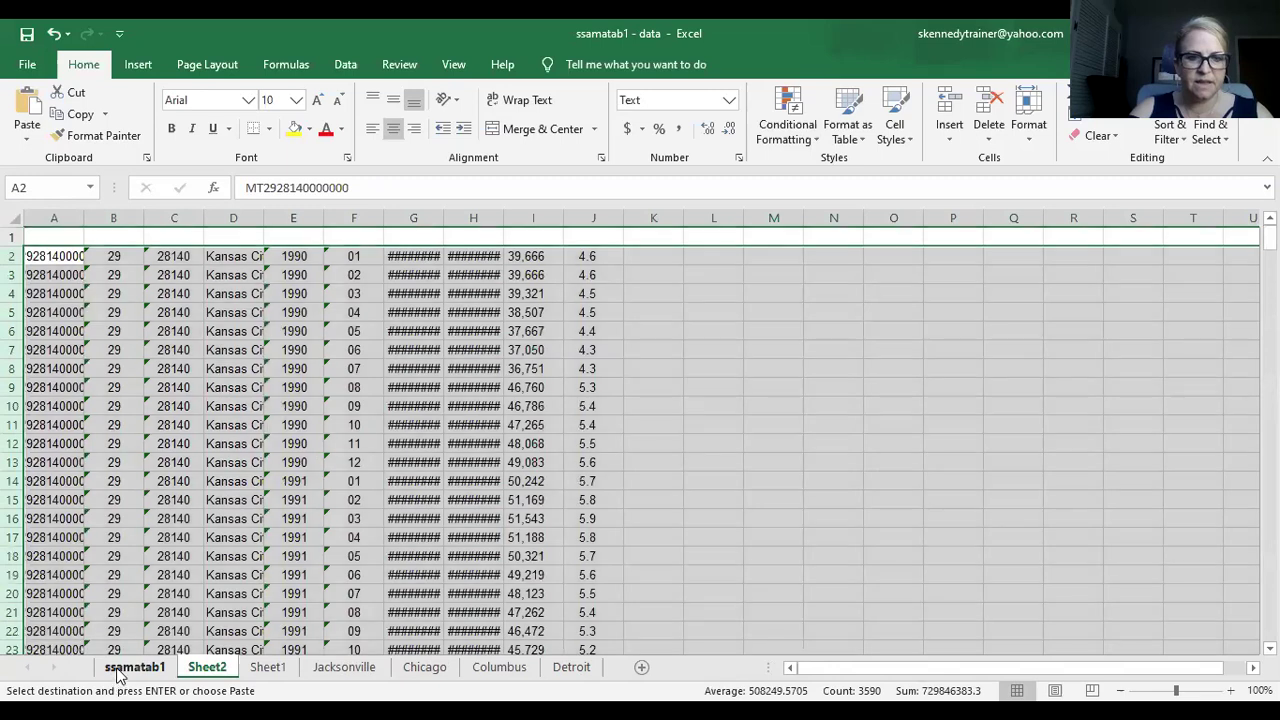
pyautogui.hotkey('ctrl', 'Home')
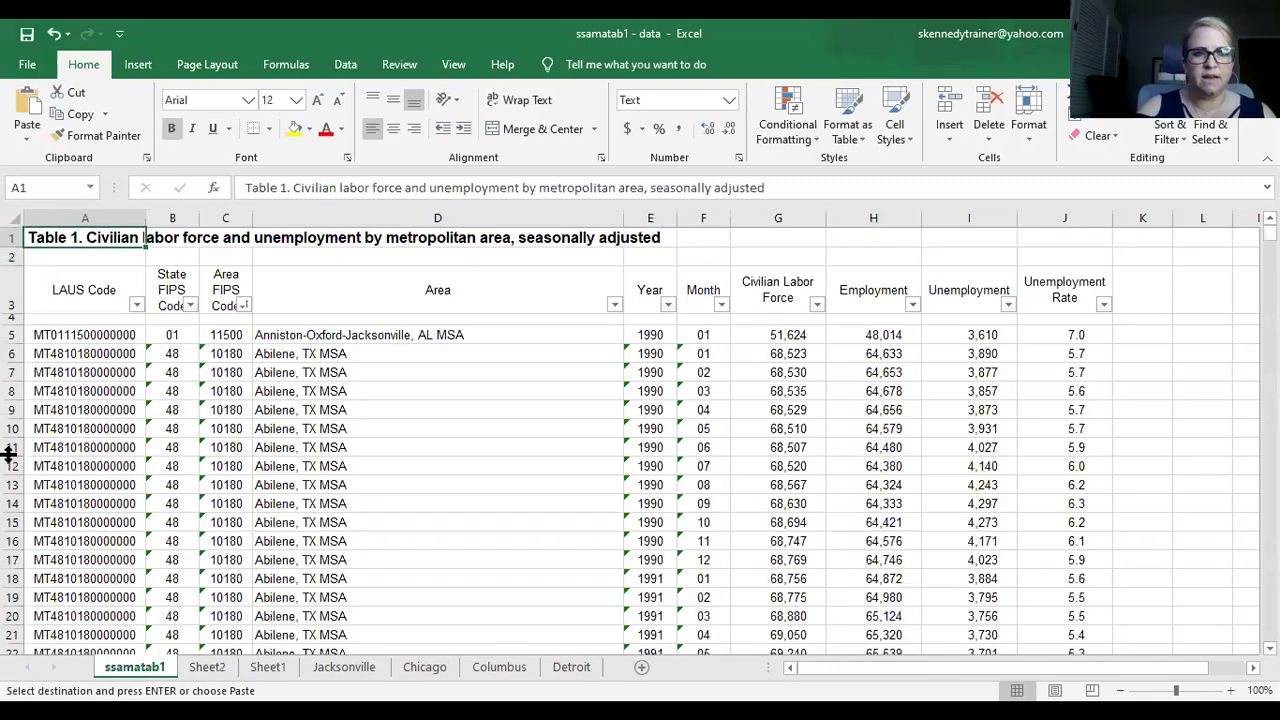
pyautogui.click(14, 286)
pyautogui.hotkey('ctrl', 'c')
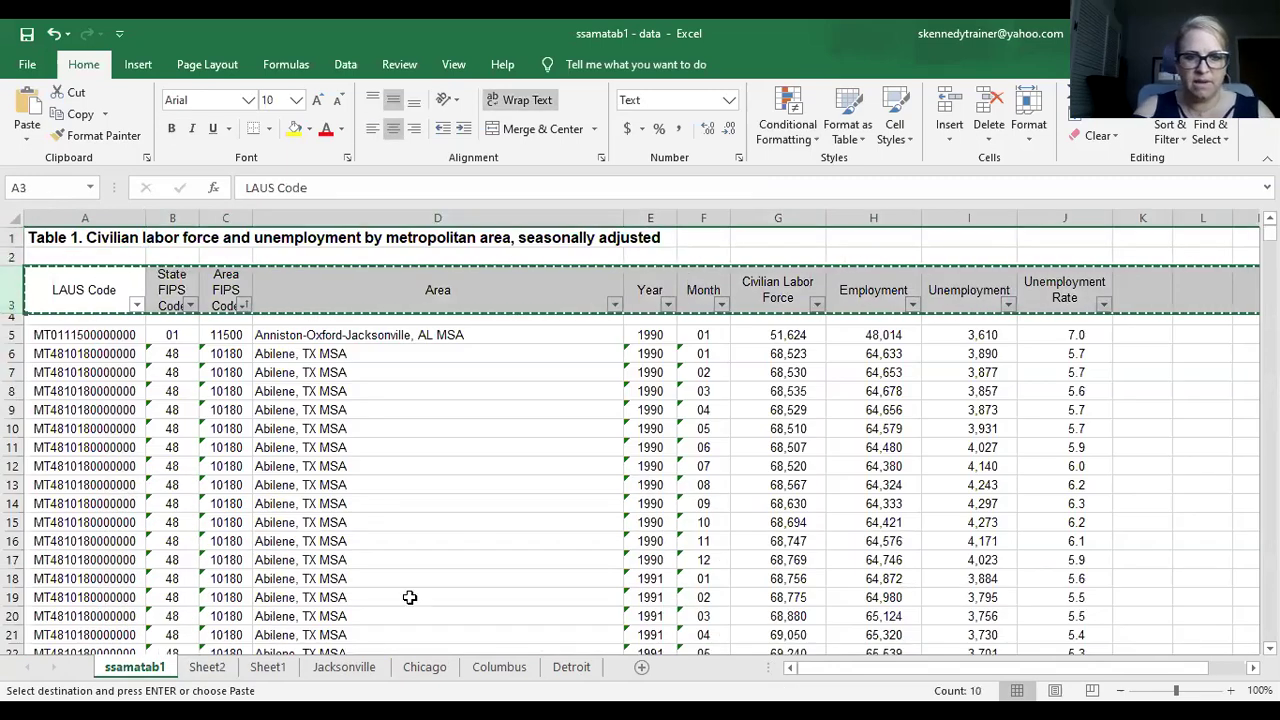
pyautogui.click(207, 667)
pyautogui.click(33, 236)
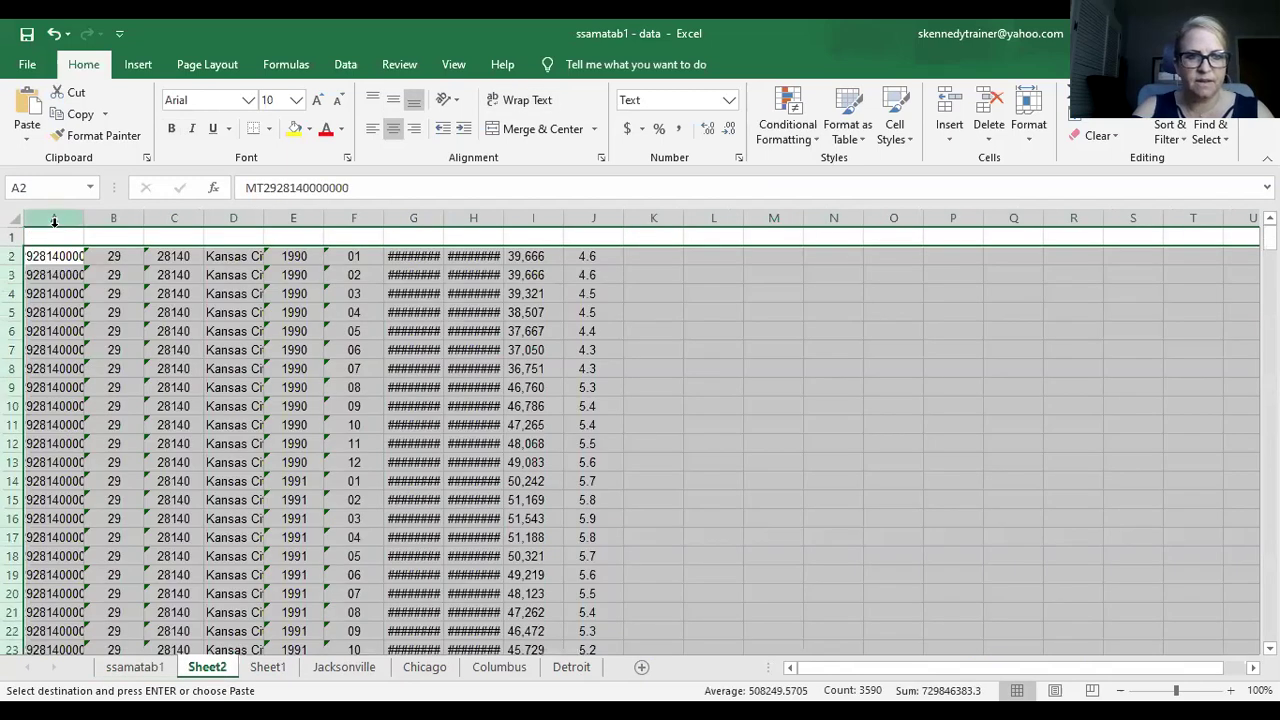
pyautogui.hotkey('ctrl', 'v')
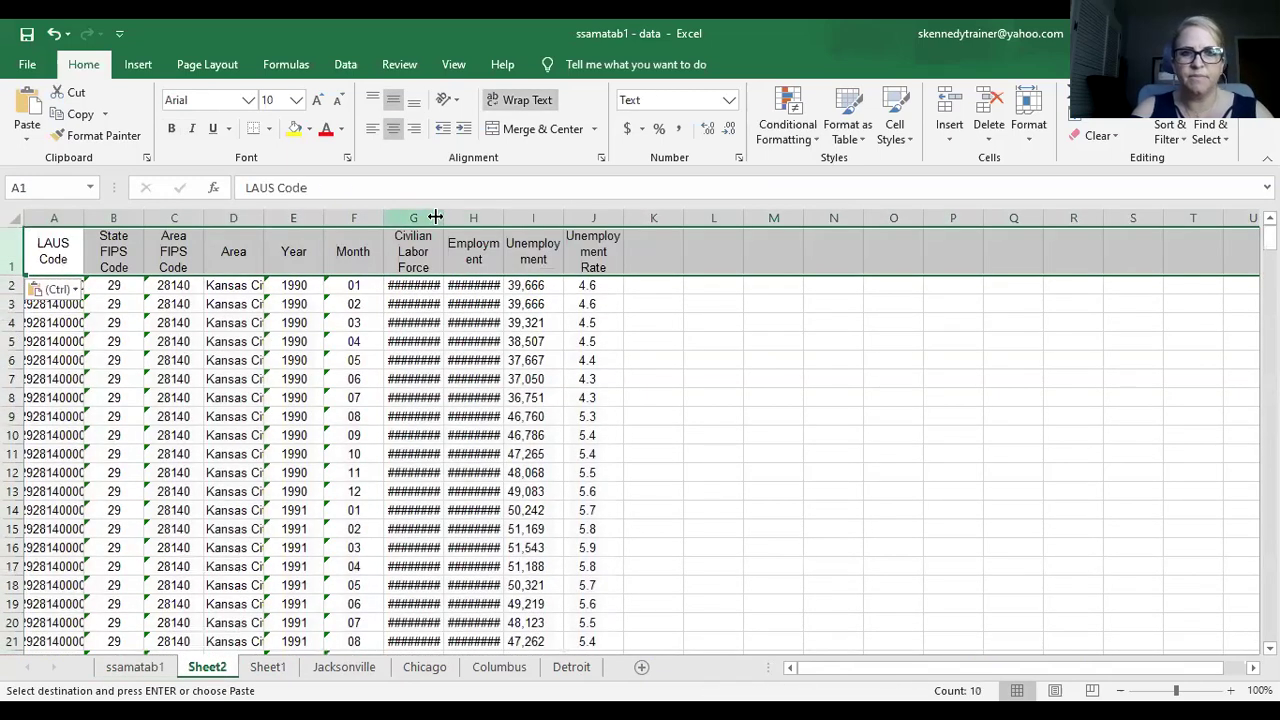
pyautogui.doubleClick(443, 218)
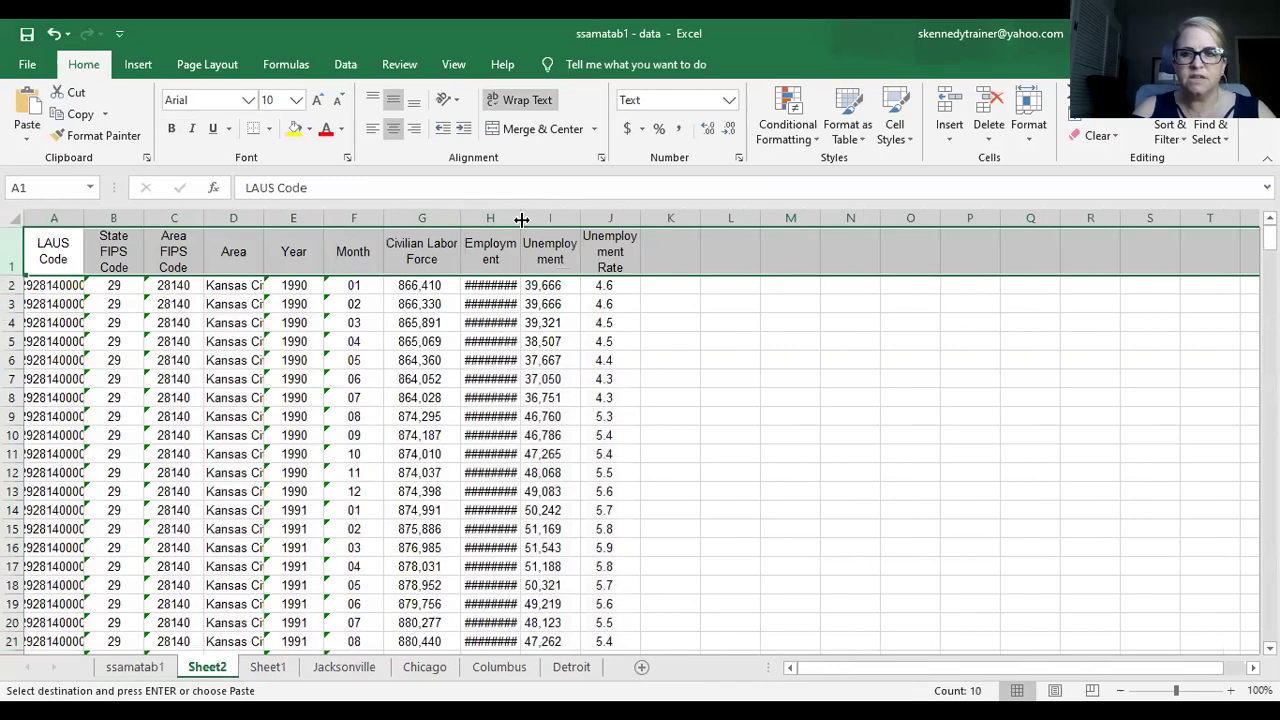
pyautogui.doubleClick(521, 219)
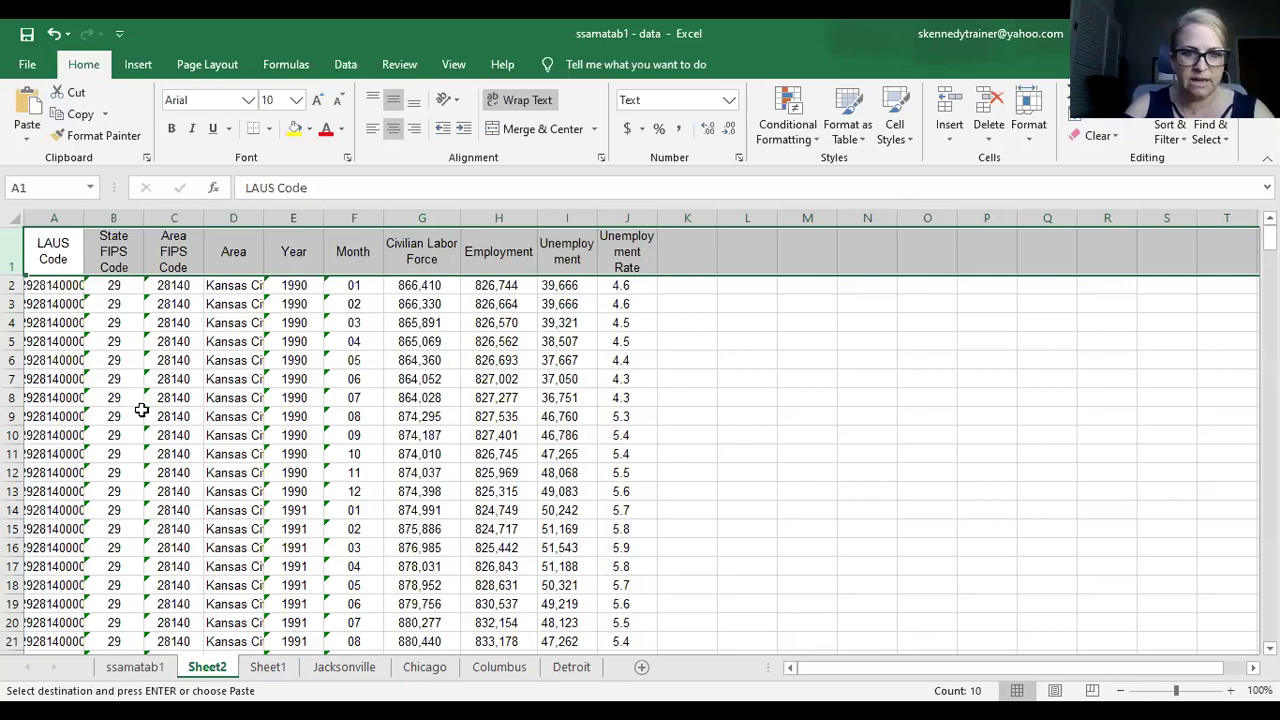
# Examine the Kansas City unemployment rates in column J around January 2010, comparing them with the months of 2008 and 2009
pyautogui.scroll(-20, 140, 410)
pyautogui.scroll(-20, 221, 427)
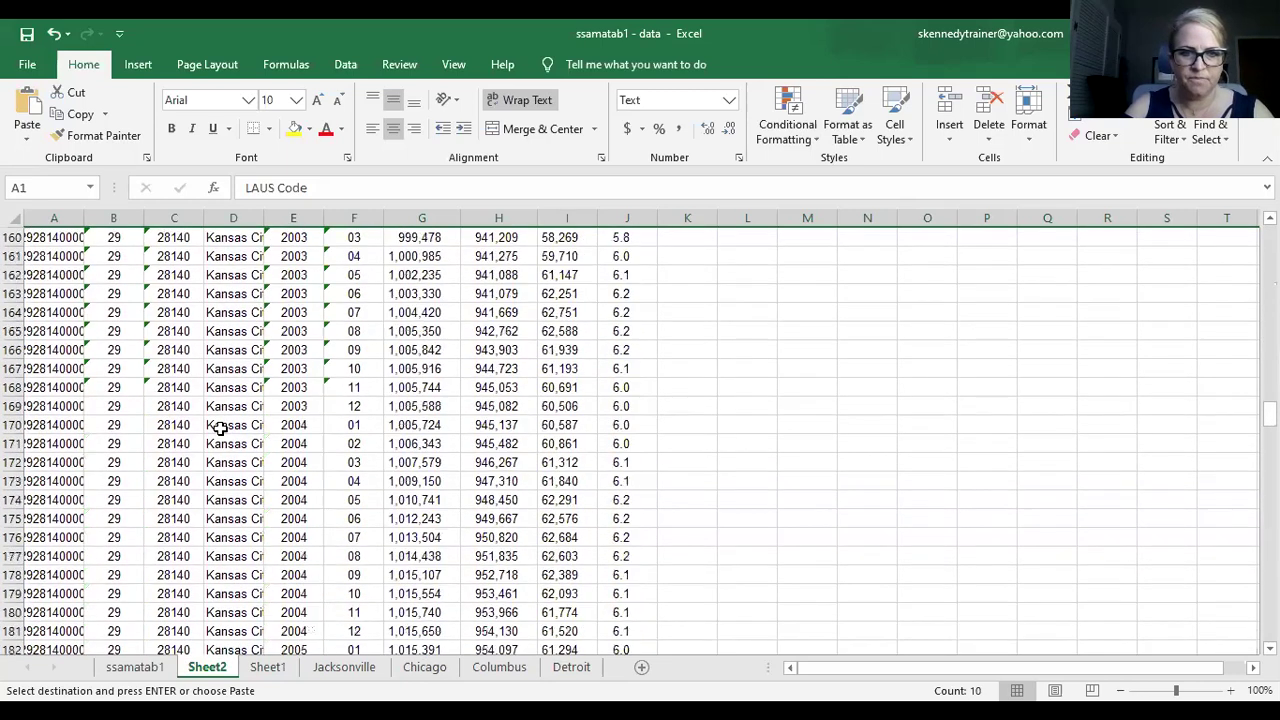
pyautogui.scroll(-8, 221, 427)
pyautogui.scroll(10, 221, 427)
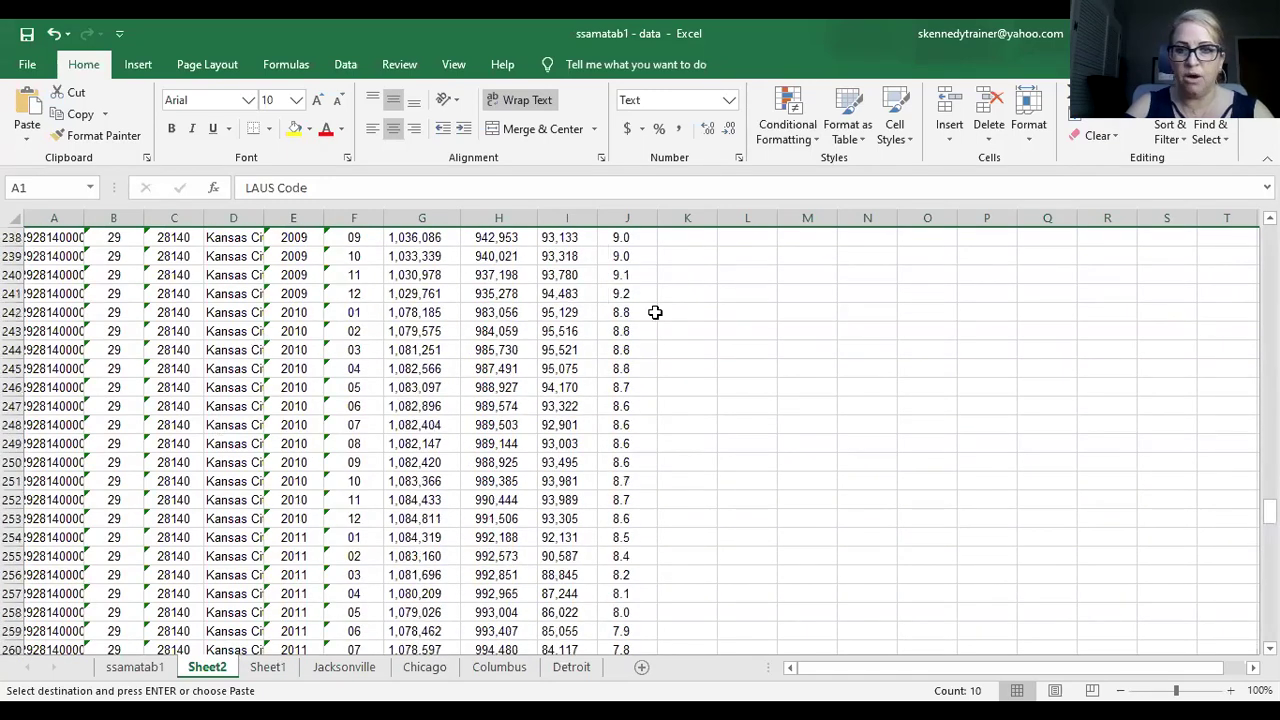
pyautogui.click(652, 312)
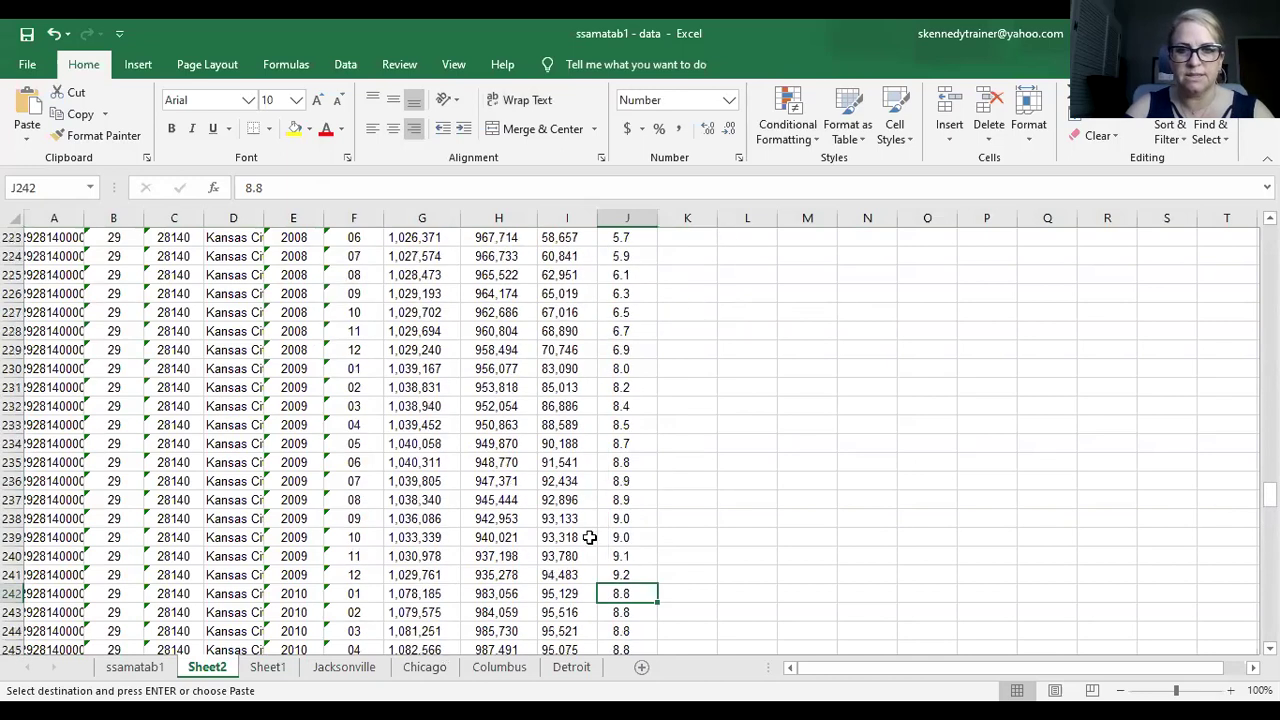
pyautogui.scroll(1, 765, 359)
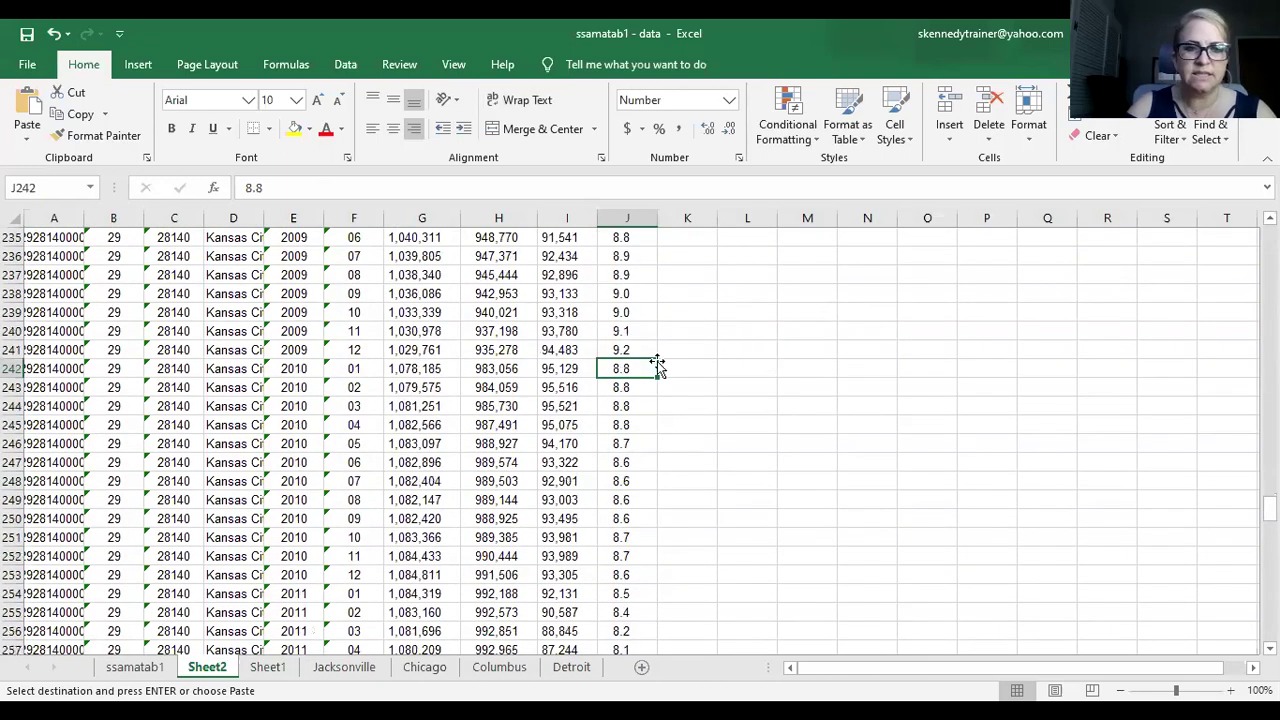
pyautogui.scroll(-1, 691, 366)
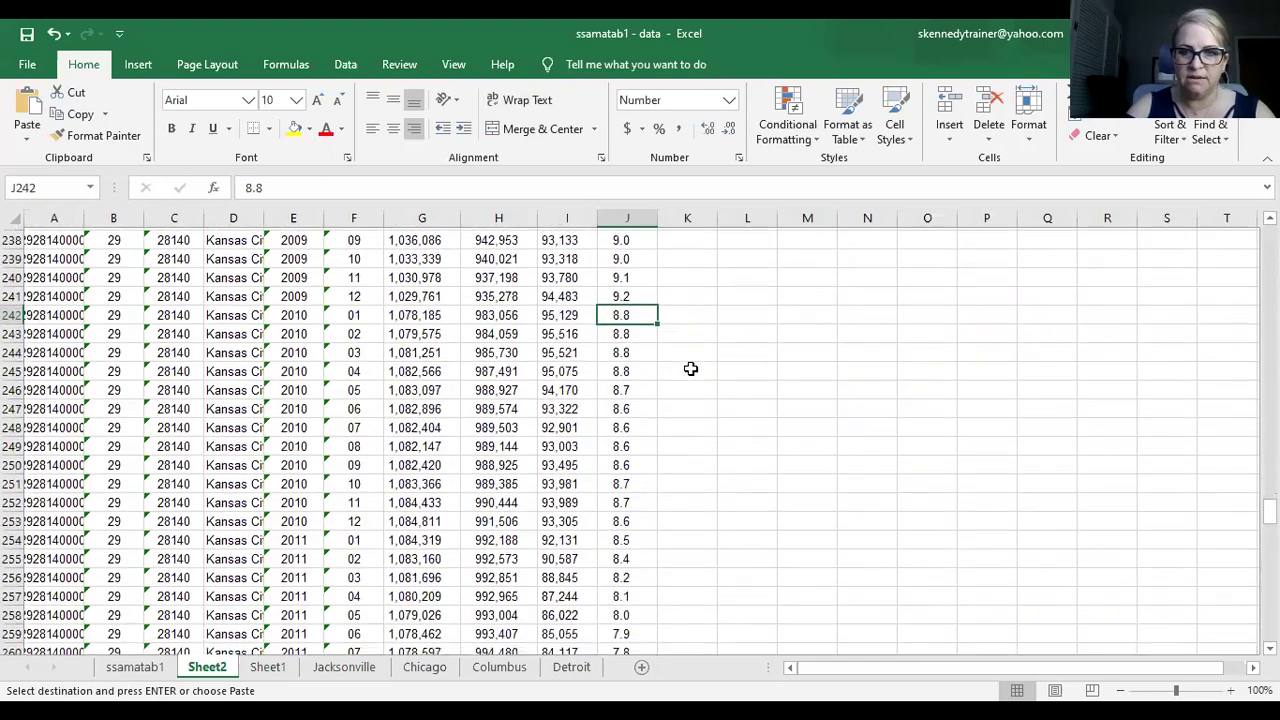
# Follow the monthly Kansas City unemployment rates down column J from January 2010 to the last records of 2019
pyautogui.press('Down')
pyautogui.press('Down')
pyautogui.press('Down')
pyautogui.press('Down')
pyautogui.press('Down')
pyautogui.press('Down')
pyautogui.press('Down')
pyautogui.press('Down')
pyautogui.press('Down')
pyautogui.press('Down')
pyautogui.press('Down')
pyautogui.press('Down')
pyautogui.press('Down')
pyautogui.press('Down')
pyautogui.press('Down')
pyautogui.press('Down')
pyautogui.press('Down')
pyautogui.press('Down')
pyautogui.press('Down')
pyautogui.press('Down')
pyautogui.press('Down')
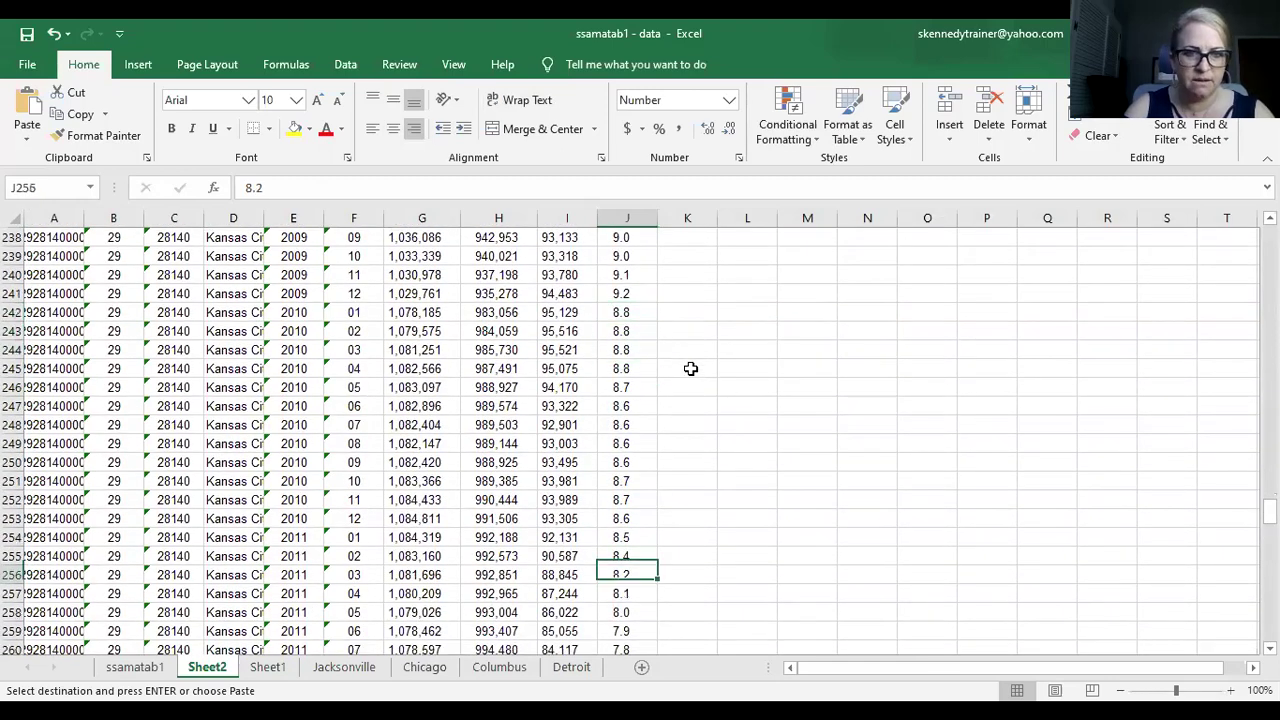
pyautogui.press('Down')
pyautogui.press('Down')
pyautogui.press('Down')
pyautogui.press('Down')
pyautogui.press('Down')
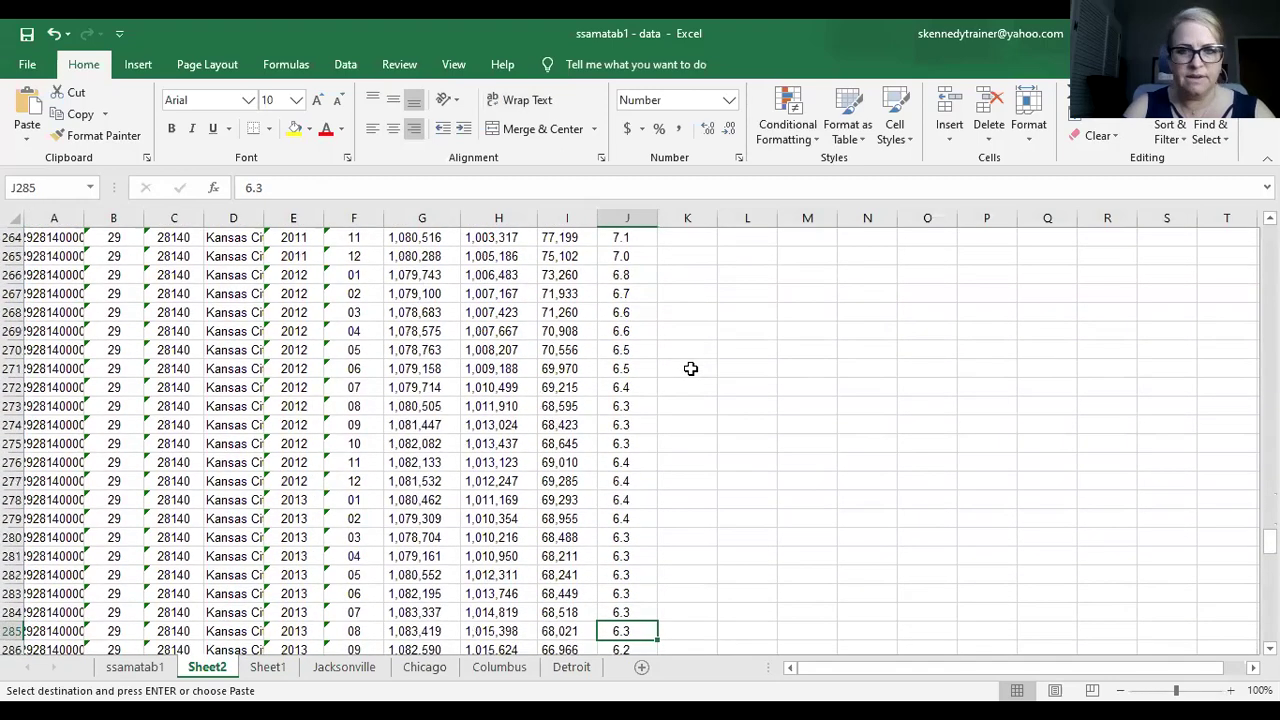
pyautogui.press('Down')
pyautogui.press('Down')
pyautogui.press('Down')
pyautogui.press('Down')
pyautogui.press('Down')
pyautogui.press('Down')
pyautogui.press('Down')
pyautogui.press('Down')
pyautogui.press('Down')
pyautogui.press('Down')
pyautogui.press('Down')
pyautogui.press('Down')
pyautogui.press('Down')
pyautogui.press('Down')
pyautogui.press('Down')
pyautogui.press('Down')
pyautogui.press('Down')
pyautogui.press('Down')
pyautogui.press('Down')
pyautogui.press('Down')
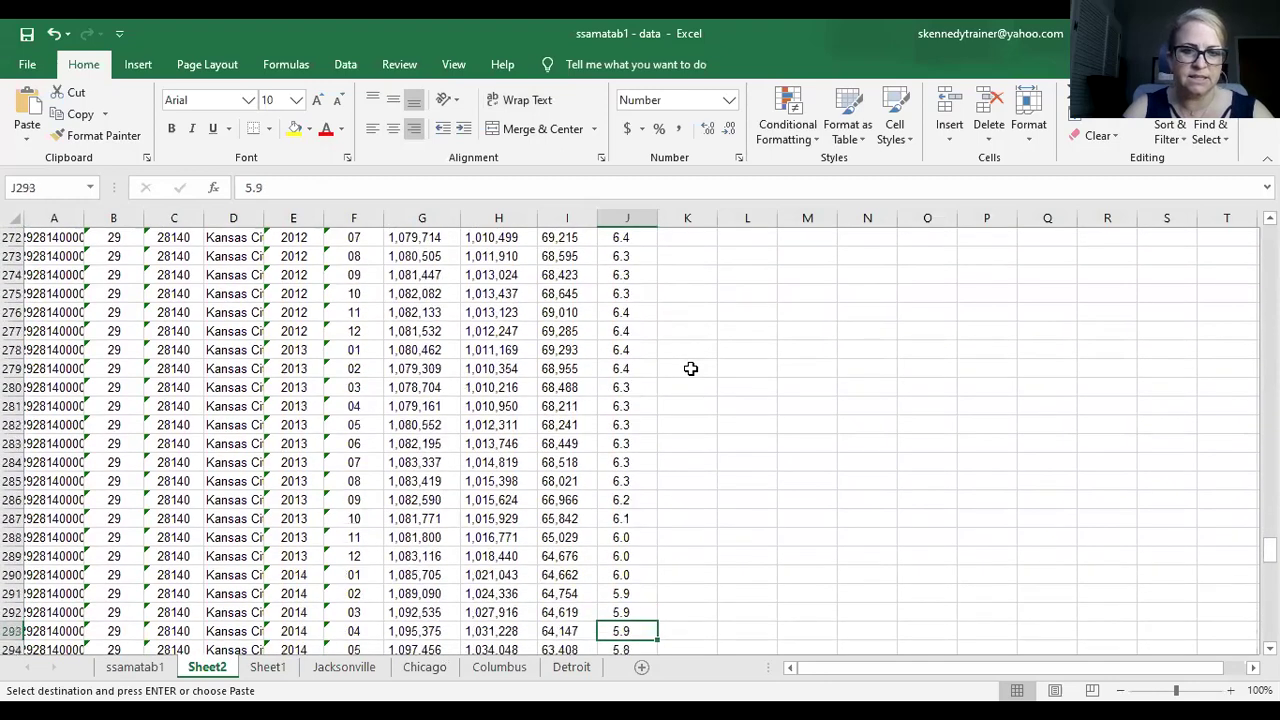
pyautogui.press('Down')
pyautogui.press('Down')
pyautogui.press('Down')
pyautogui.press('Down')
pyautogui.press('Down')
pyautogui.press('Down')
pyautogui.press('Down')
pyautogui.press('Down')
pyautogui.press('Down')
pyautogui.press('Down')
pyautogui.press('Down')
pyautogui.press('Down')
pyautogui.press('Down')
pyautogui.press('Down')
pyautogui.press('Down')
pyautogui.press('Down')
pyautogui.press('Down')
pyautogui.press('Down')
pyautogui.press('Down')
pyautogui.press('Down')
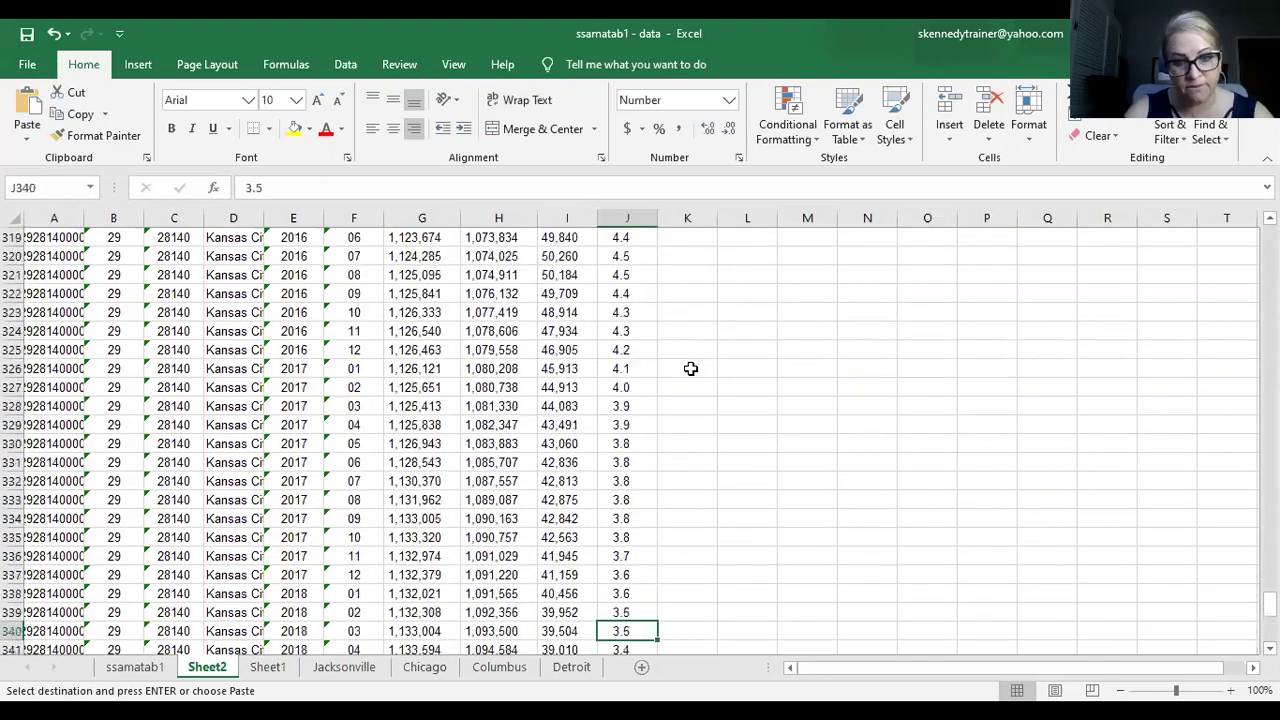
pyautogui.press('Down')
pyautogui.press('Down')
pyautogui.press('Down')
pyautogui.press('Down')
pyautogui.press('Down')
pyautogui.press('Down')
pyautogui.press('Down')
pyautogui.press('Down')
pyautogui.press('Down')
pyautogui.press('Down')
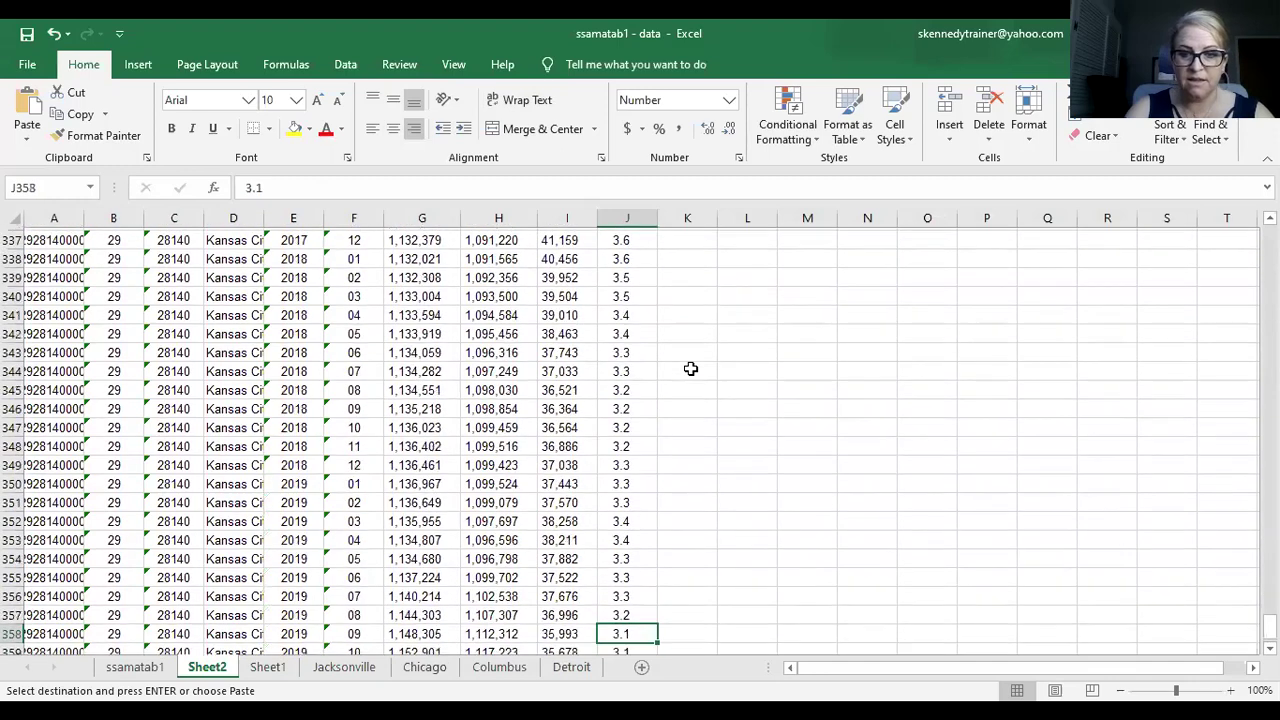
# Compare the Kansas City unemployment rates from late 2018 with those of 2019, ending on November 2019 in J360
pyautogui.press('Up')
pyautogui.press('Up')
pyautogui.press('Up')
pyautogui.press('Up')
pyautogui.press('Up')
pyautogui.press('Up')
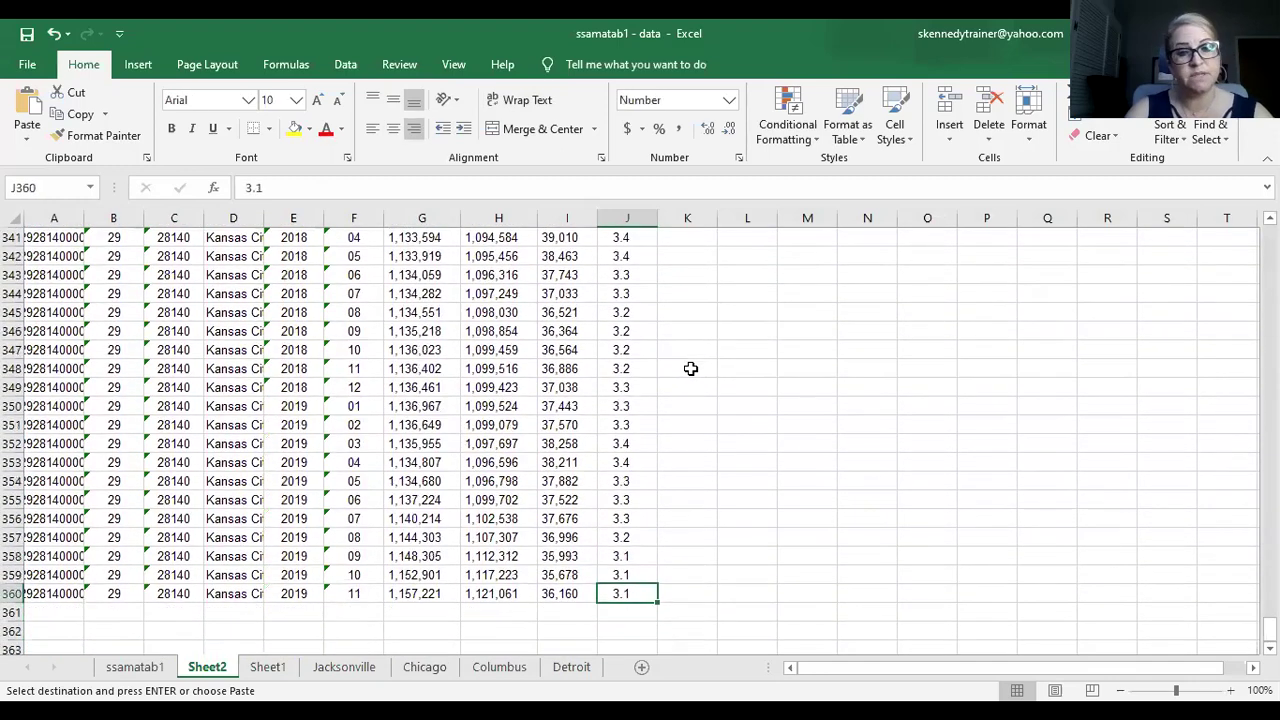
pyautogui.press('Up')
pyautogui.press('Up')
pyautogui.press('Up')
pyautogui.press('Up')
pyautogui.press('Up')
pyautogui.press('Up')
pyautogui.press('Up')
pyautogui.press('Up')
pyautogui.press('Down')
pyautogui.press('Up')
pyautogui.press('Down')
pyautogui.press('Down')
pyautogui.press('Down')
pyautogui.press('Down')
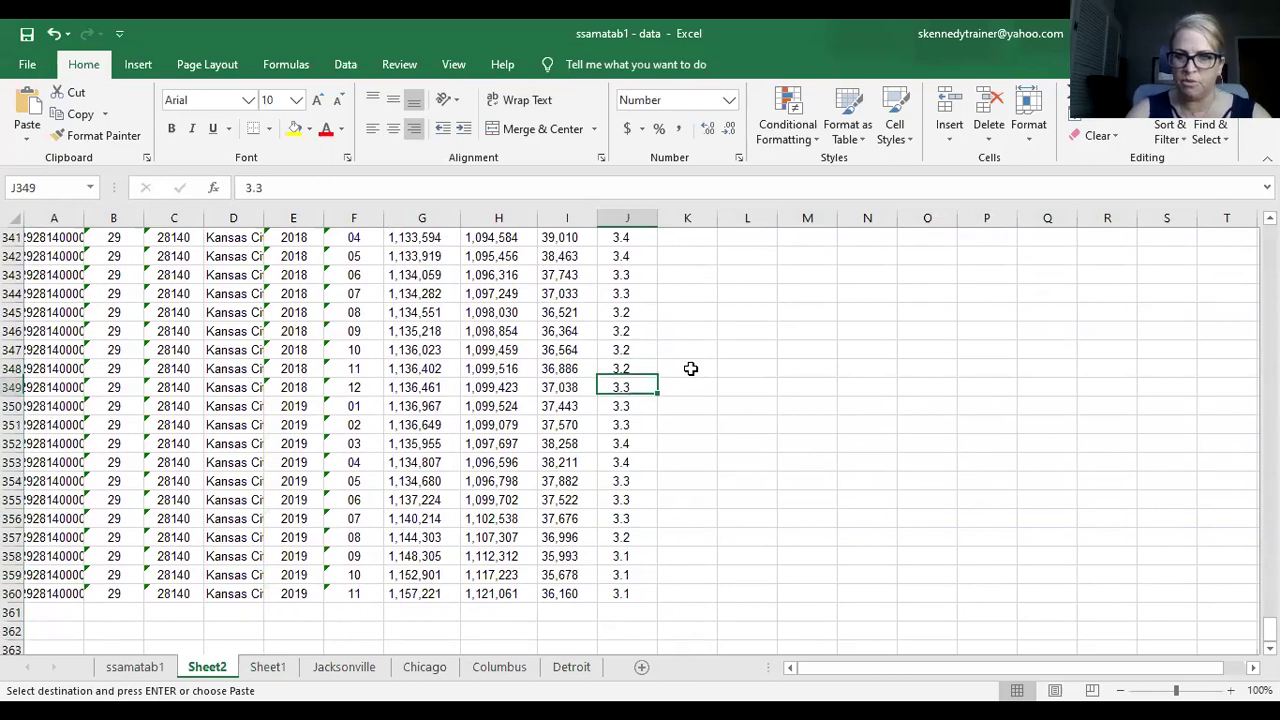
pyautogui.press('Down')
pyautogui.press('Down')
pyautogui.press('Down')
pyautogui.press('Down')
pyautogui.press('Down')
pyautogui.press('Down')
pyautogui.press('Down')
pyautogui.press('Down')
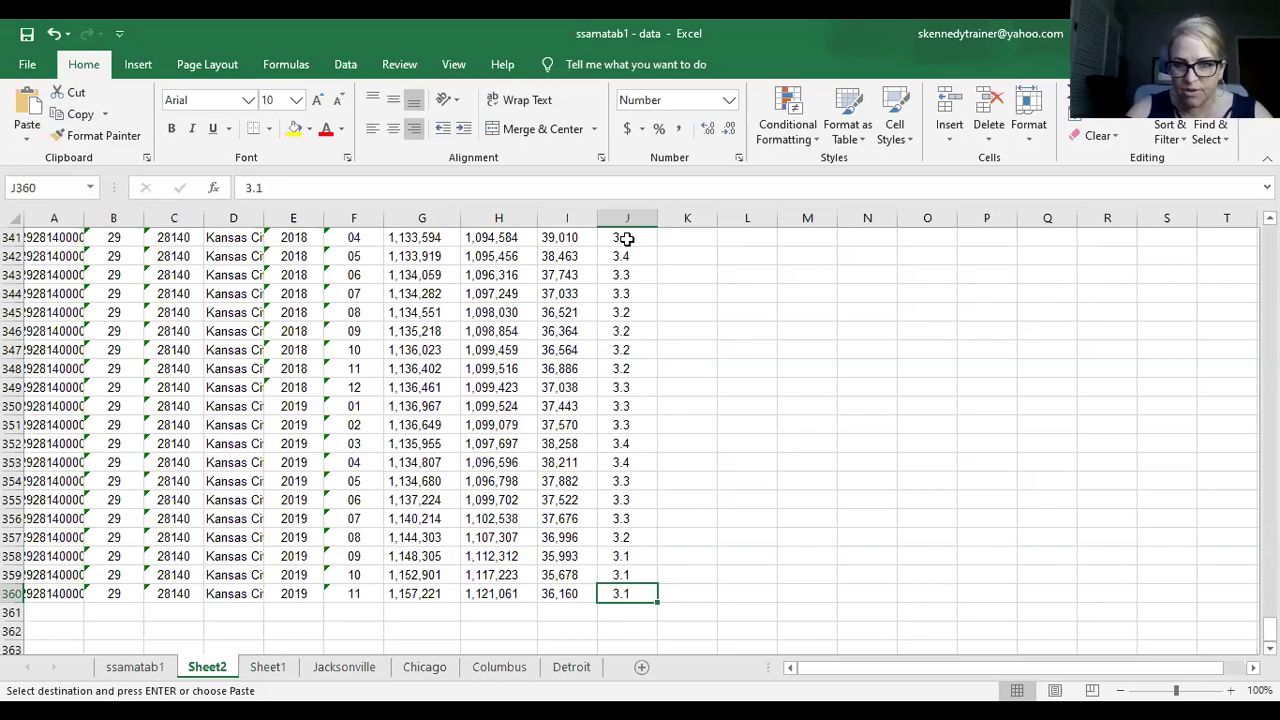
# Review the Kansas City rates in column J from 2016 onward against the final months of 2019
pyautogui.scroll(8, 651, 377)
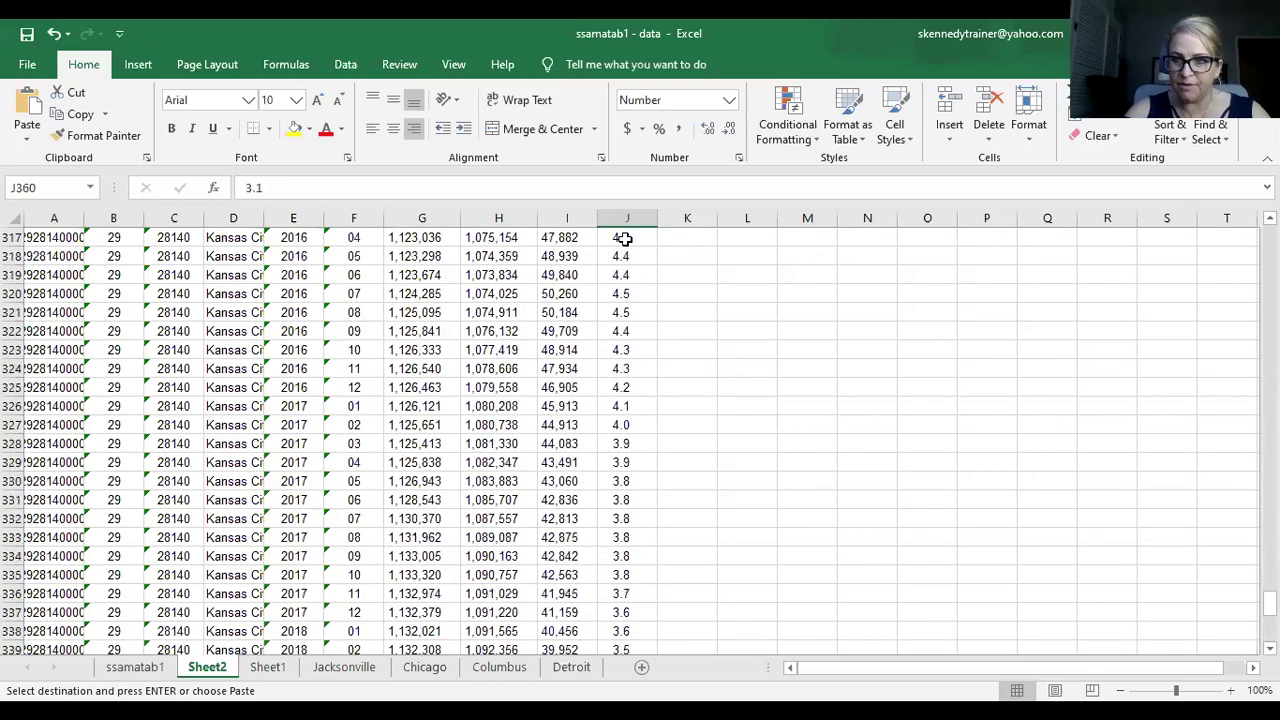
pyautogui.scroll(-6, 644, 387)
pyautogui.scroll(-5, 644, 387)
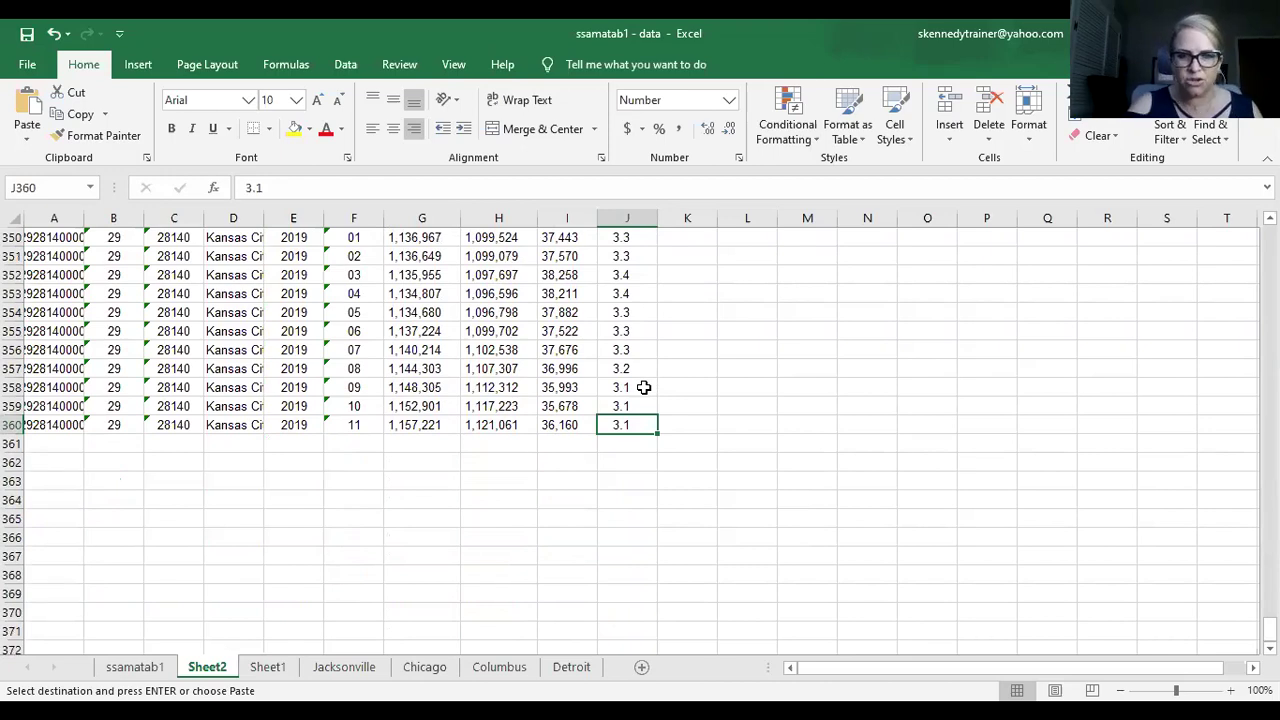
pyautogui.scroll(5, 644, 387)
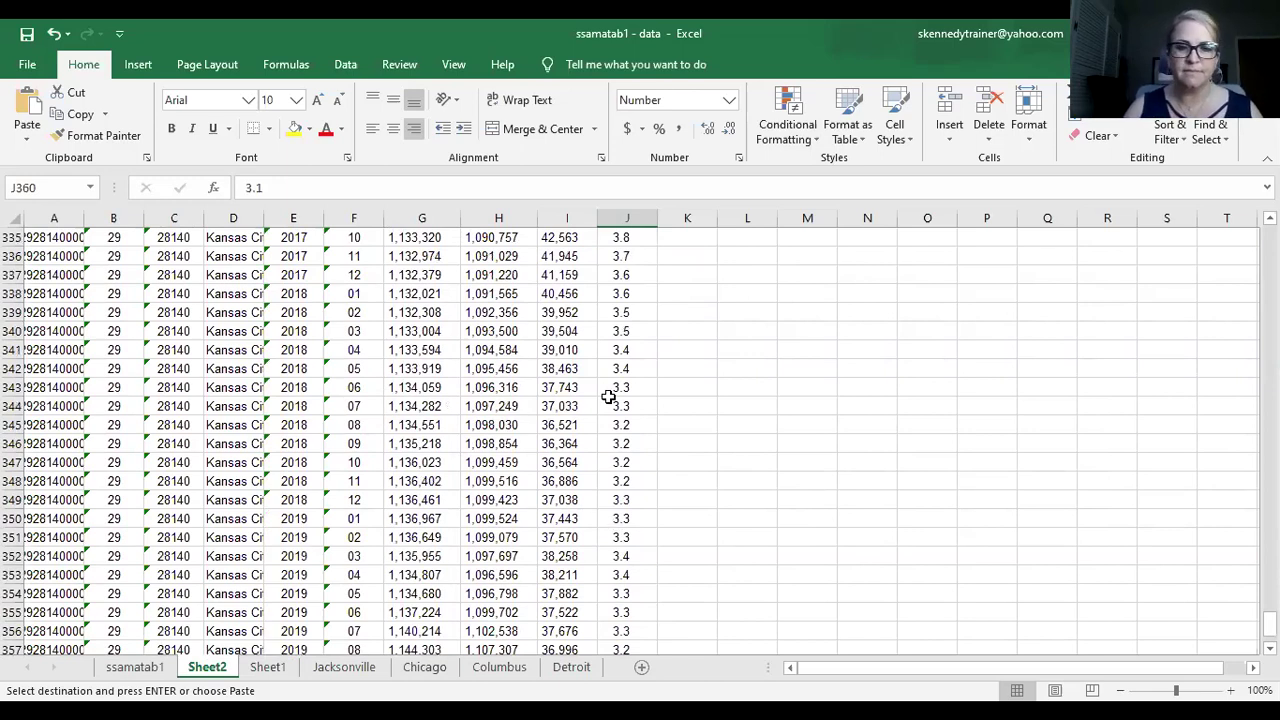
pyautogui.scroll(-5, 612, 424)
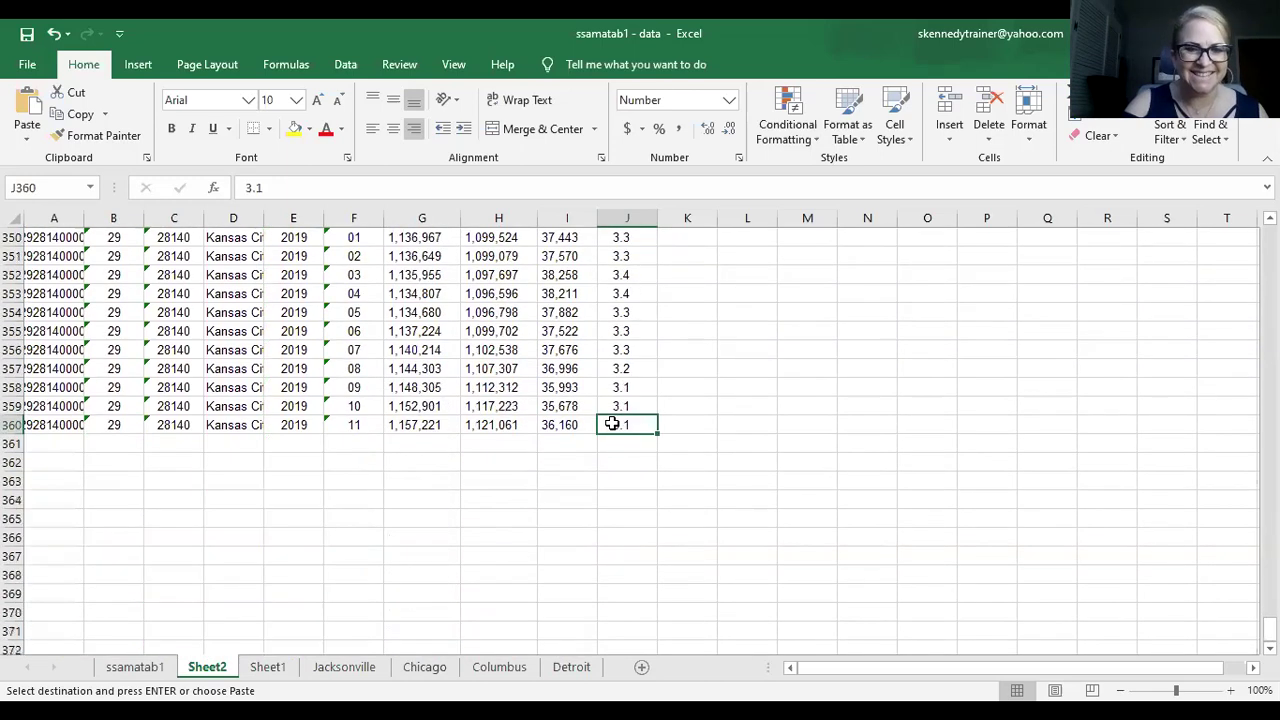
# Return to the full metropolitan table on the ssamatab1 sheet and cancel the pending copy of header row 3
pyautogui.click(134, 667)
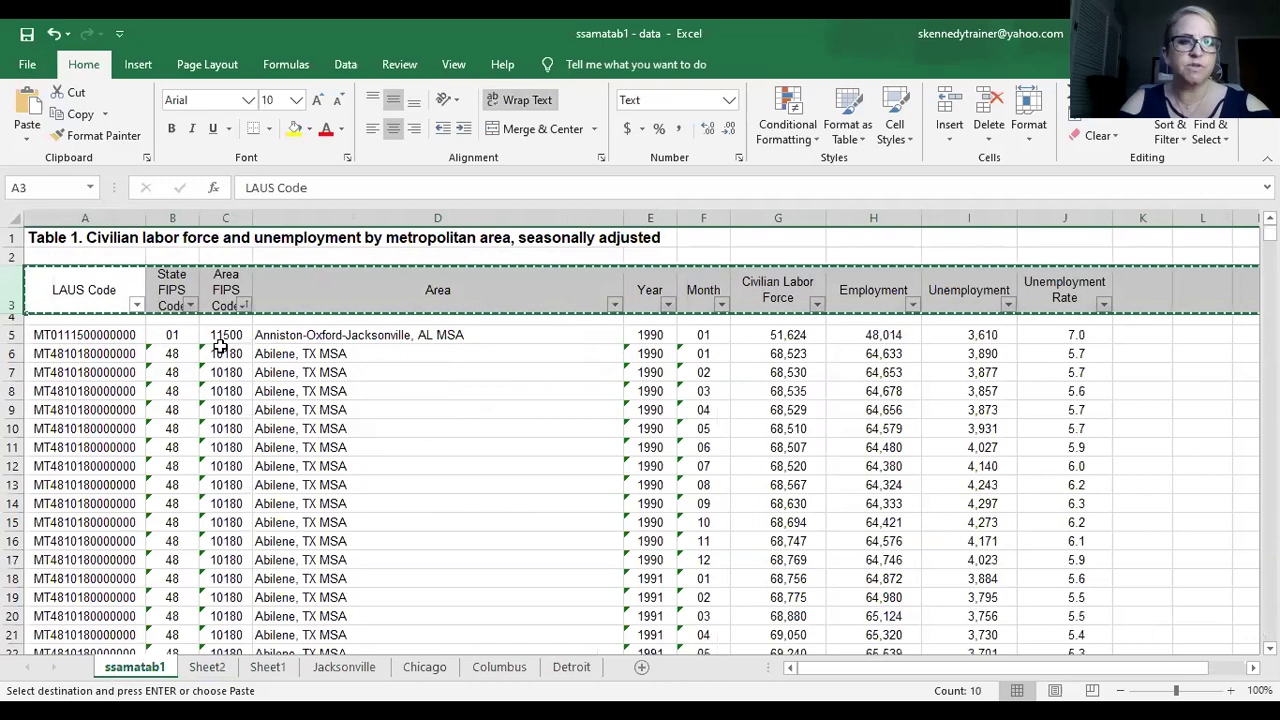
pyautogui.press('Escape')
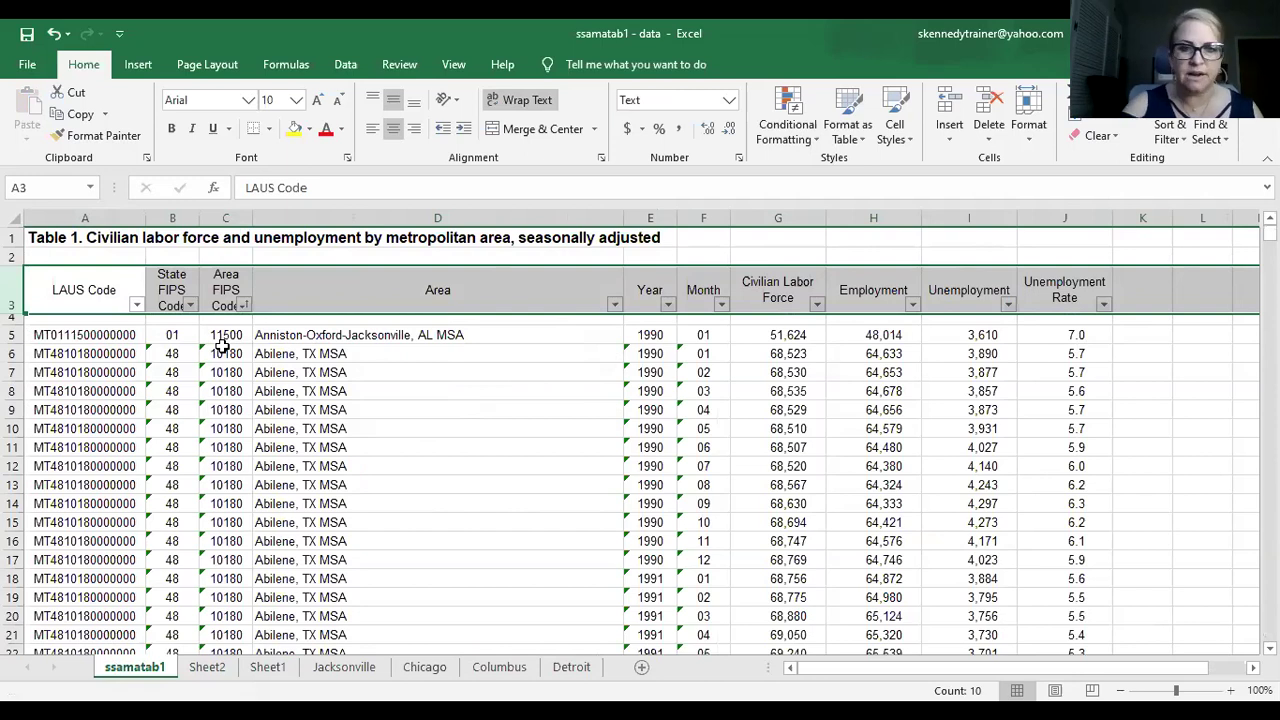
pyautogui.click(526, 368)
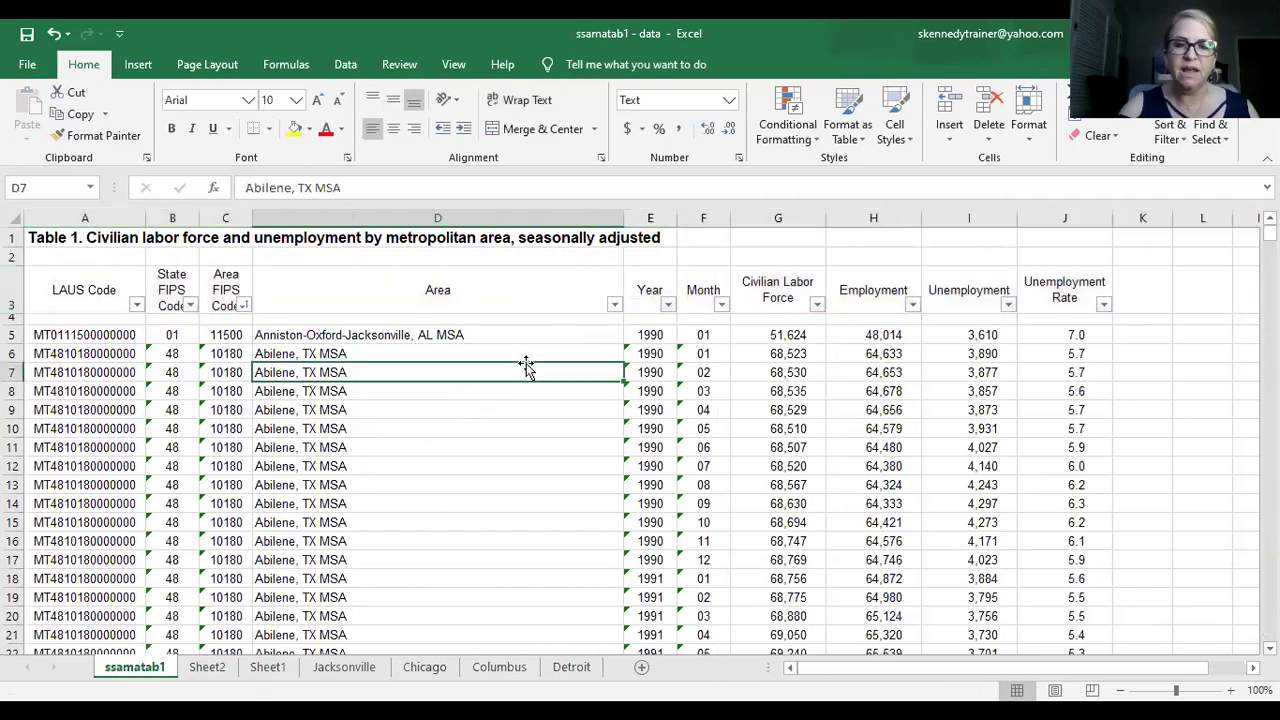
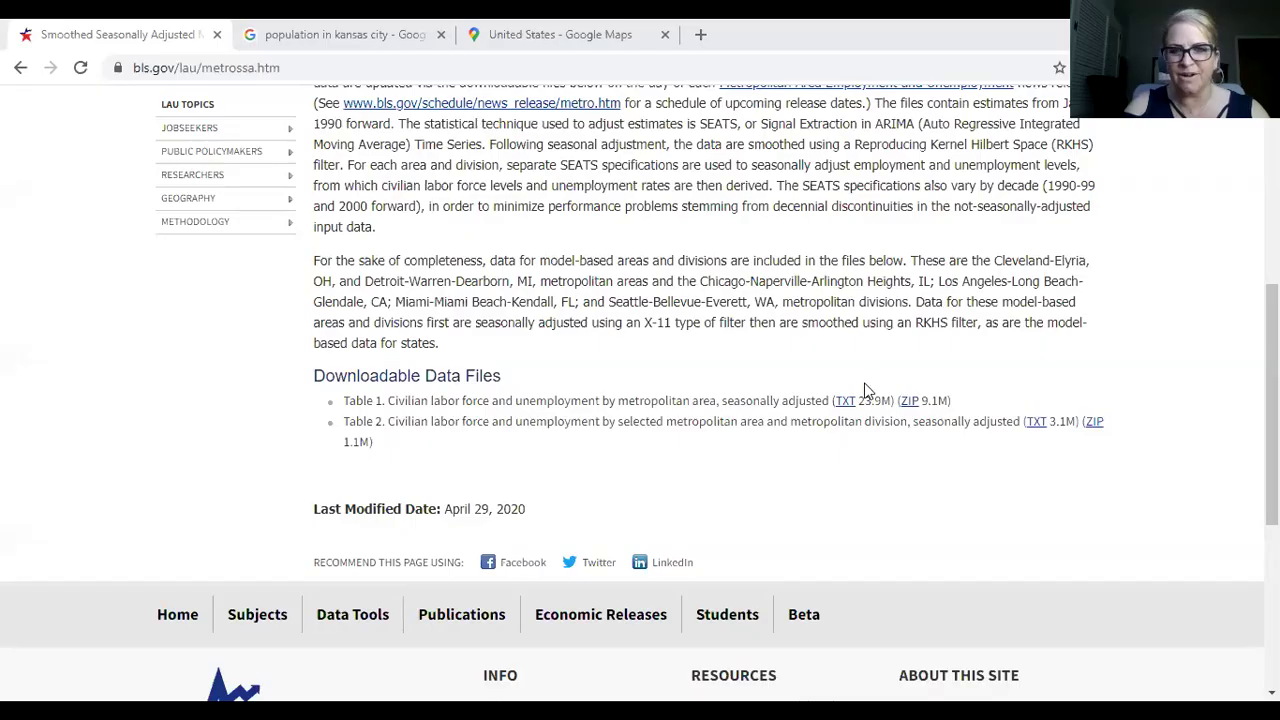
# On the BLS metropolitan area estimates page in the browser, review the notice and download the ZIP version of Table 1
pyautogui.scroll(10, 860, 401)
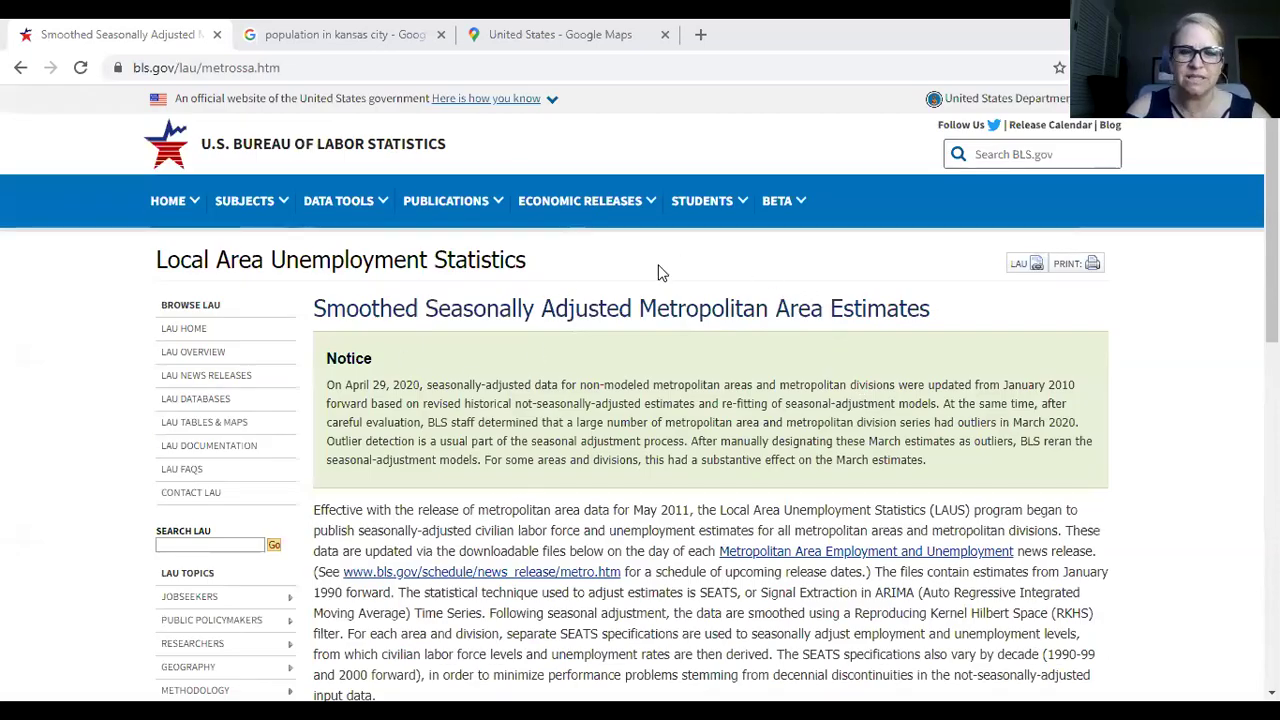
pyautogui.scroll(-5, 654, 285)
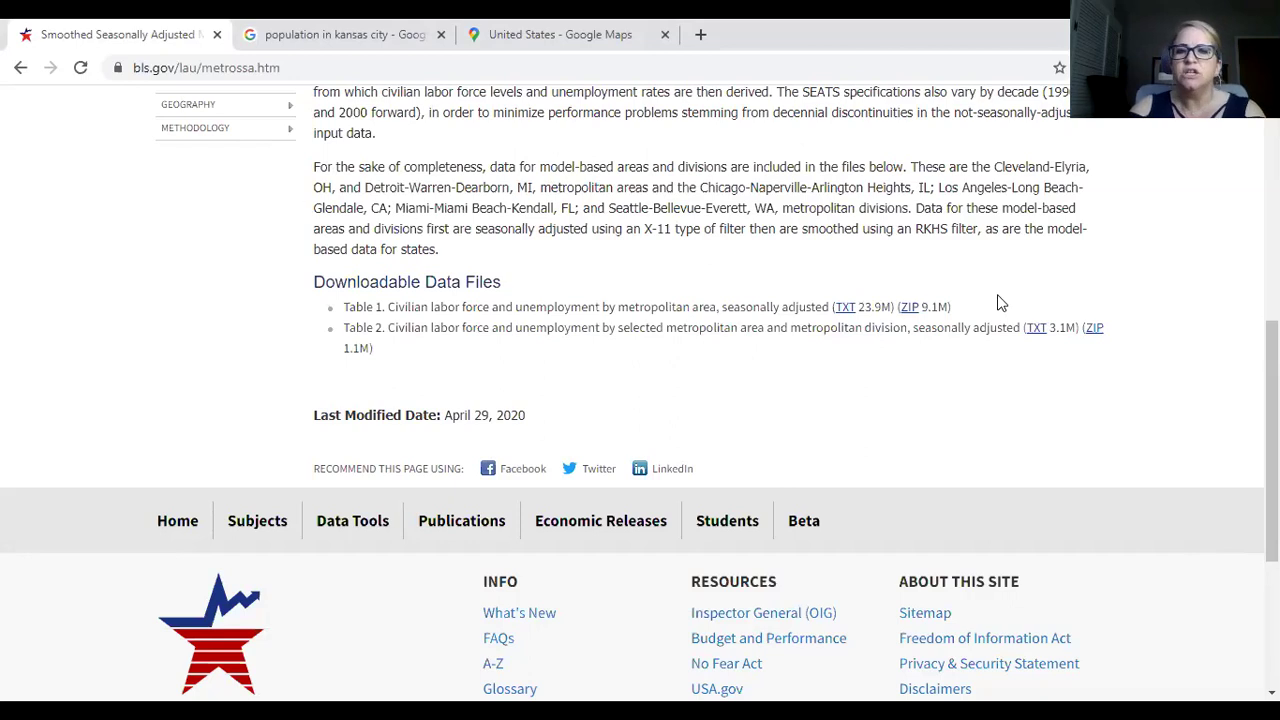
pyautogui.click(910, 313)
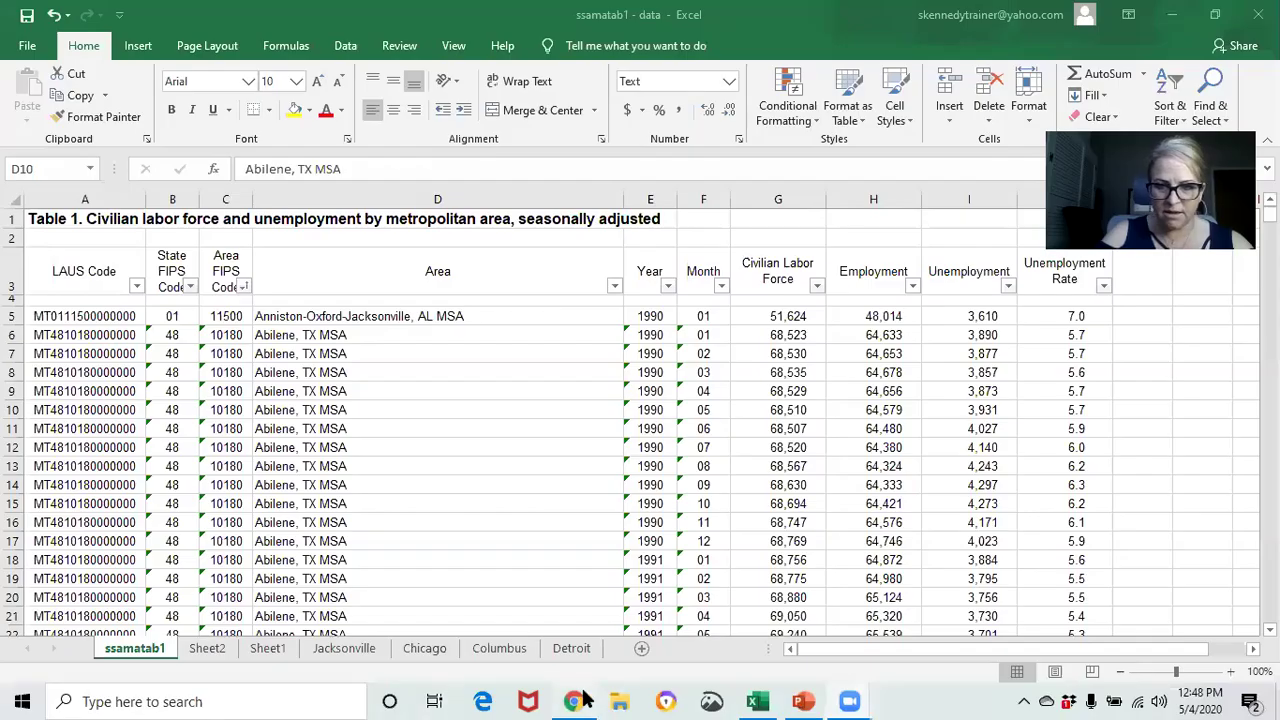
# Open the ssamatab1 worksheet from inside the ssamatab1 compressed folder in Downloads
pyautogui.click(619, 701)
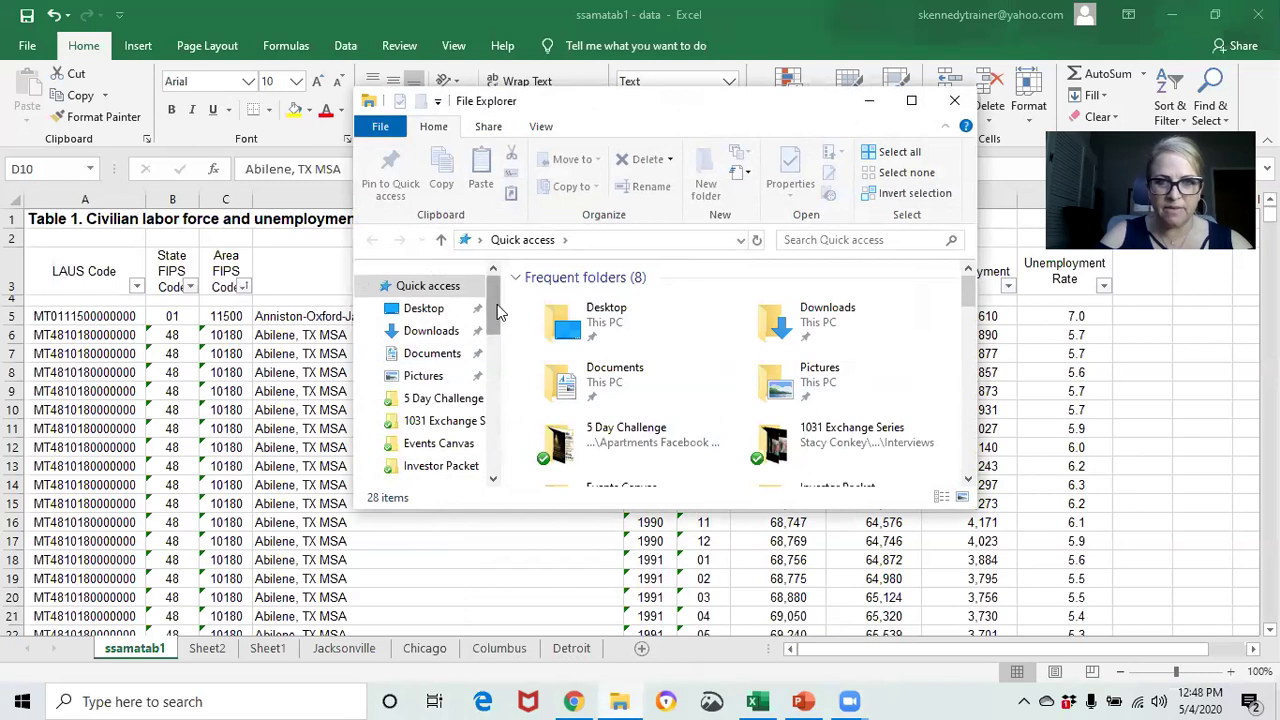
pyautogui.click(450, 334)
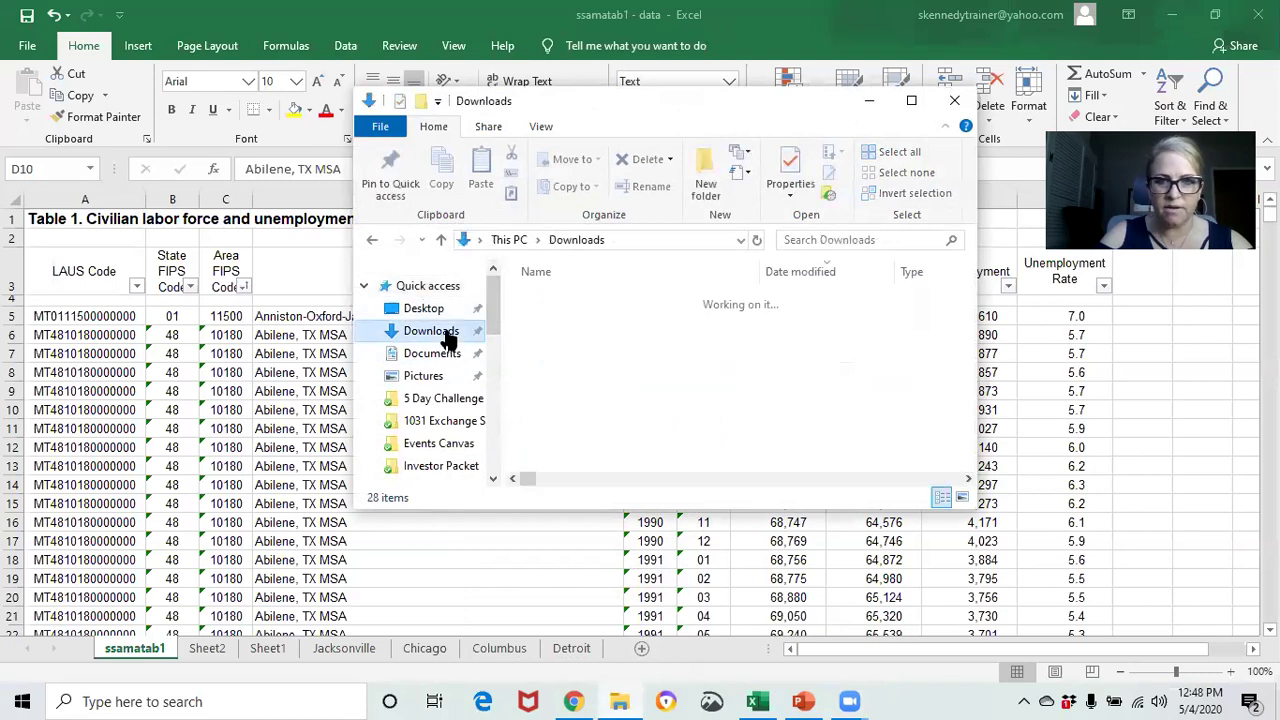
pyautogui.doubleClick(548, 326)
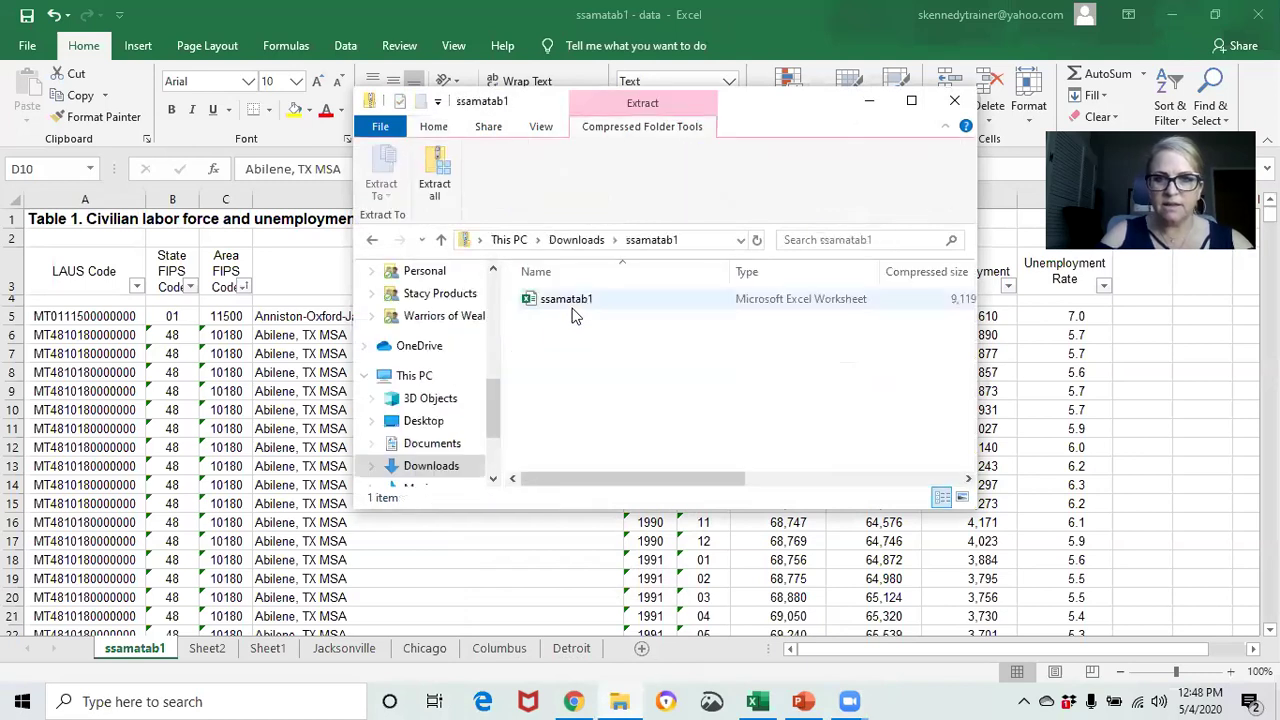
pyautogui.click(567, 302)
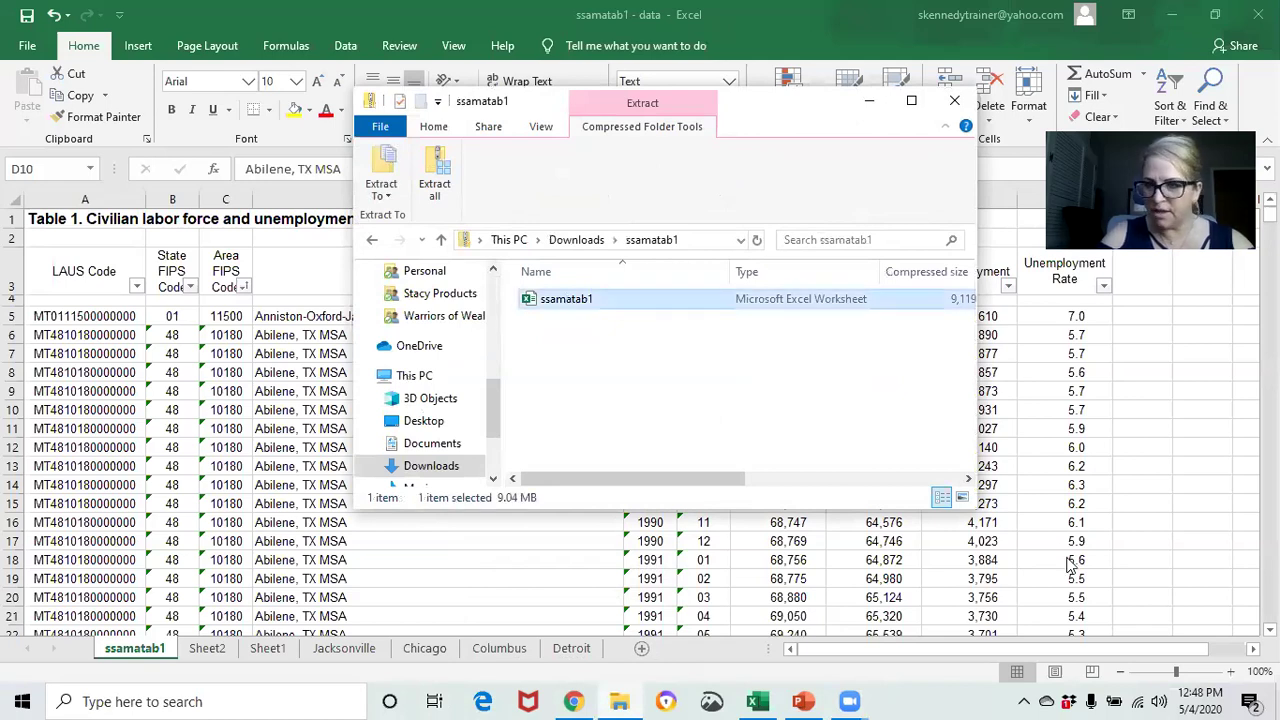
pyautogui.hotkey('alt', 'Tab')
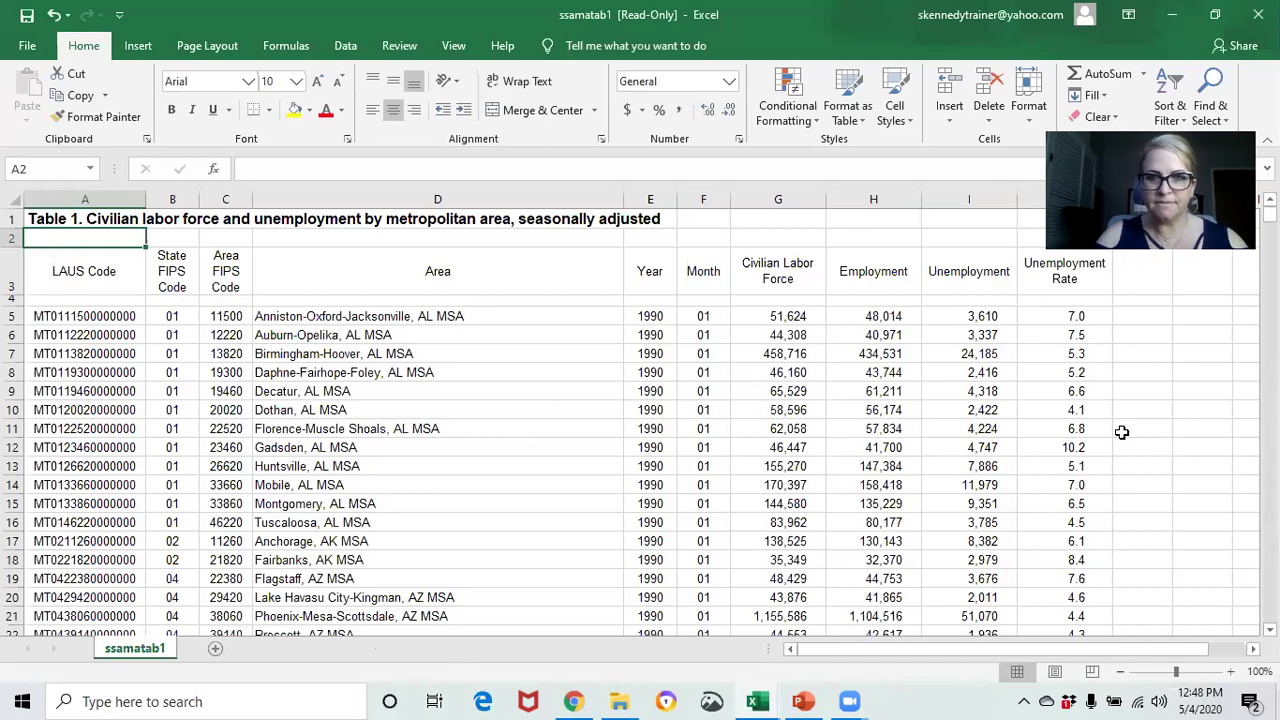
# Add filters to the column headers in row 3 of the freshly opened ssamatab1 workbook
pyautogui.click(874, 411)
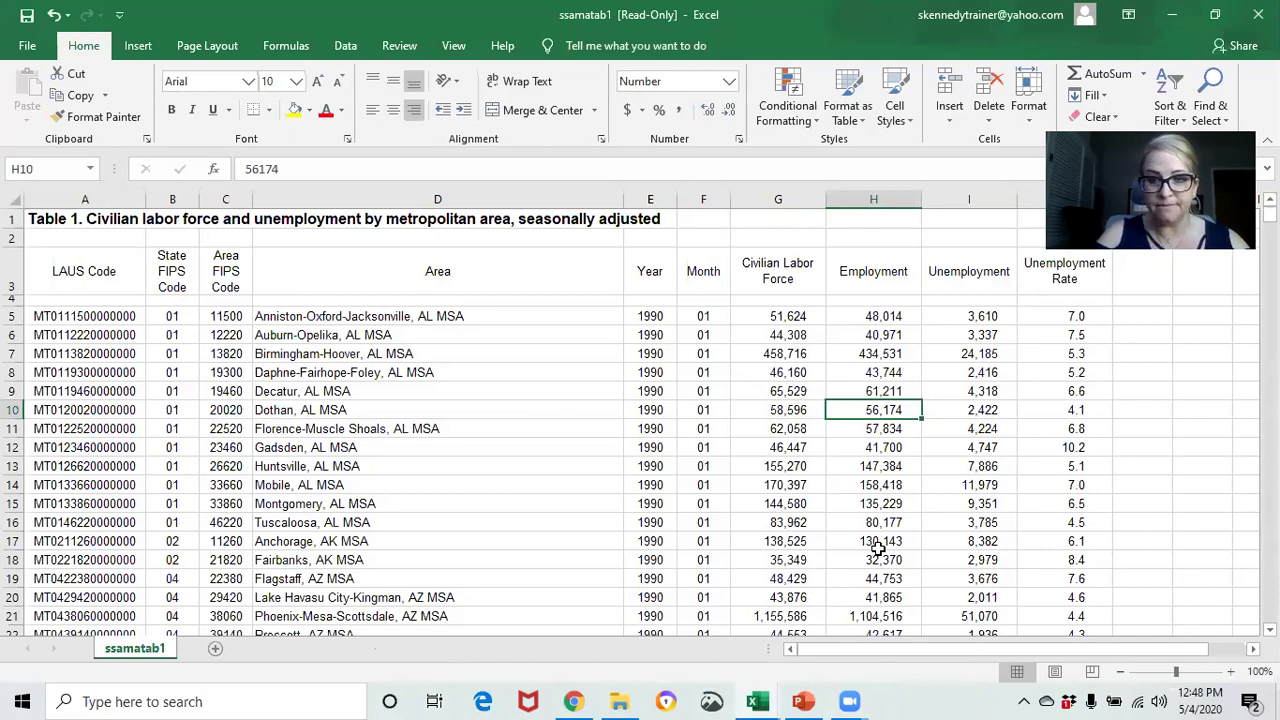
pyautogui.click(501, 488)
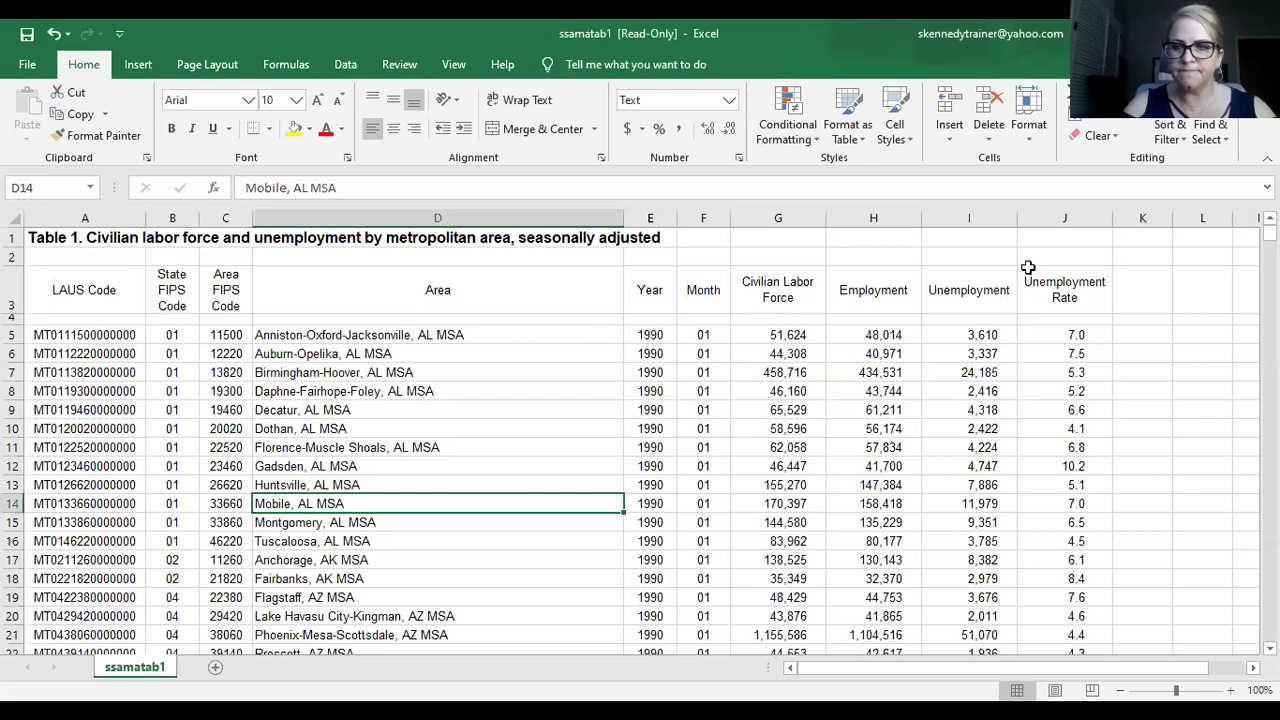
pyautogui.click(12, 290)
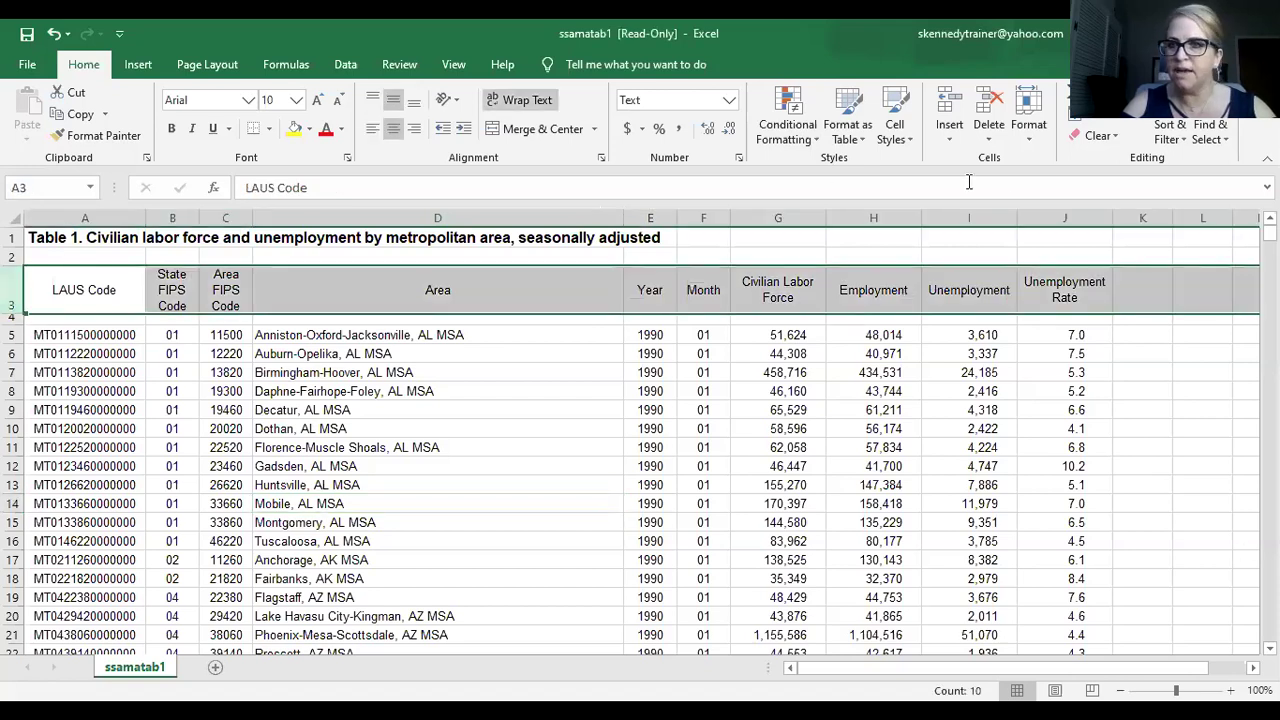
pyautogui.click(1176, 132)
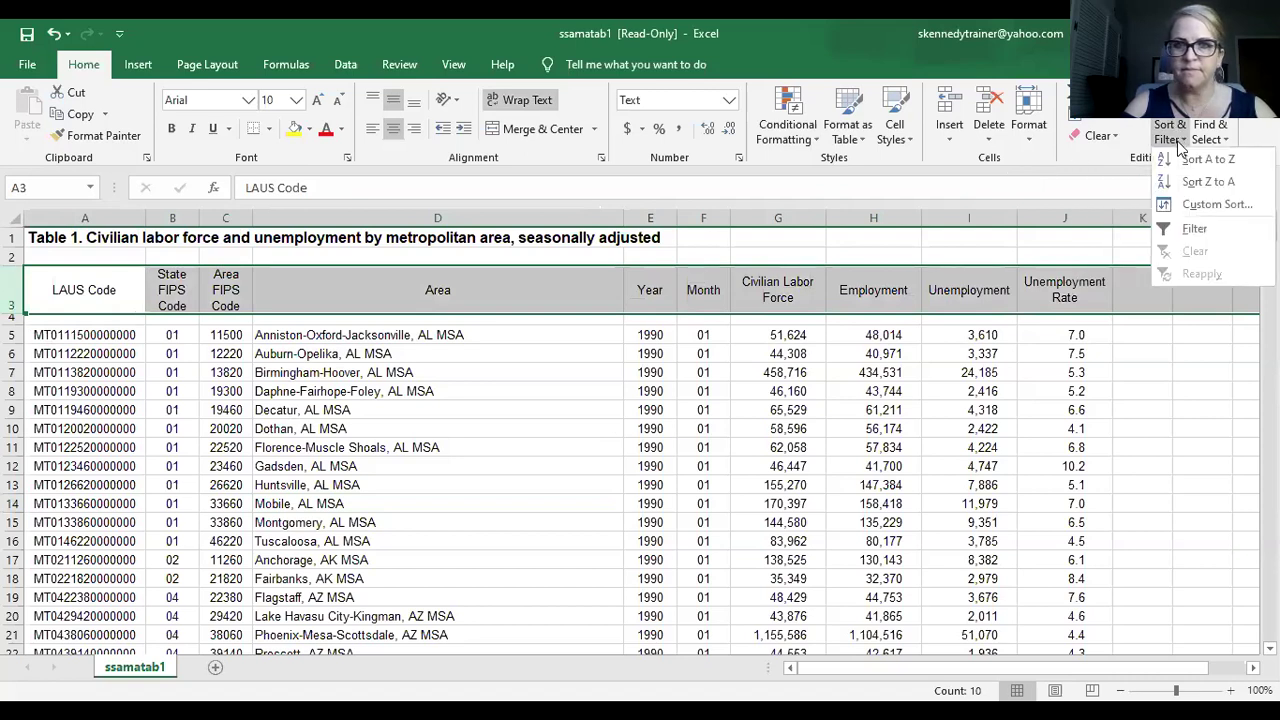
pyautogui.click(1174, 240)
pyautogui.click(537, 350)
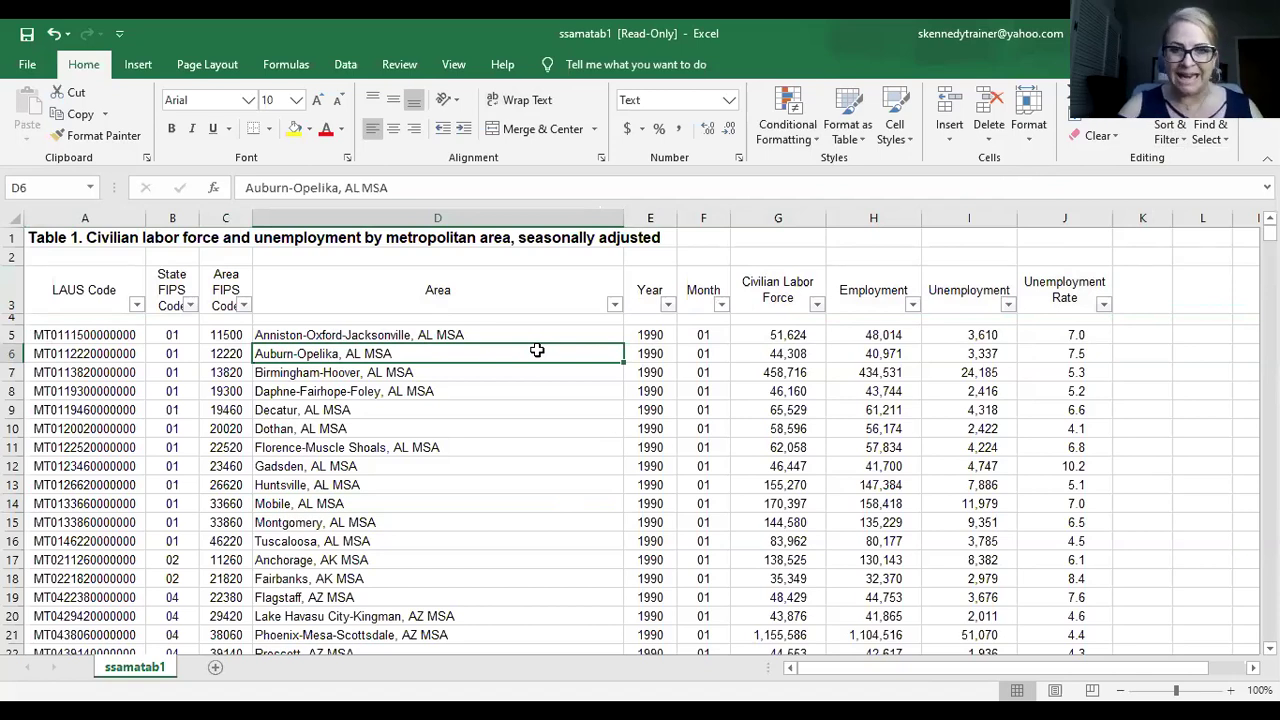
# Sort the table by Area from A to Z and look through the grouped Abilene, TX MSA records
pyautogui.click(615, 305)
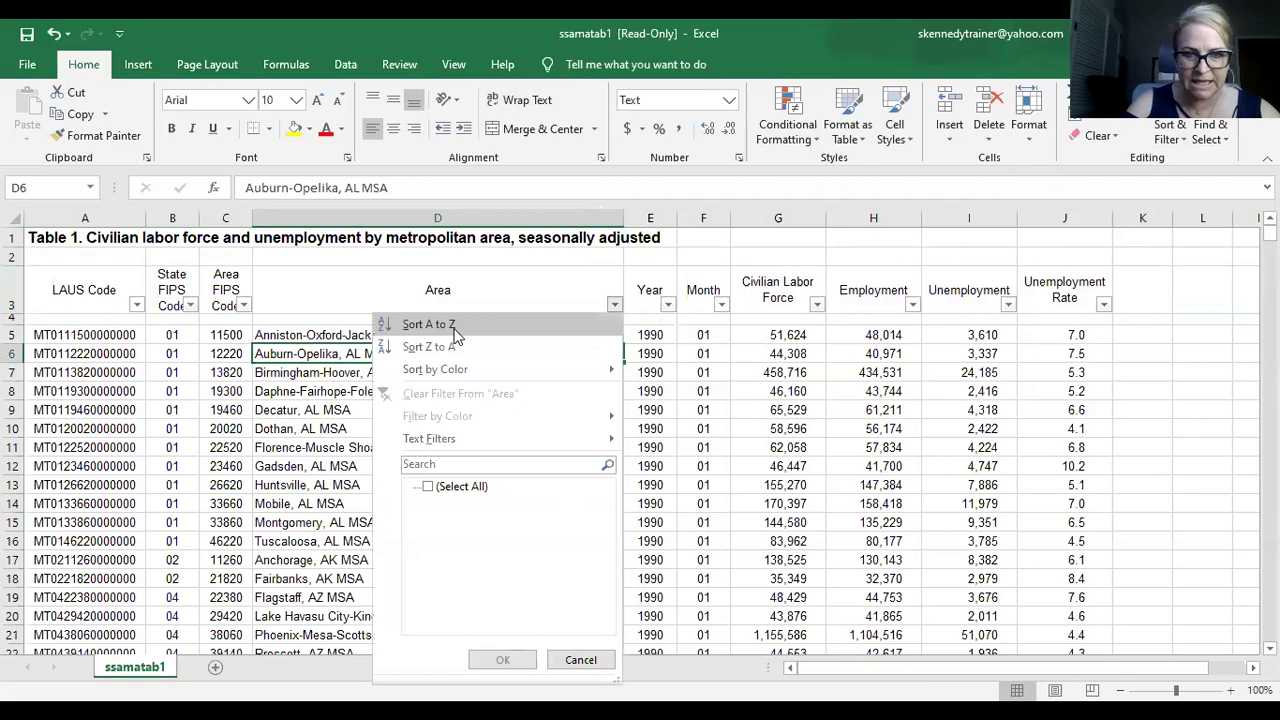
pyautogui.click(455, 326)
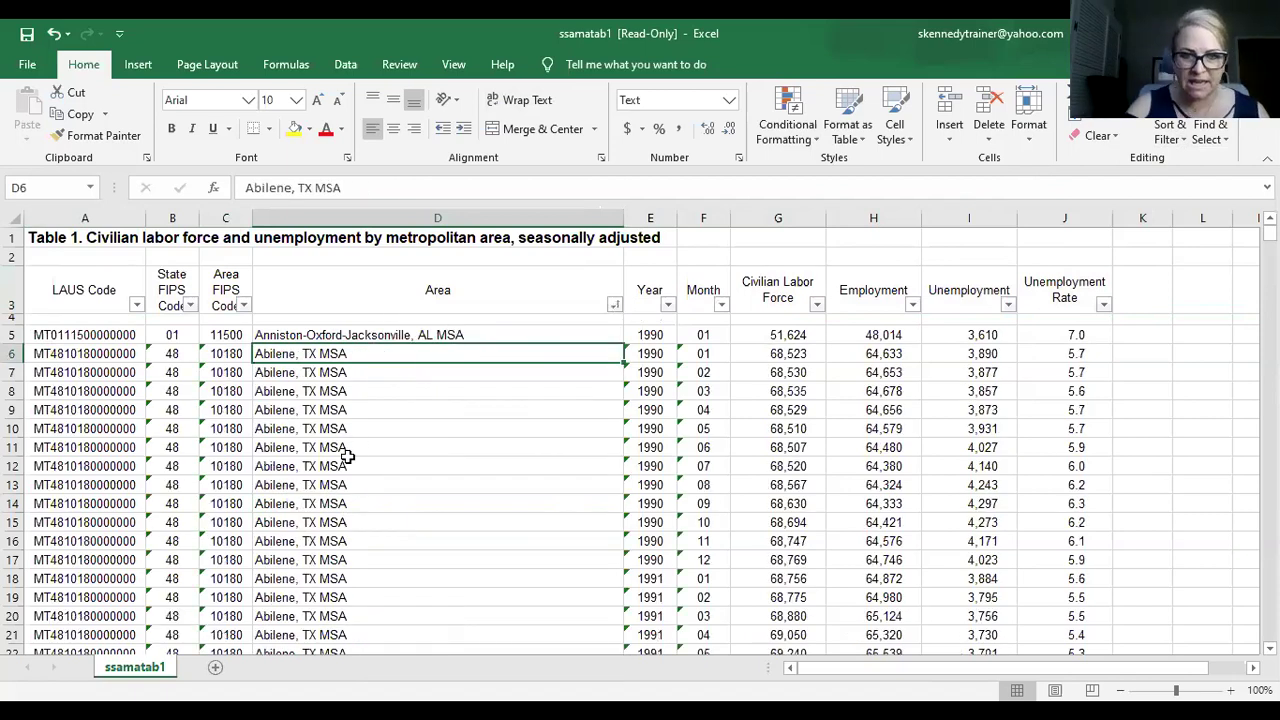
pyautogui.scroll(-20, 340, 453)
pyautogui.scroll(-20, 340, 453)
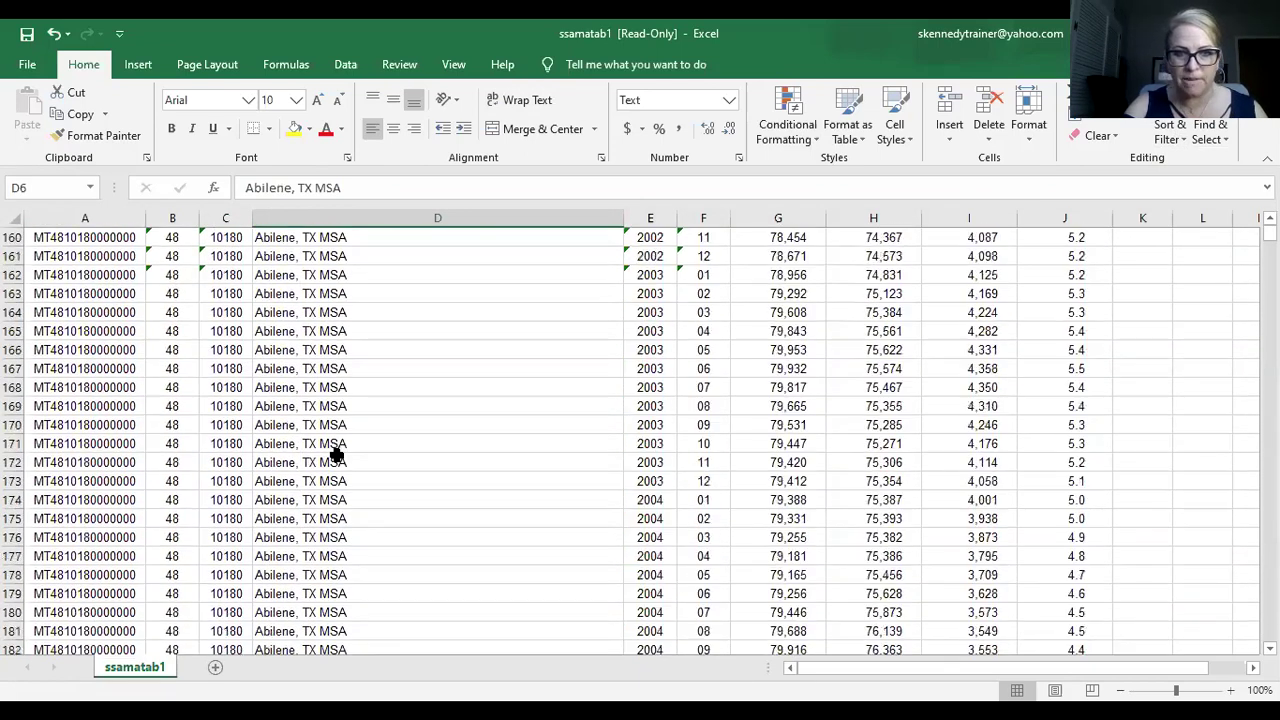
pyautogui.scroll(5, 358, 445)
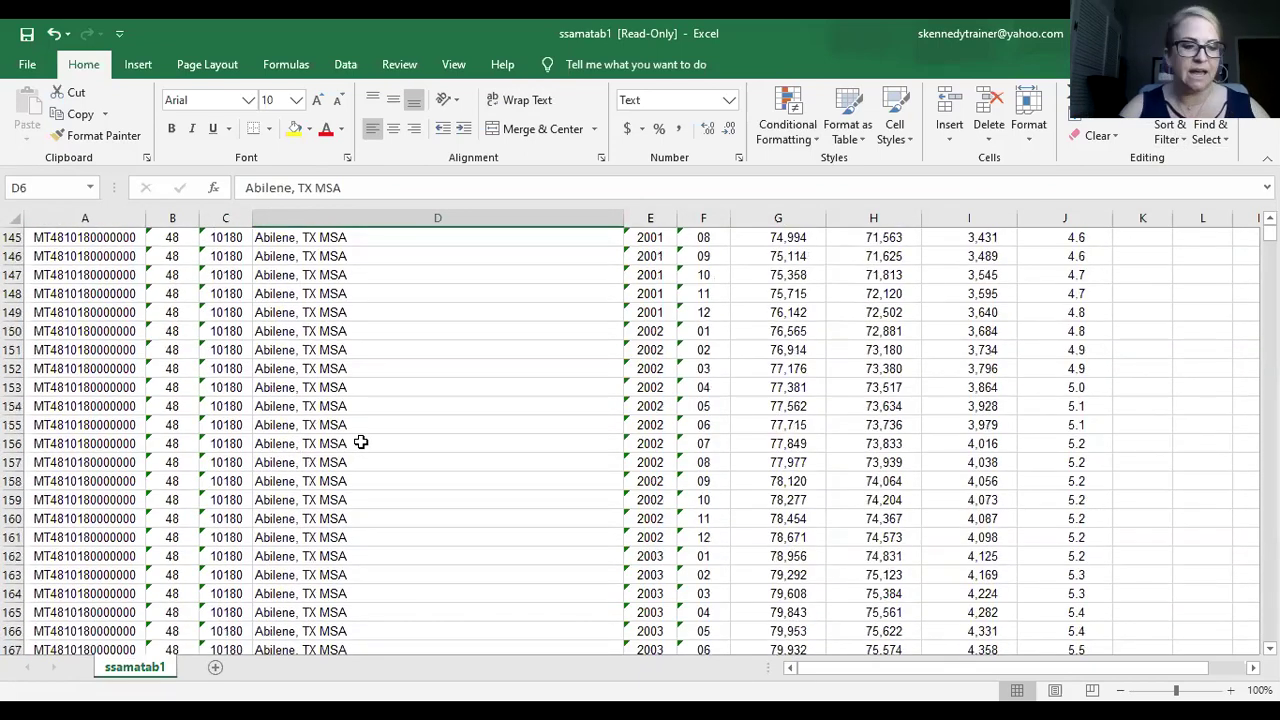
pyautogui.scroll(11, 690, 346)
pyautogui.scroll(13, 666, 346)
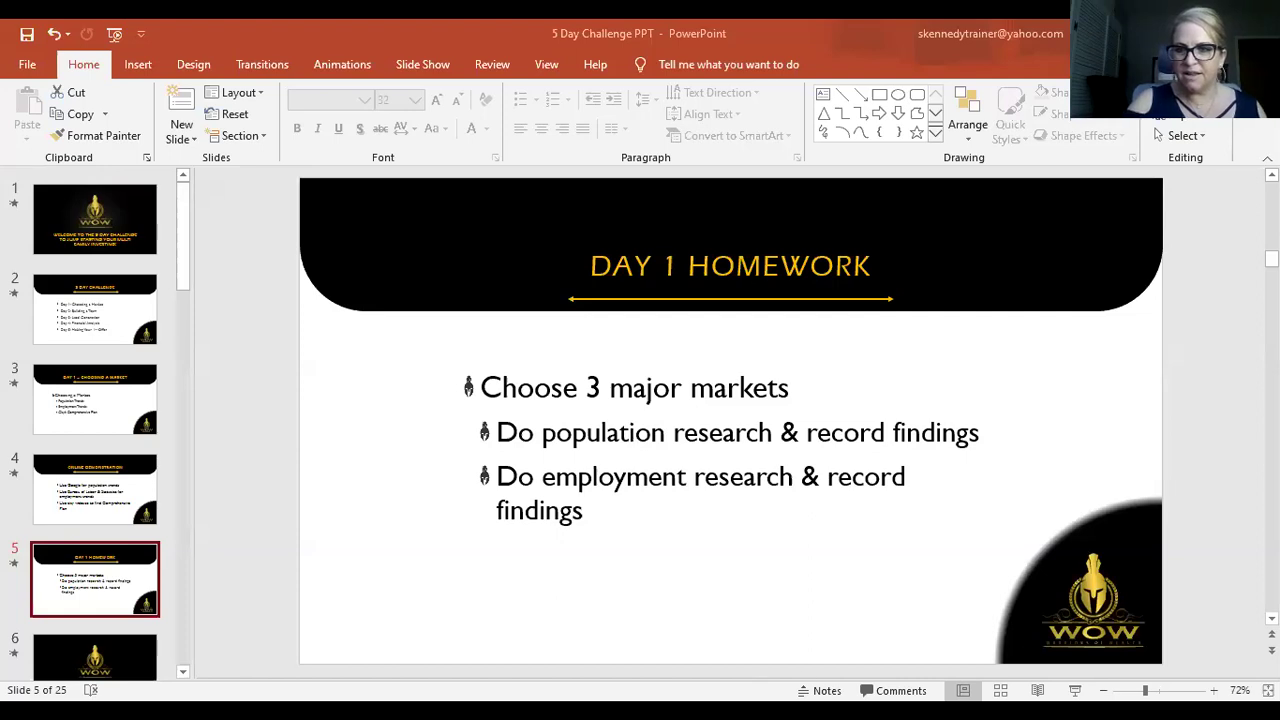
# Start the slide show of the 5 Day Challenge PPT presentation in PowerPoint from the Day 1 Homework slide
pyautogui.hotkey('shift', 'F5')
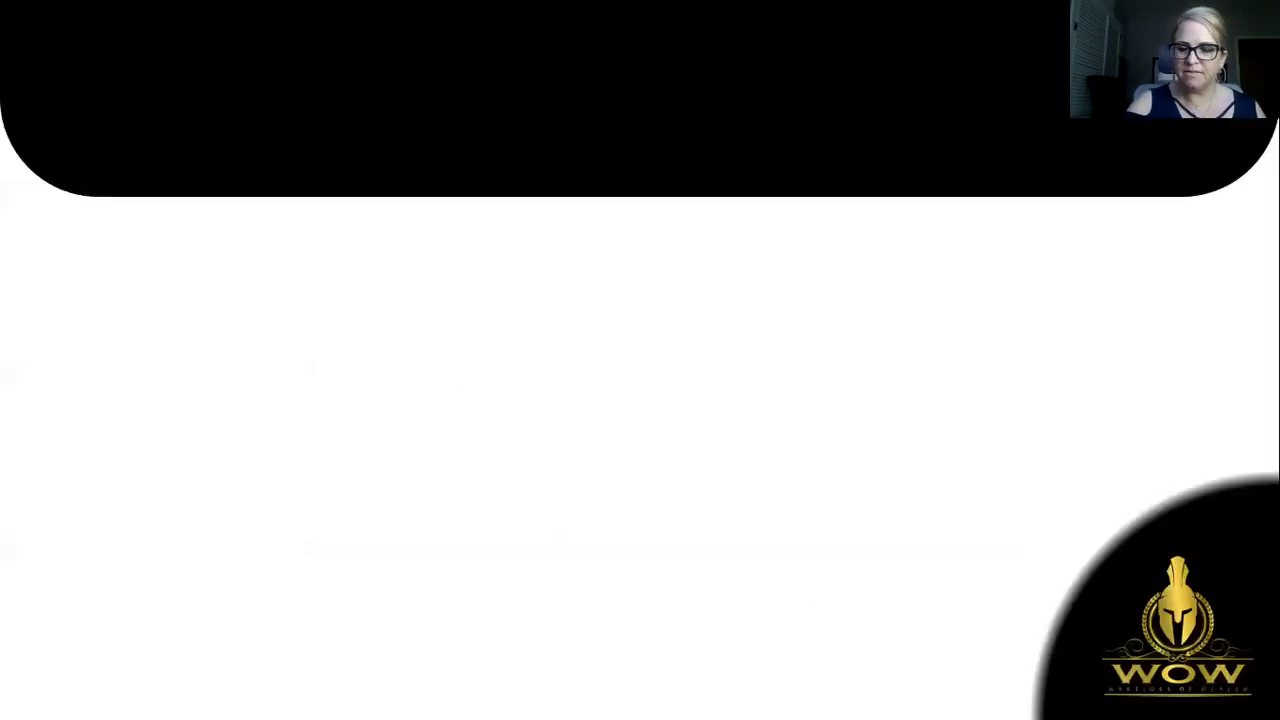